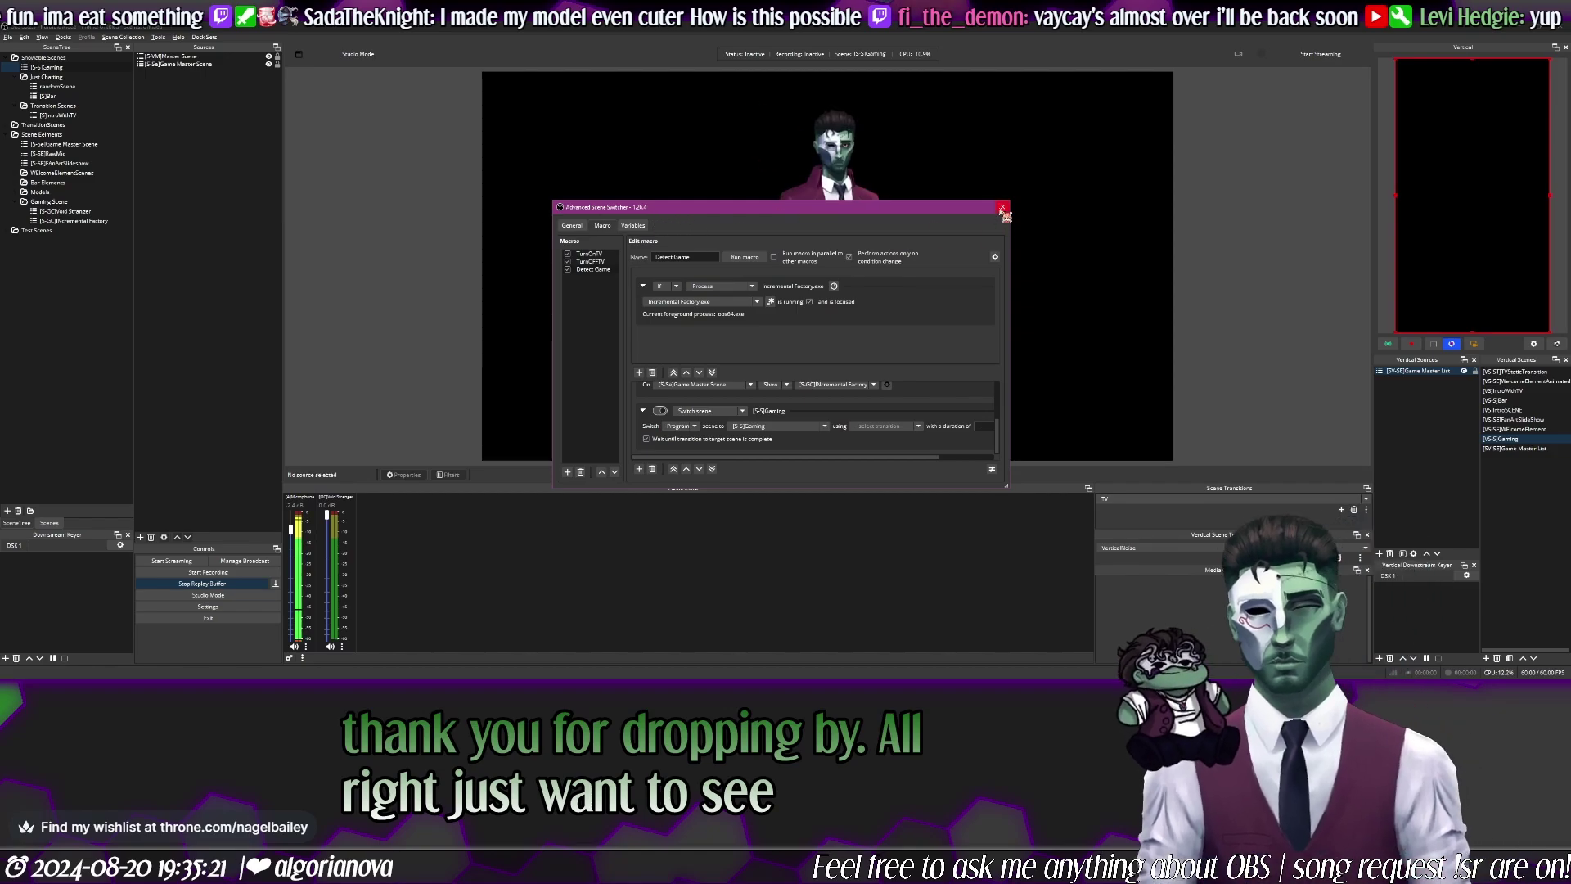
Step: Close the Advanced Scene Switcher window to reveal the gaming scene preview
left_click(1001, 210)
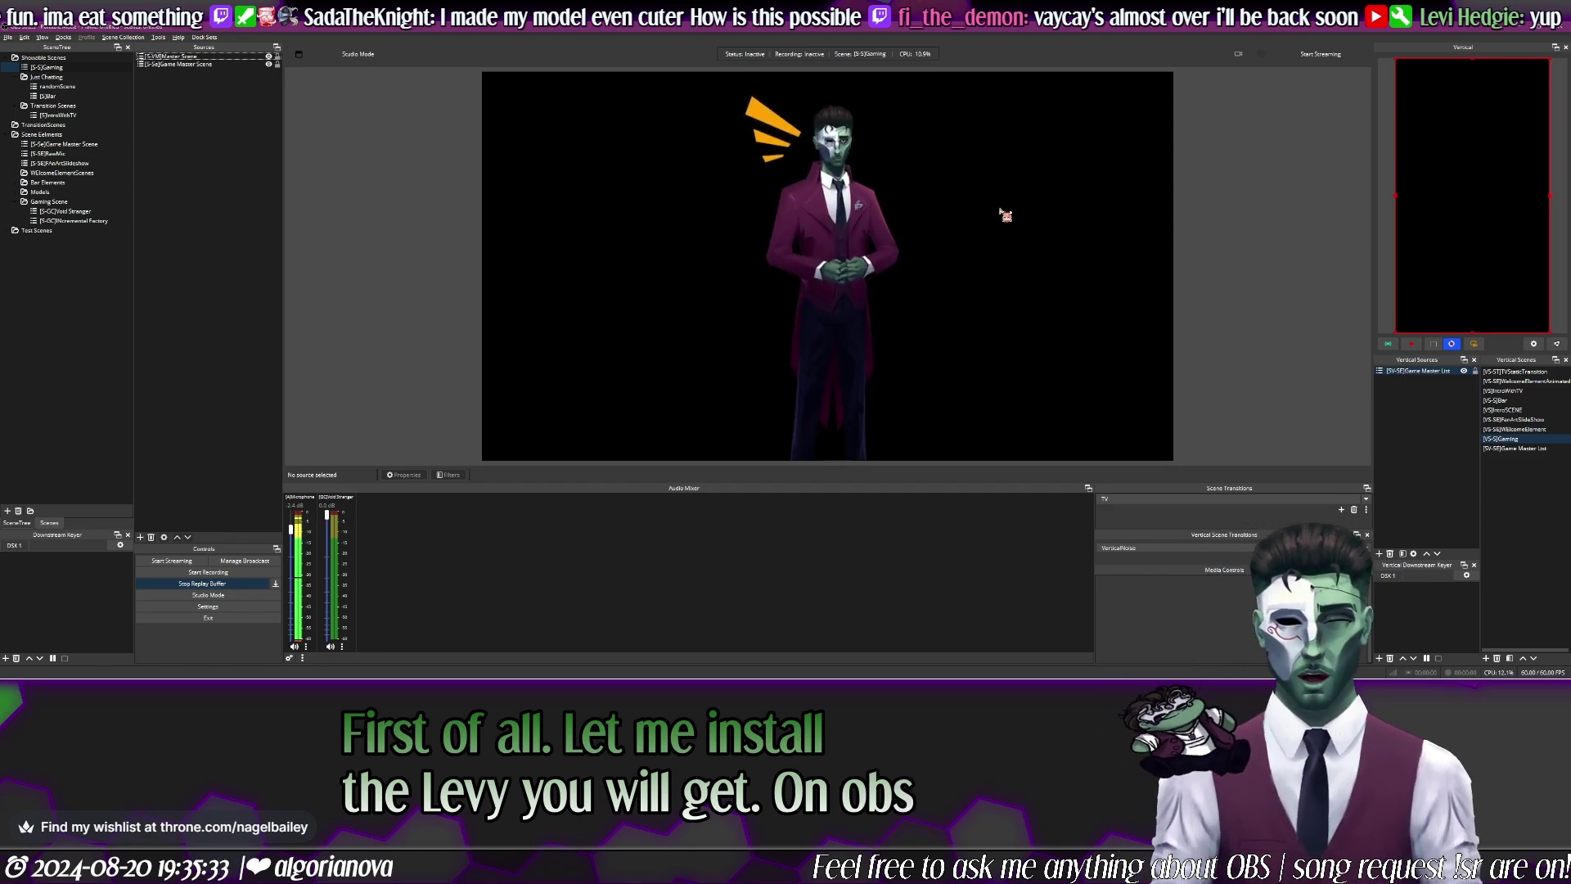
Step: Close the Mix It Up tab and follow the Advanced Scene Switcher forum page's Go to download link
mouse_move(103, 671)
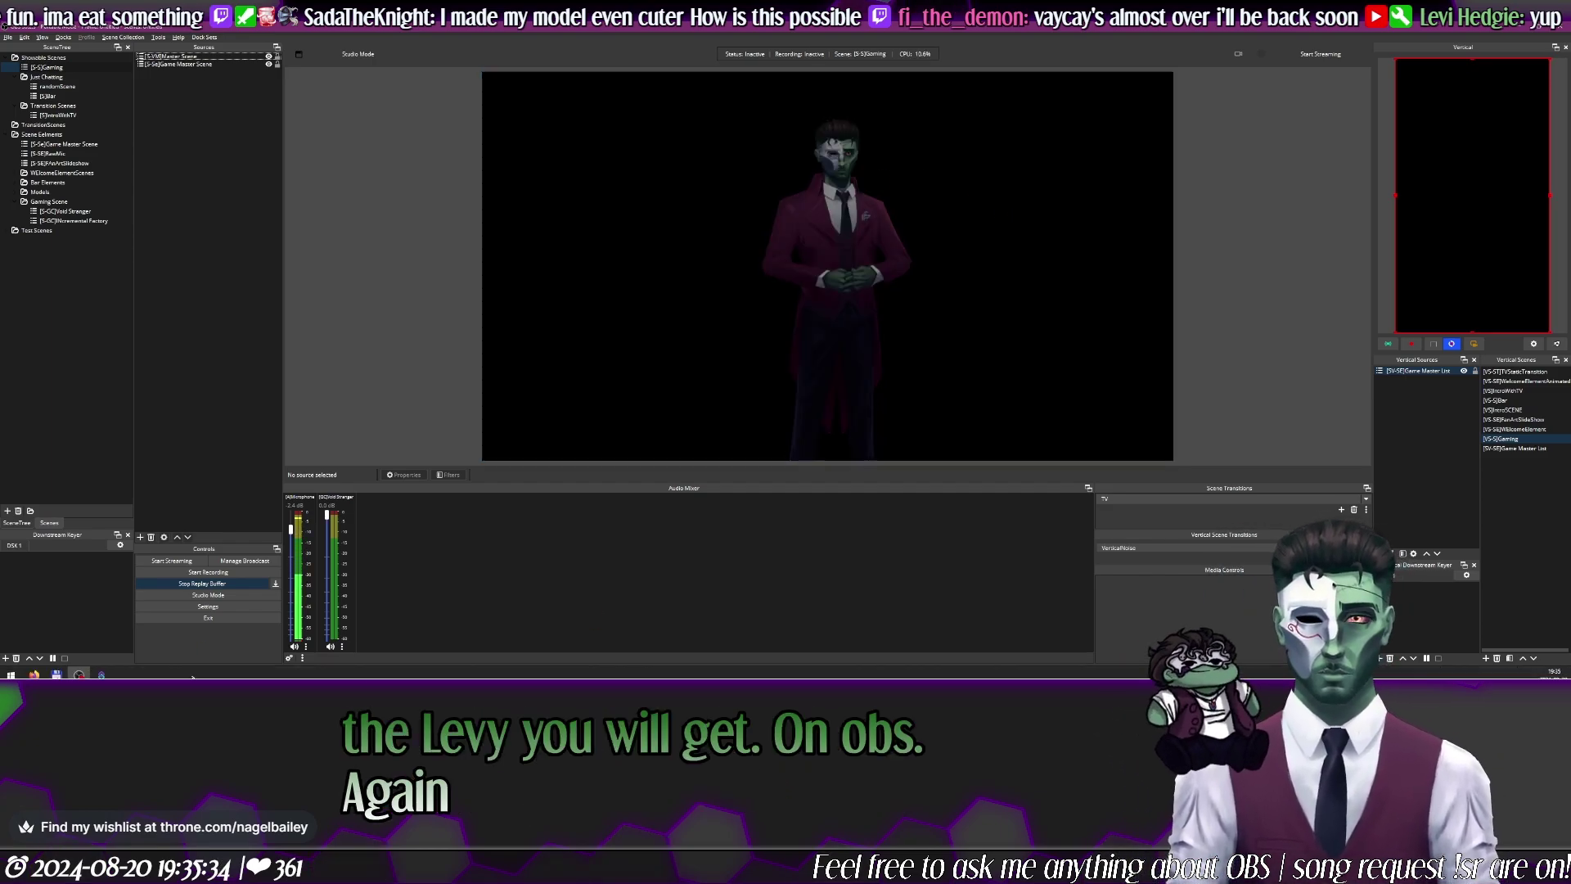
left_click(100, 670)
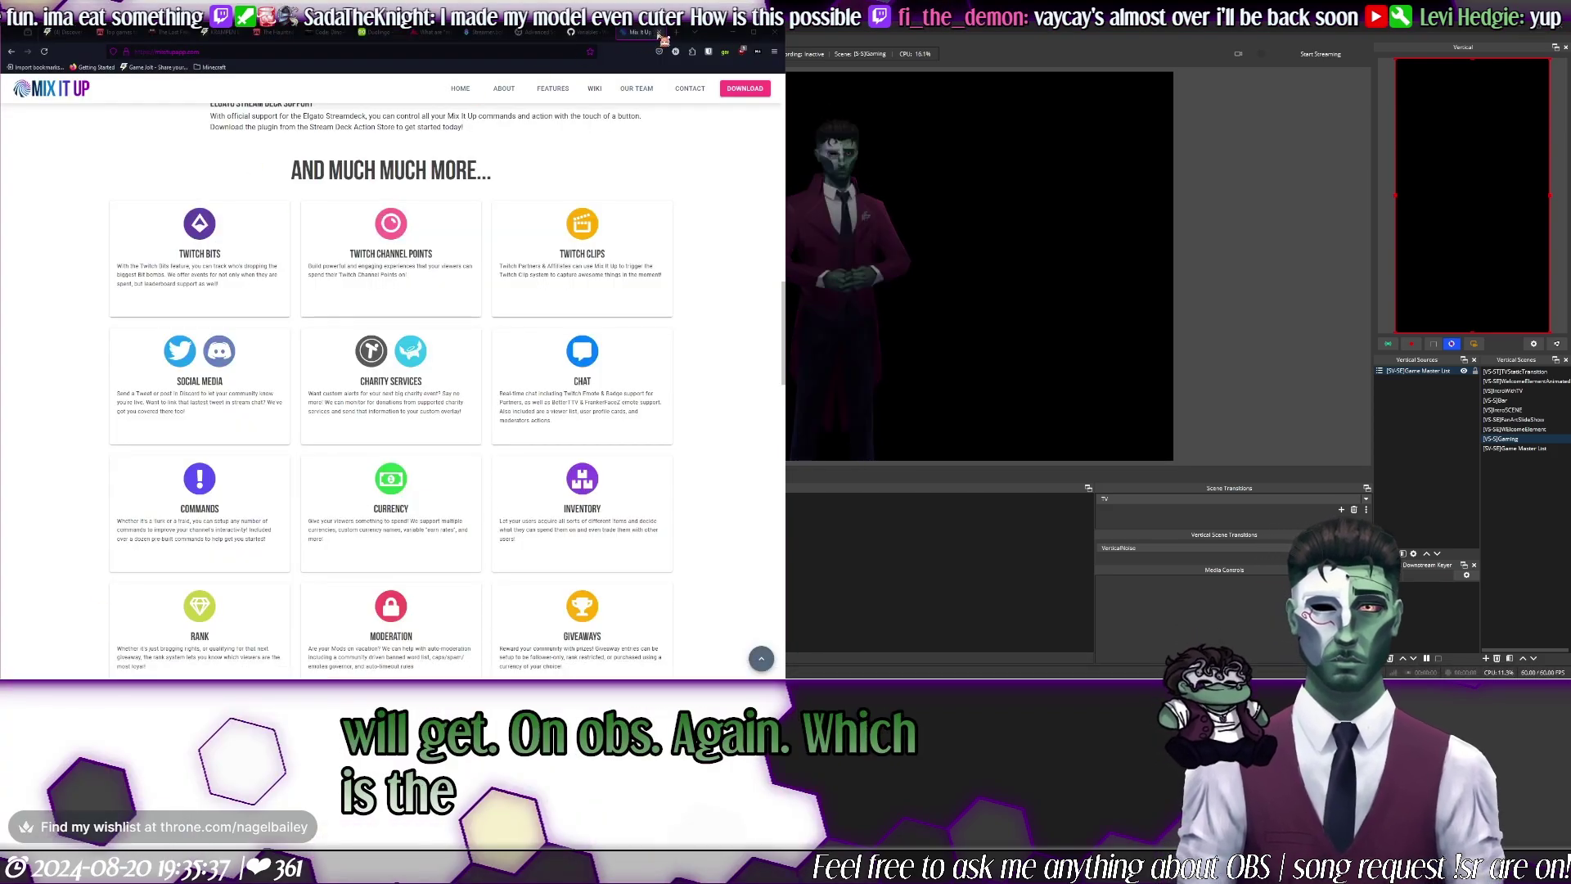
left_click(660, 33)
left_click(583, 33)
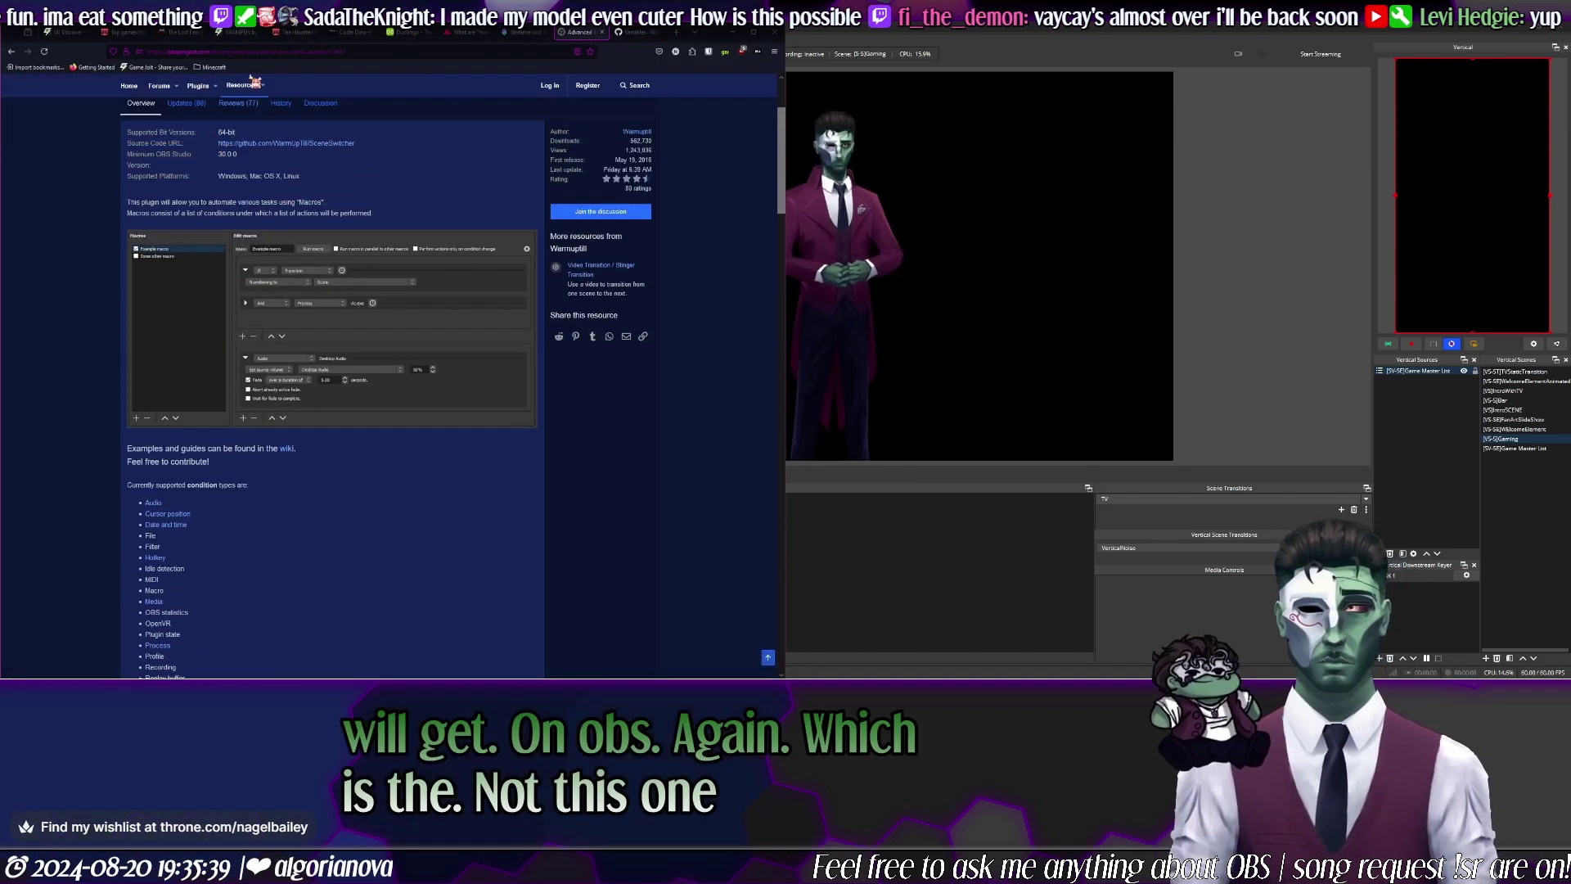
left_click(325, 52)
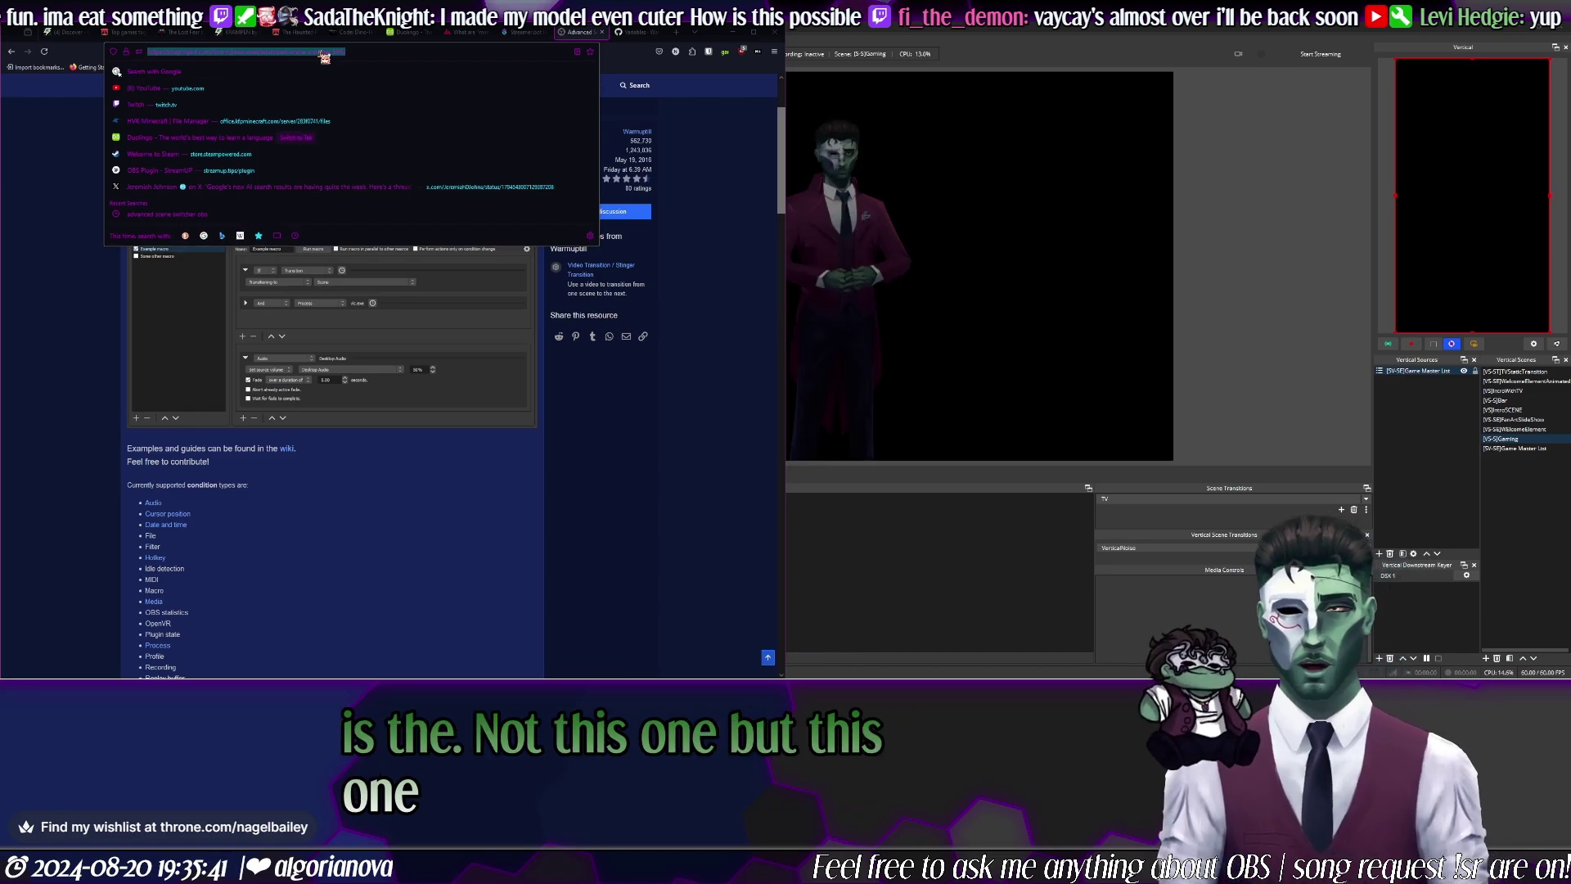
key("Escape")
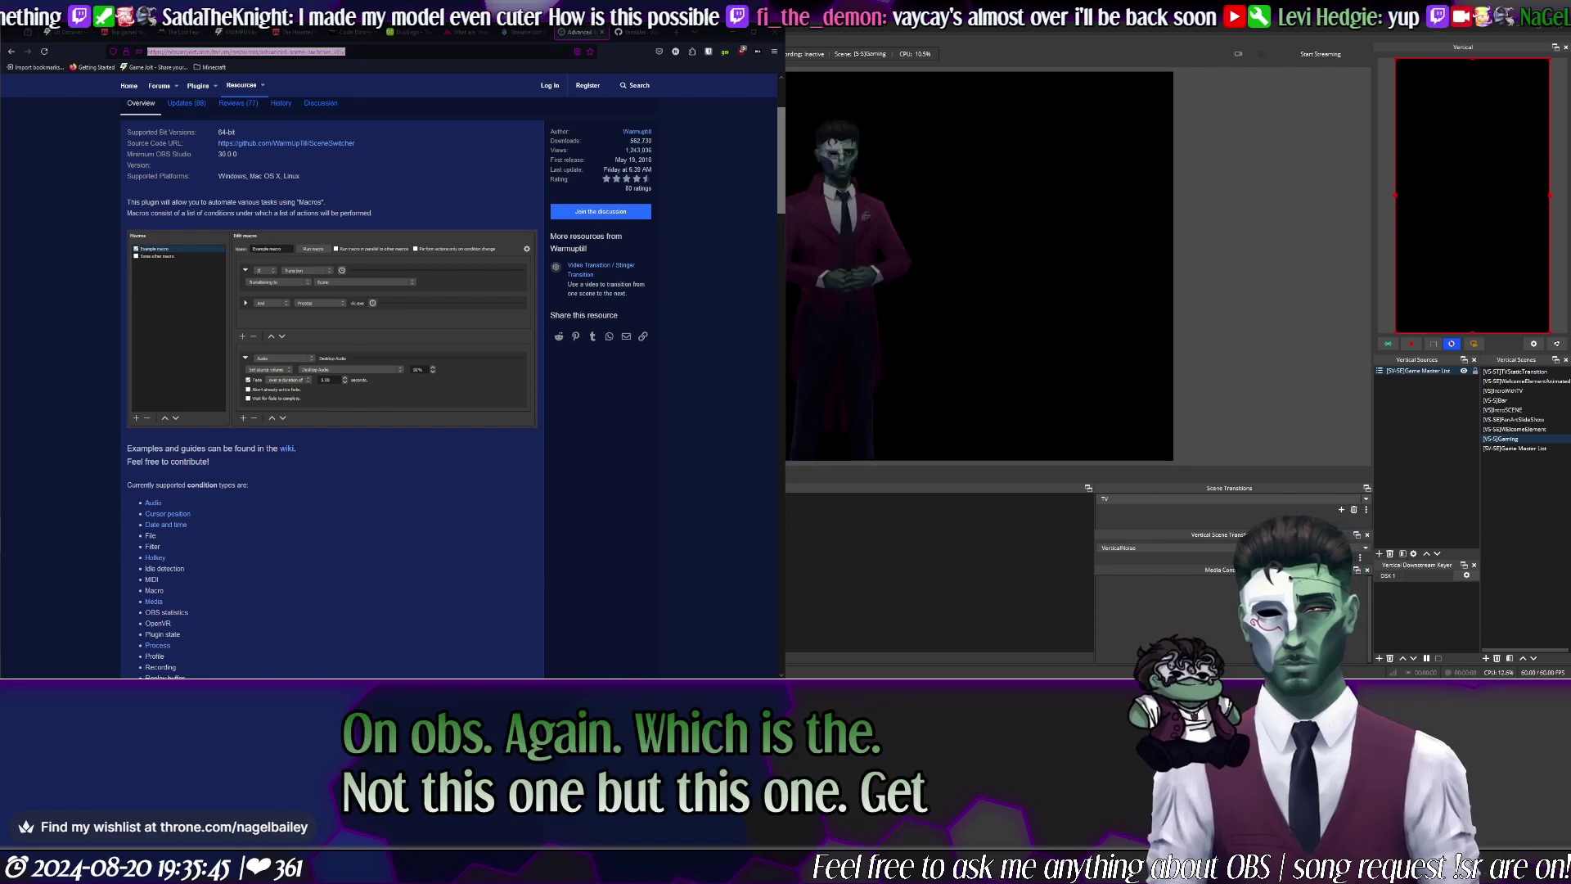
scroll(387, 482, "up", 3)
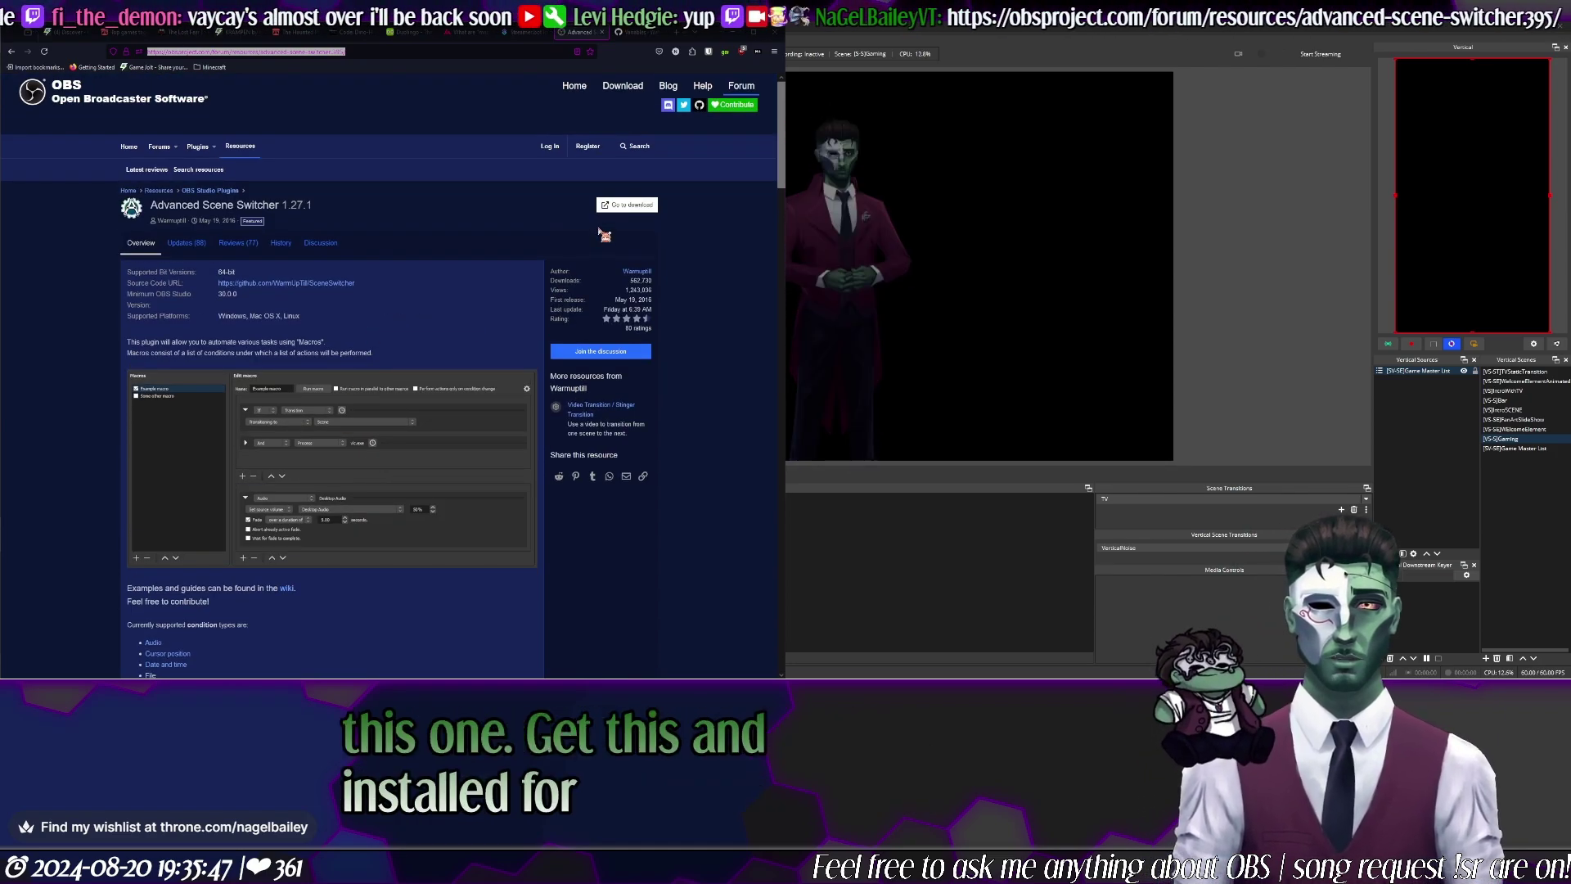
left_click(616, 208)
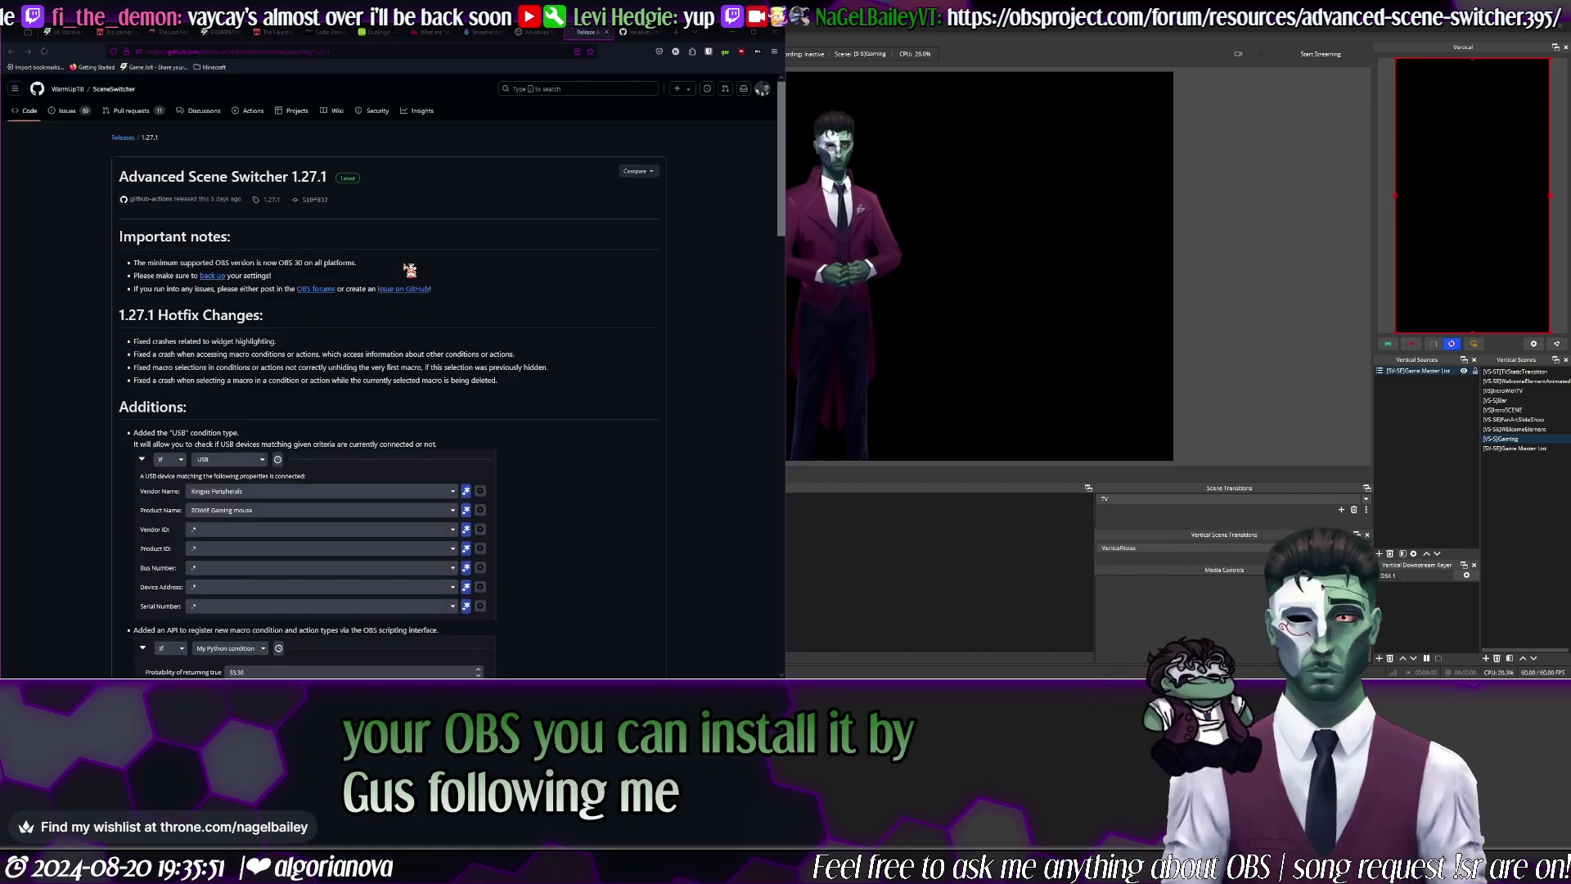
Step: Scroll the 1.27.1 release page down to its Assets list
scroll(432, 178, "down", 3)
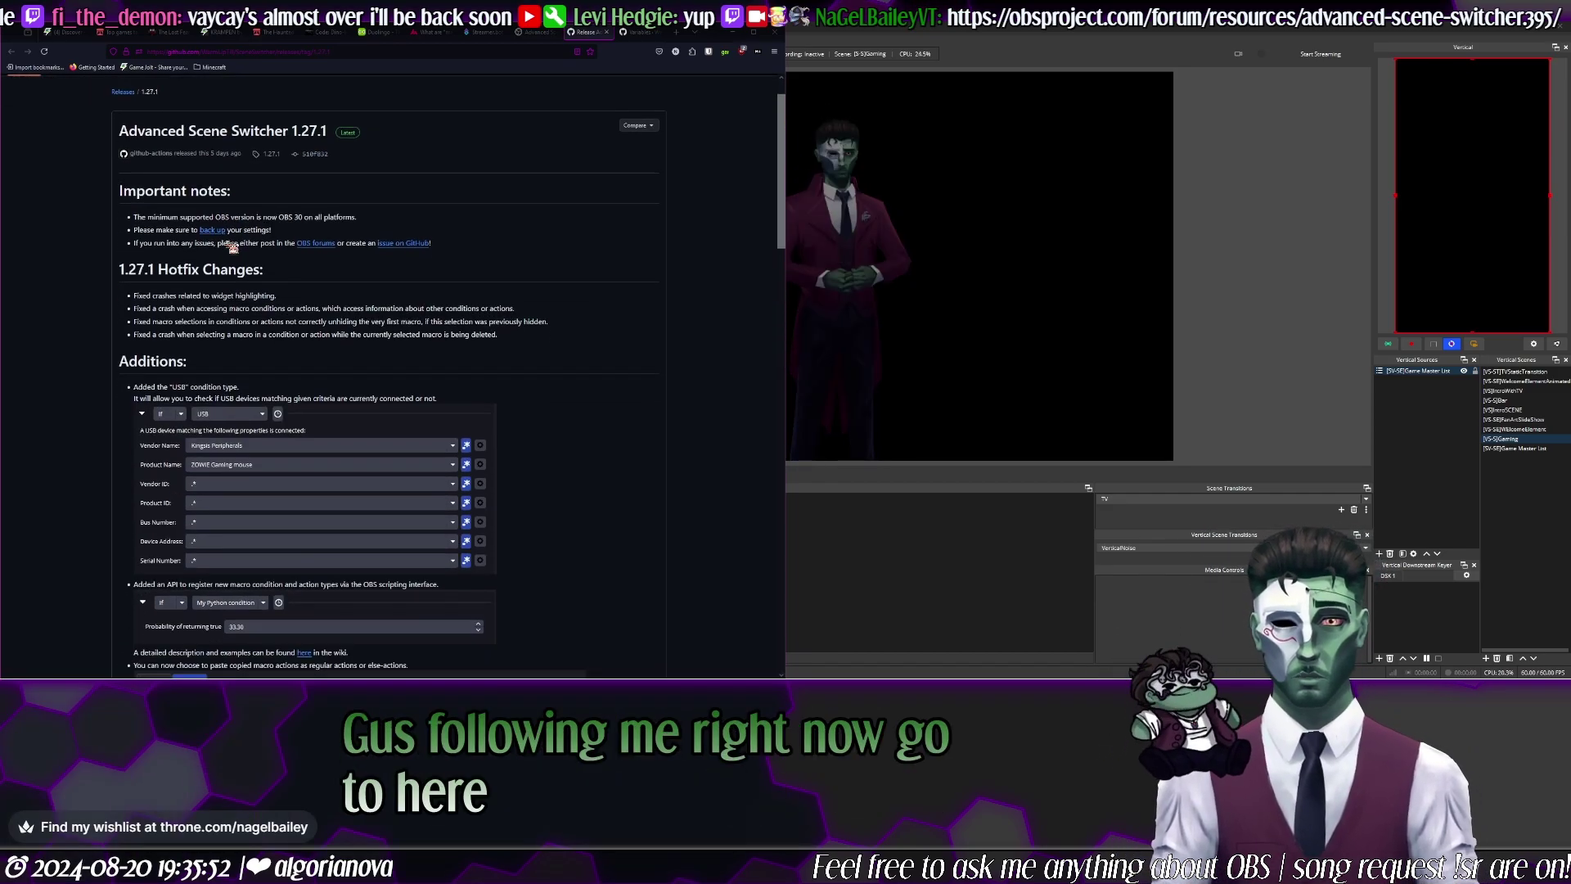
scroll(262, 245, "down", 20)
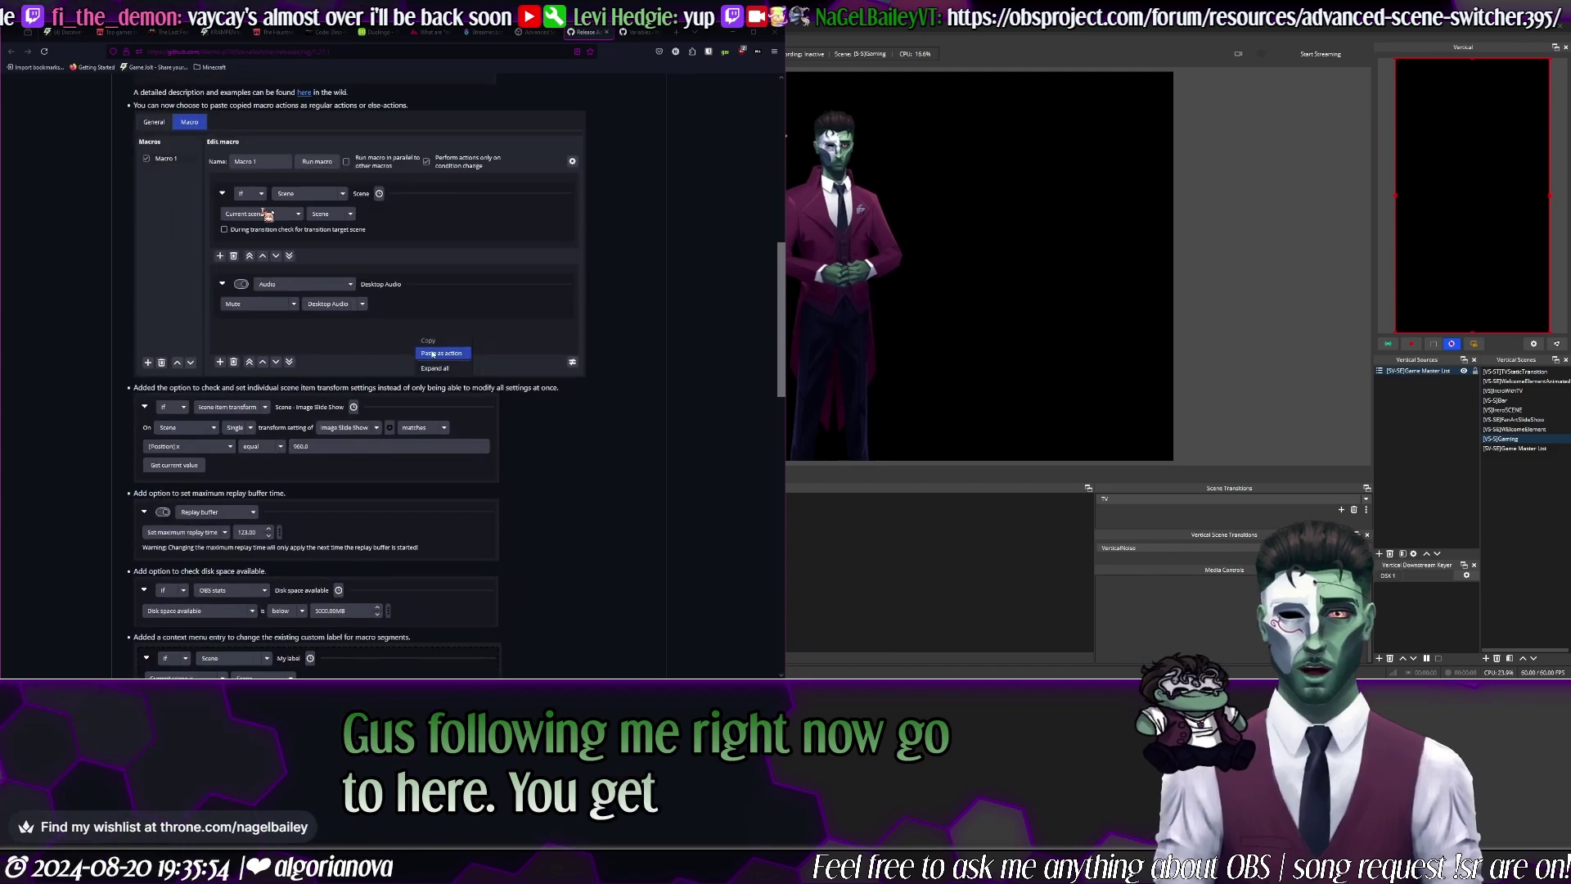
scroll(268, 219, "down", 15)
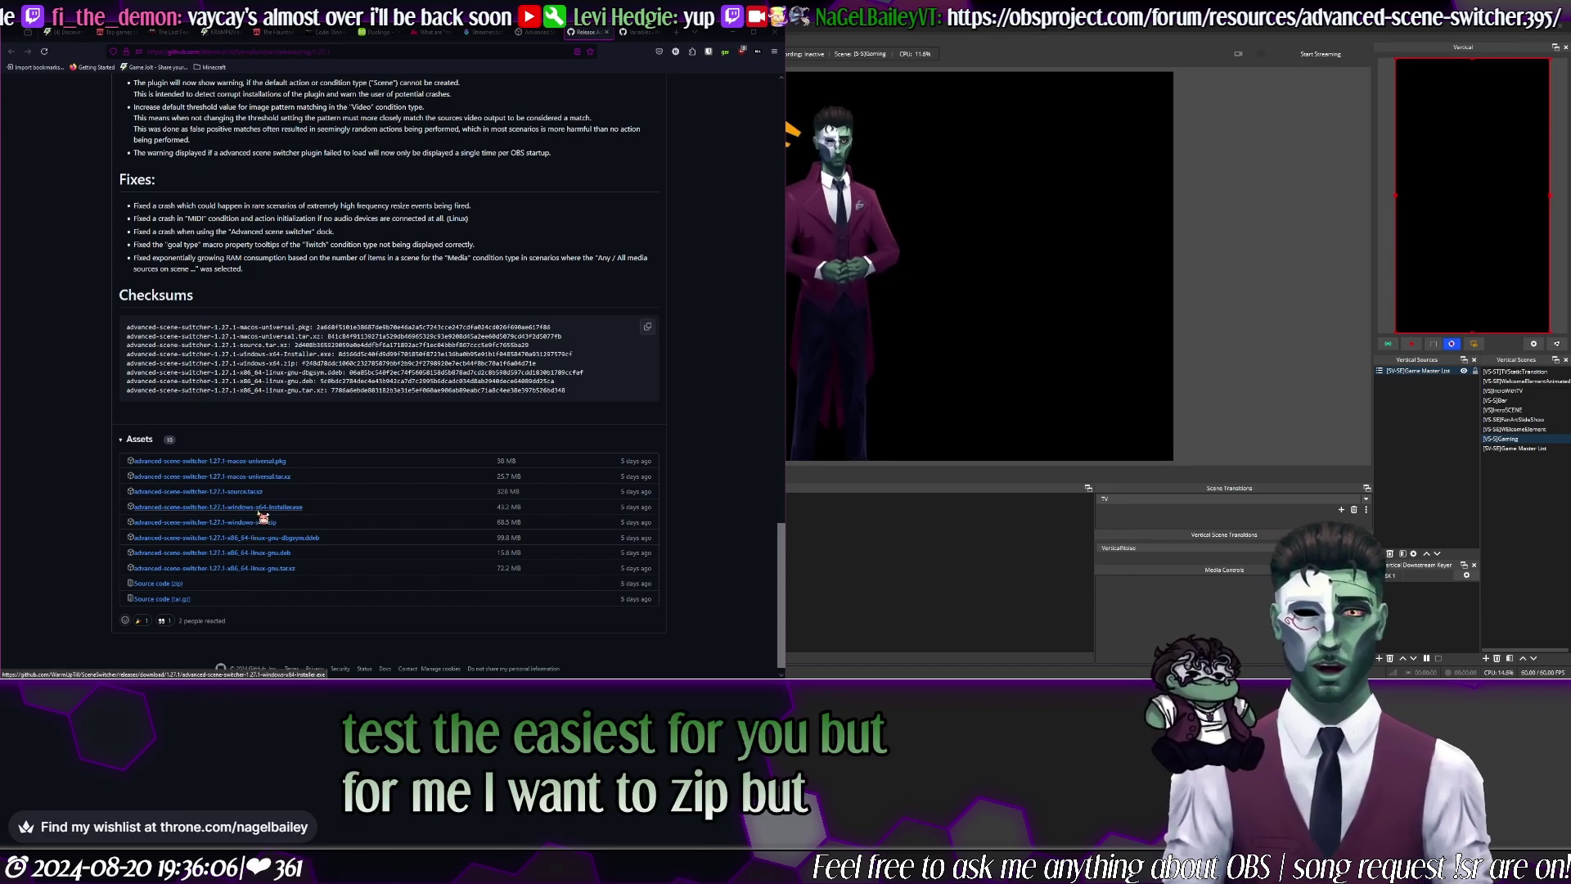
Step: Save the windows-x64.zip into the OBS Plugins folder and start downloading the Windows installer
left_click(255, 523)
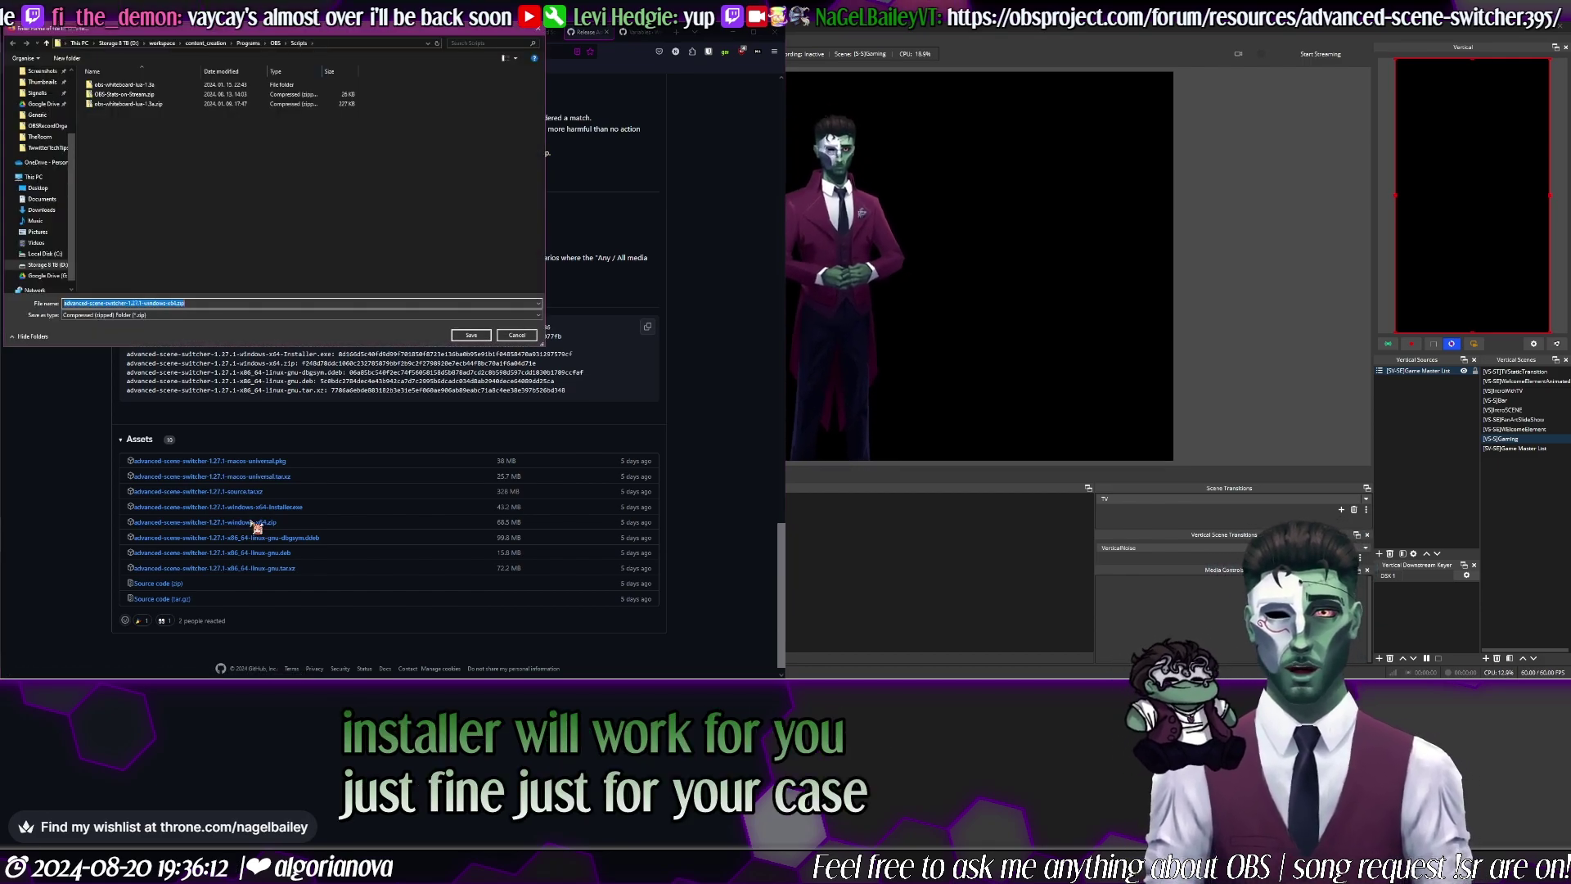
left_click(275, 43)
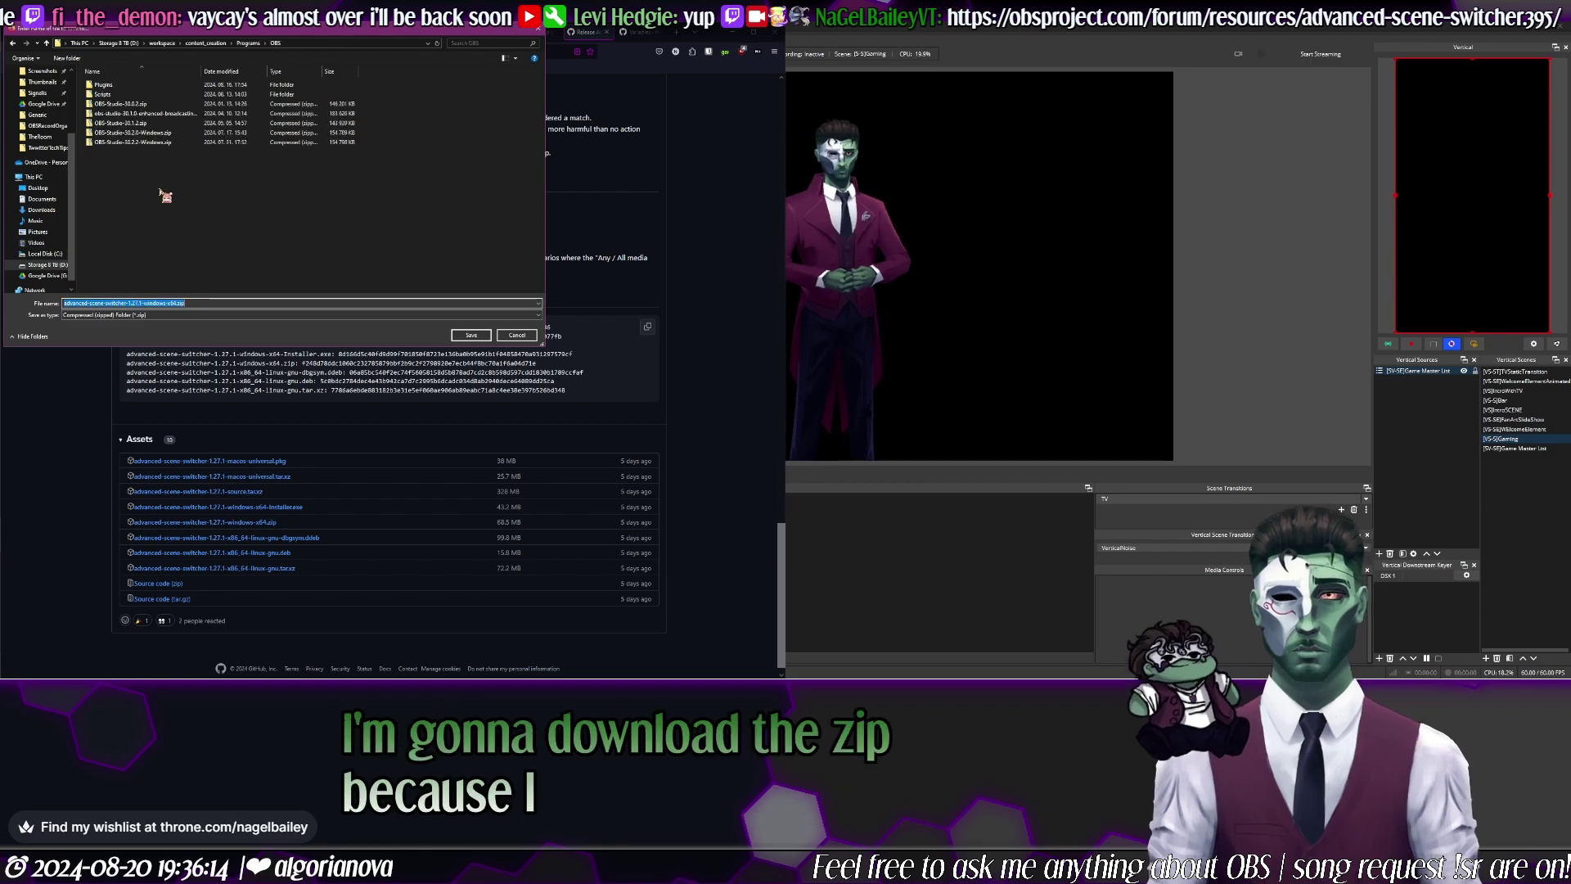
double_click(104, 85)
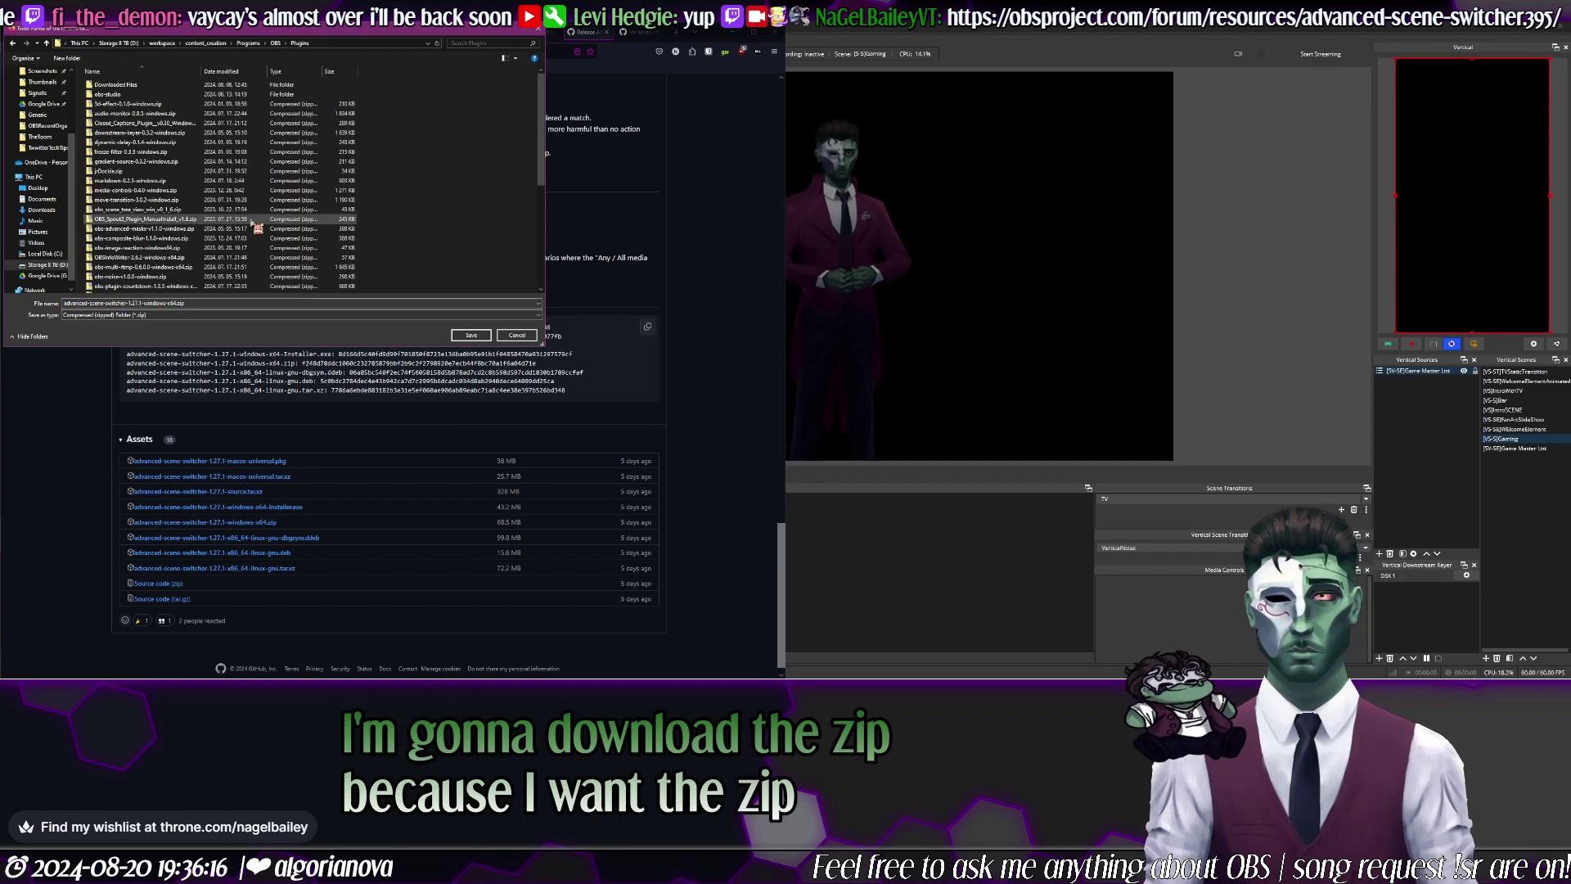
left_click(468, 335)
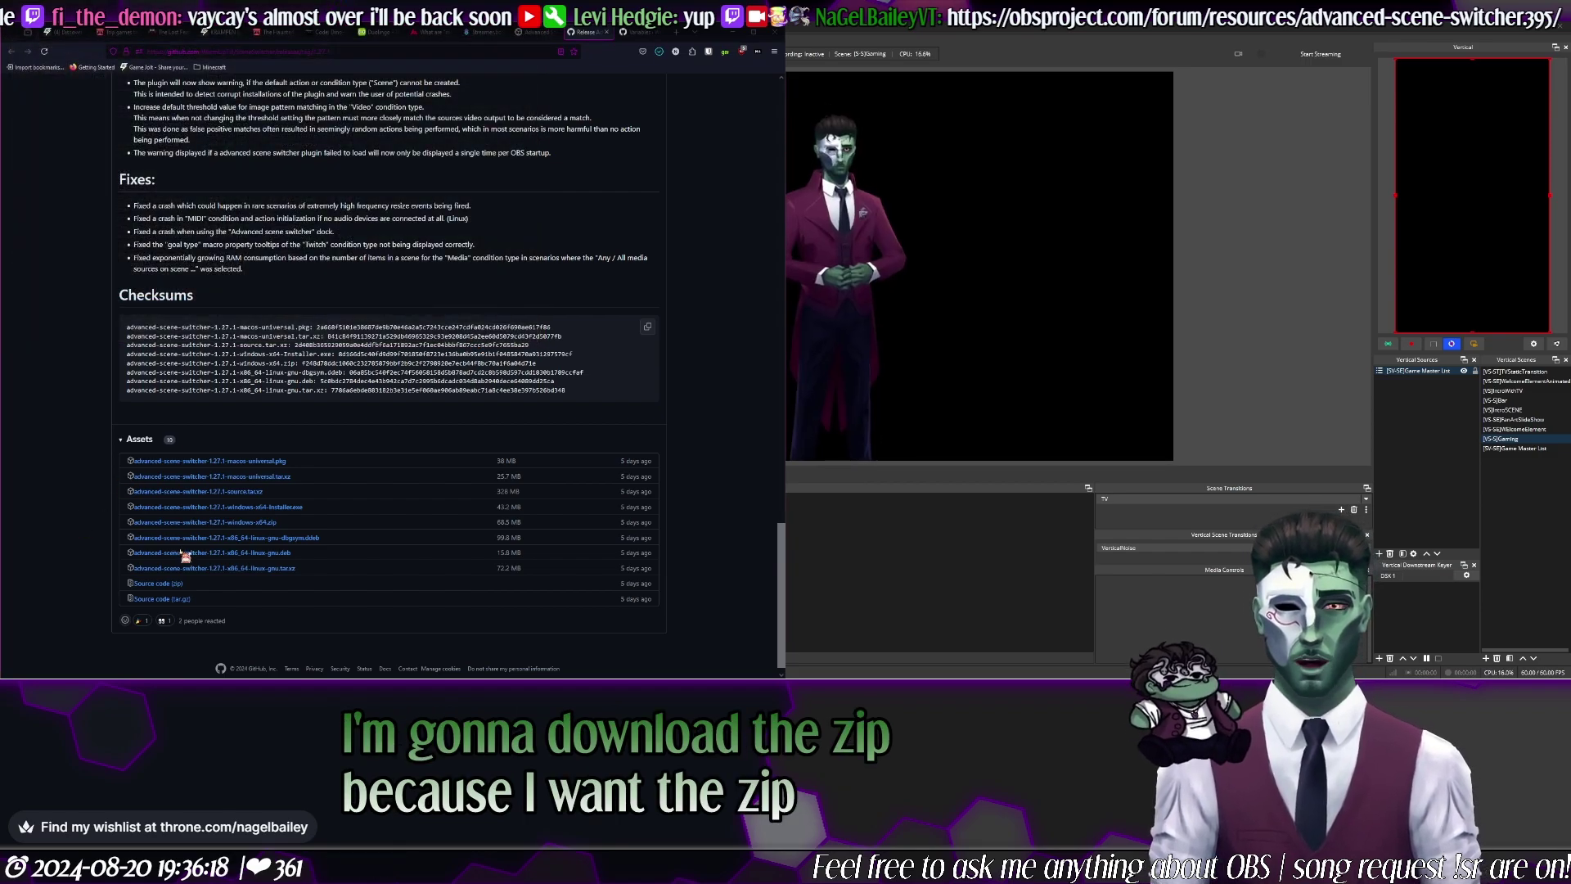
left_click(237, 509)
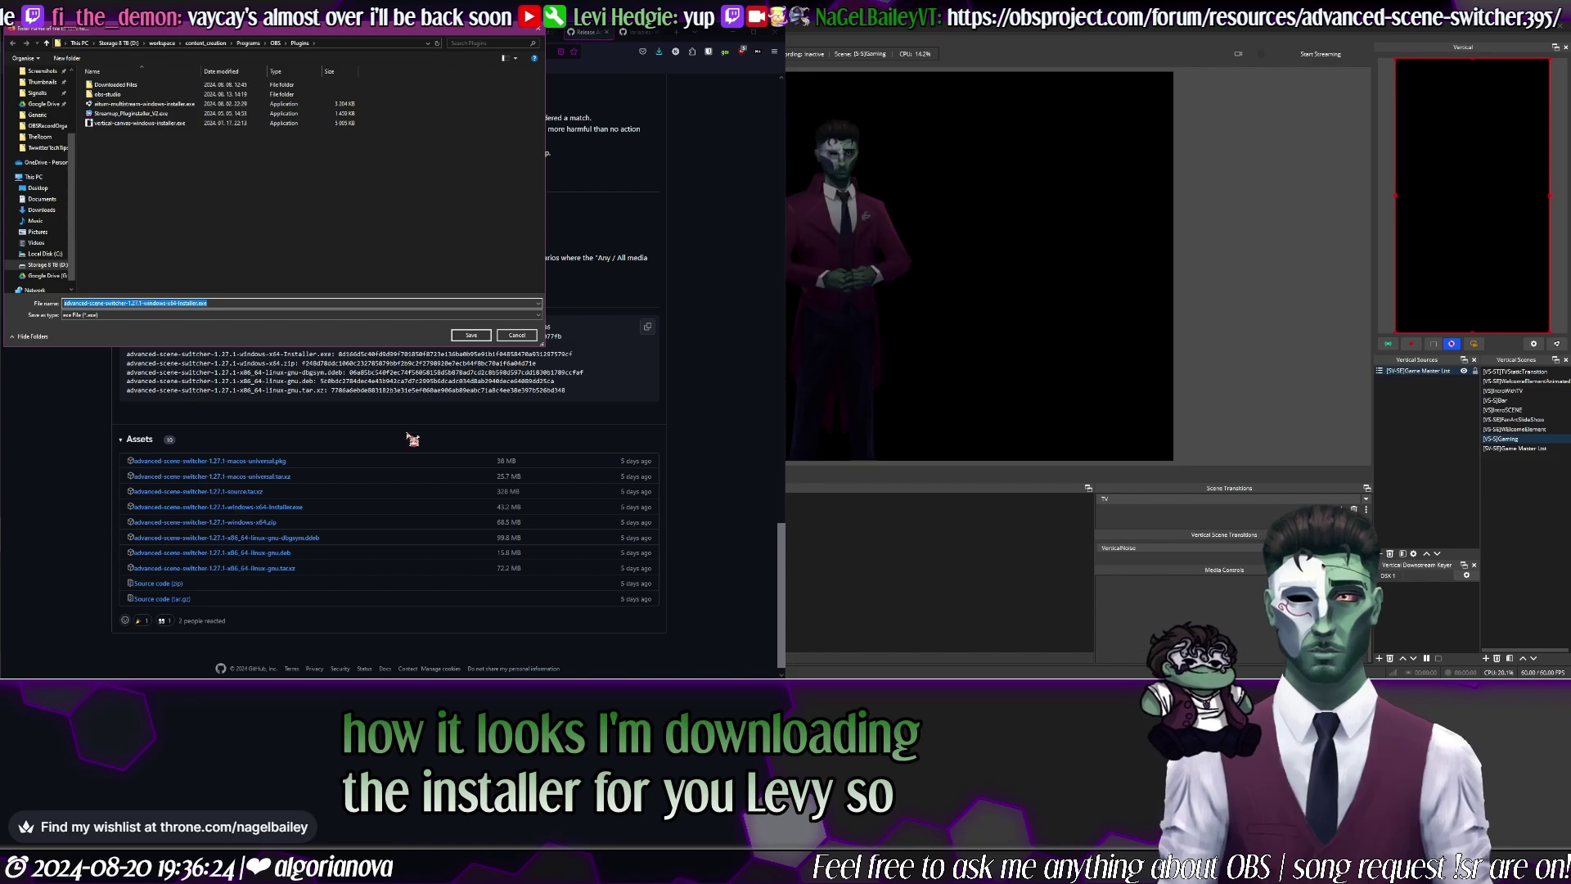
Step: Save the installer, open Advanced Scene Switcher on the right, expand Models and enable Studio Mode
left_click(473, 335)
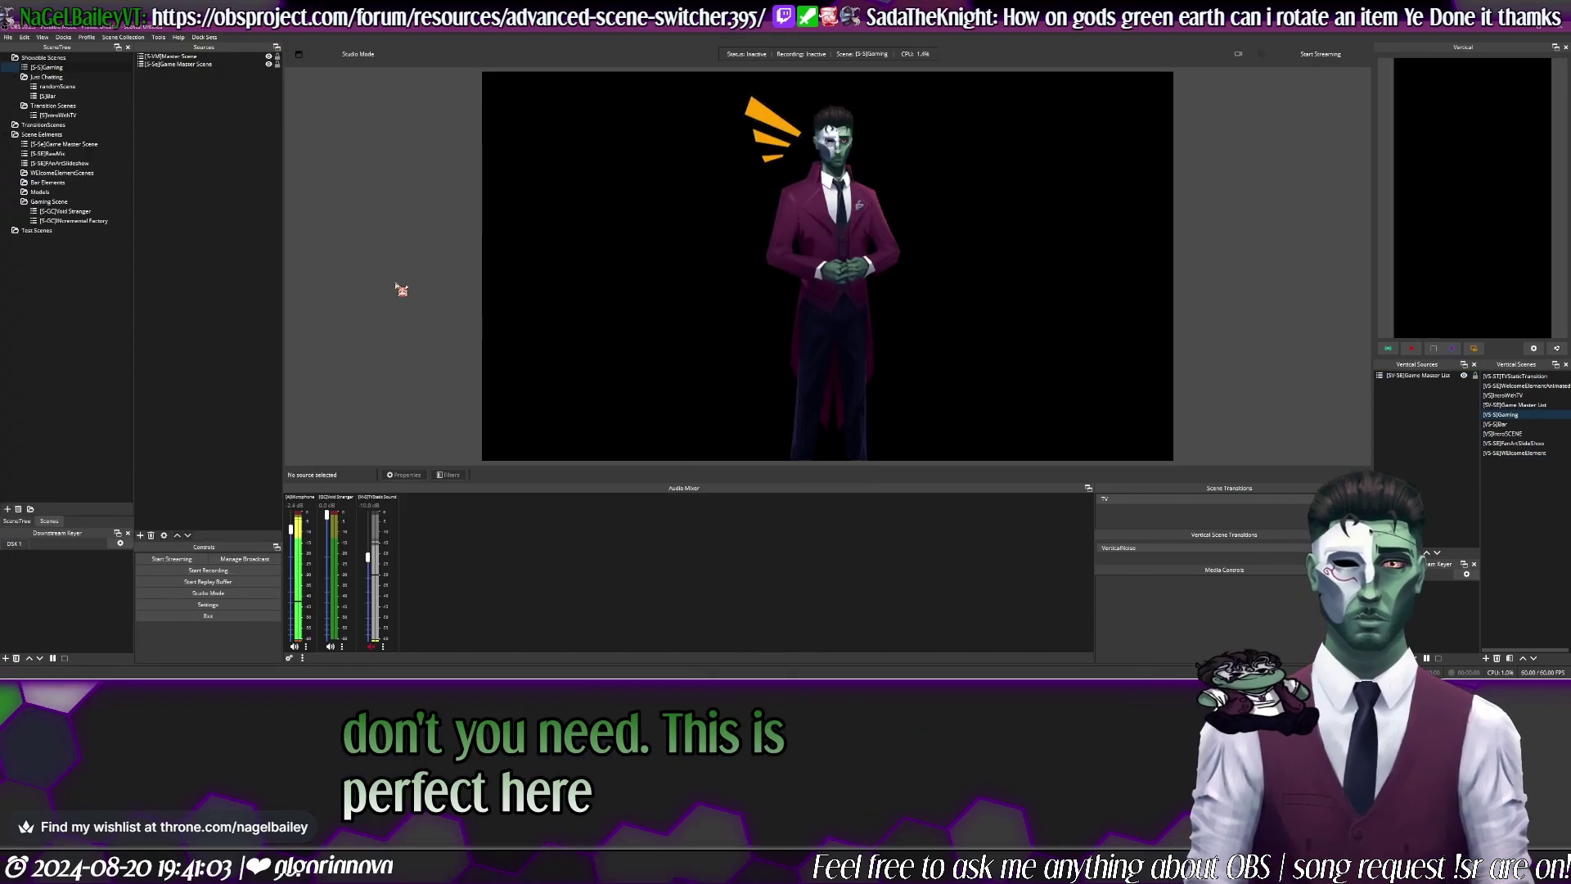
left_click(159, 38)
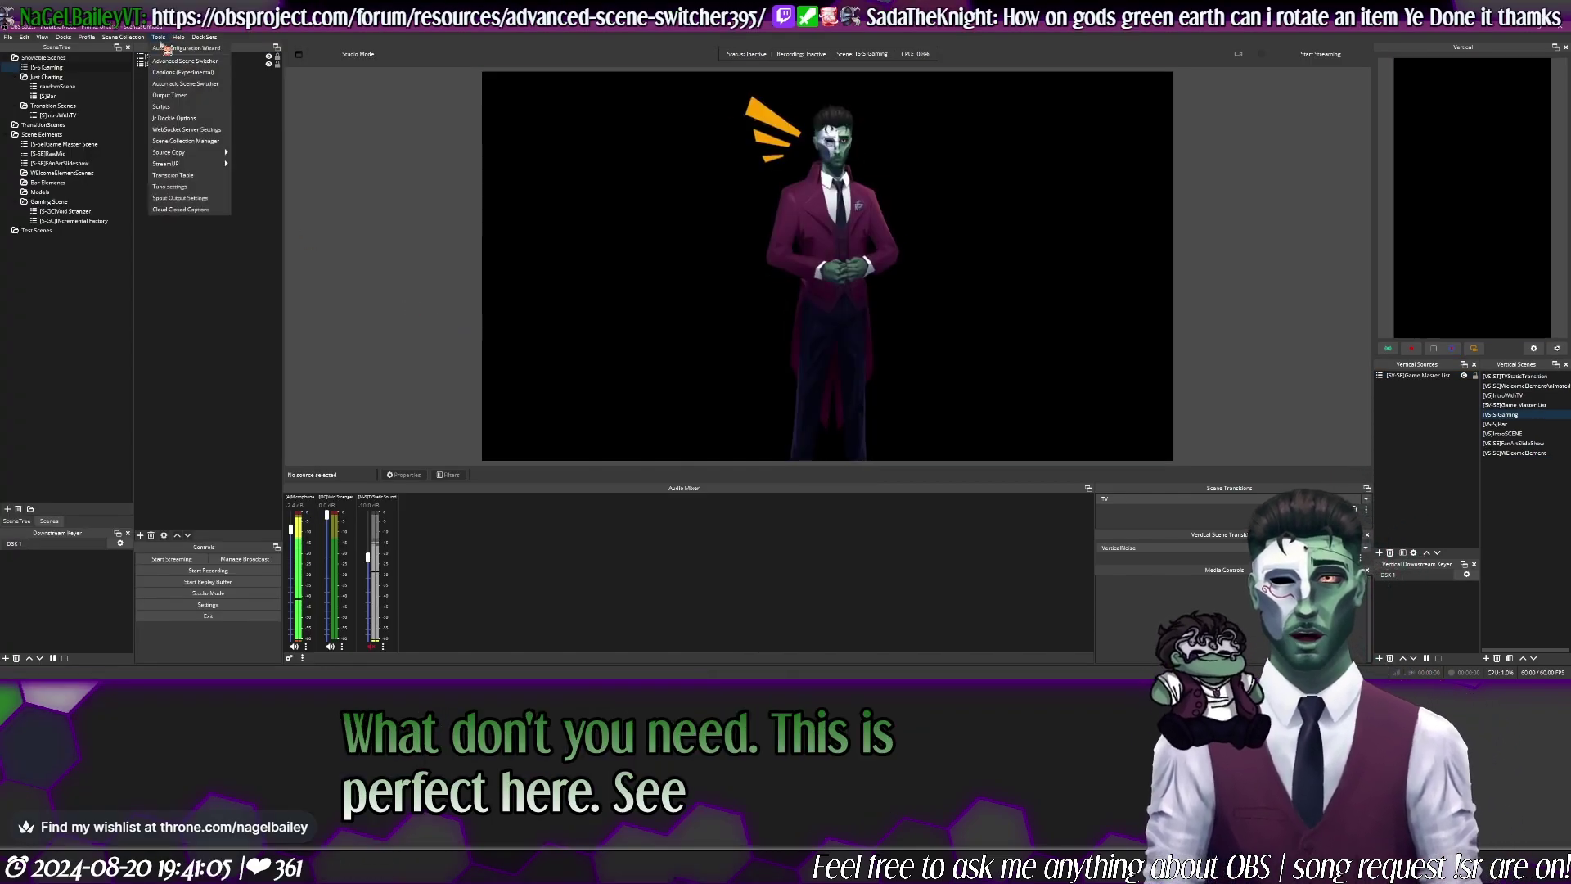
left_click(182, 61)
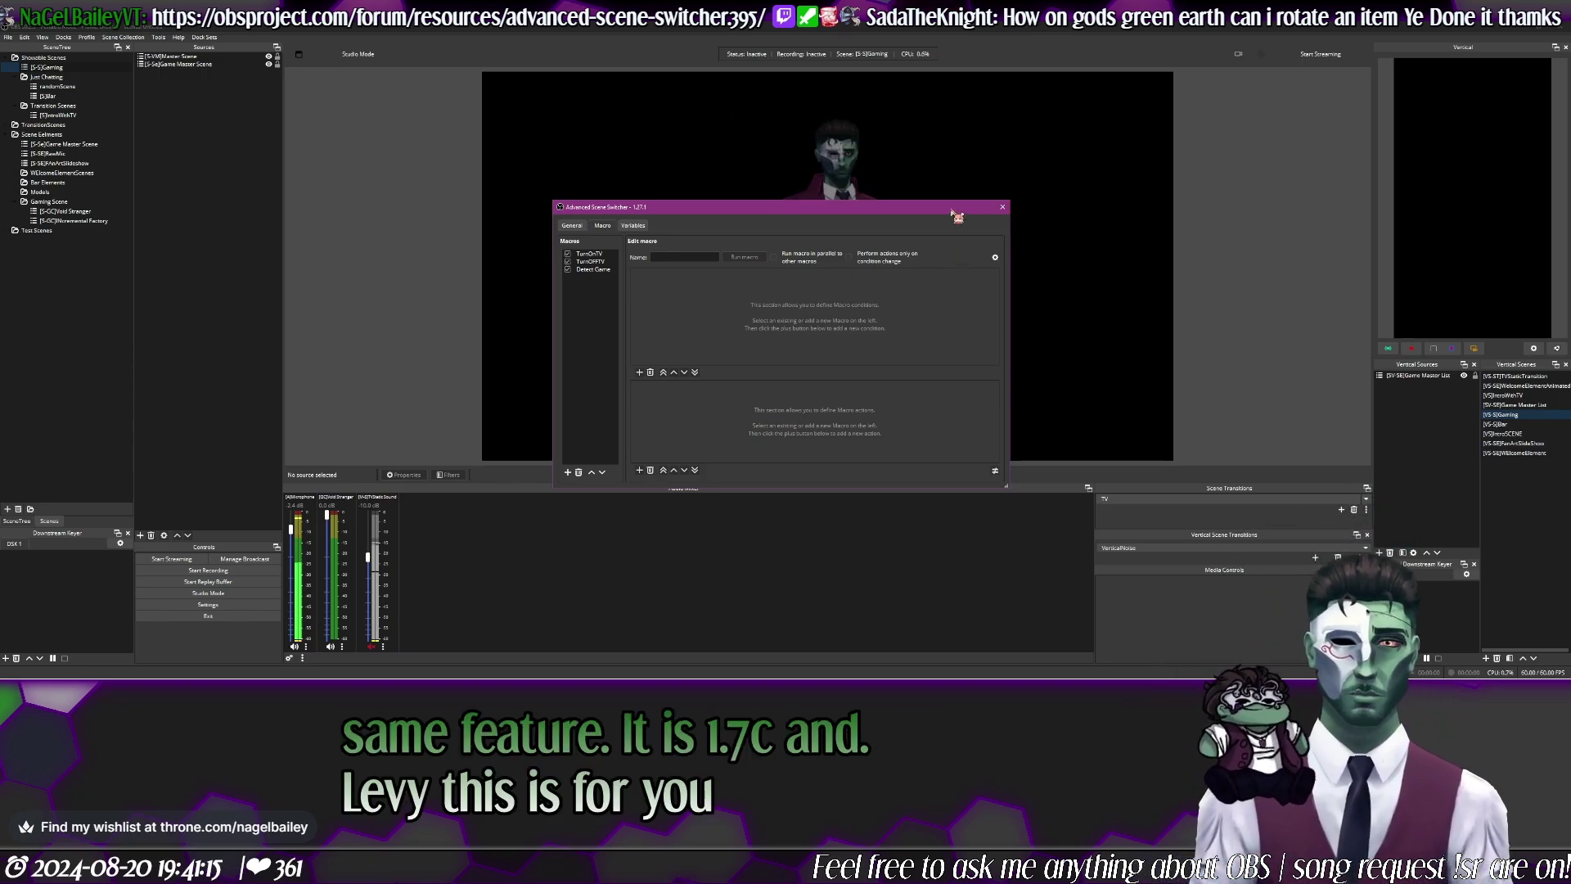
left_click_drag(957, 216, 1355, 163)
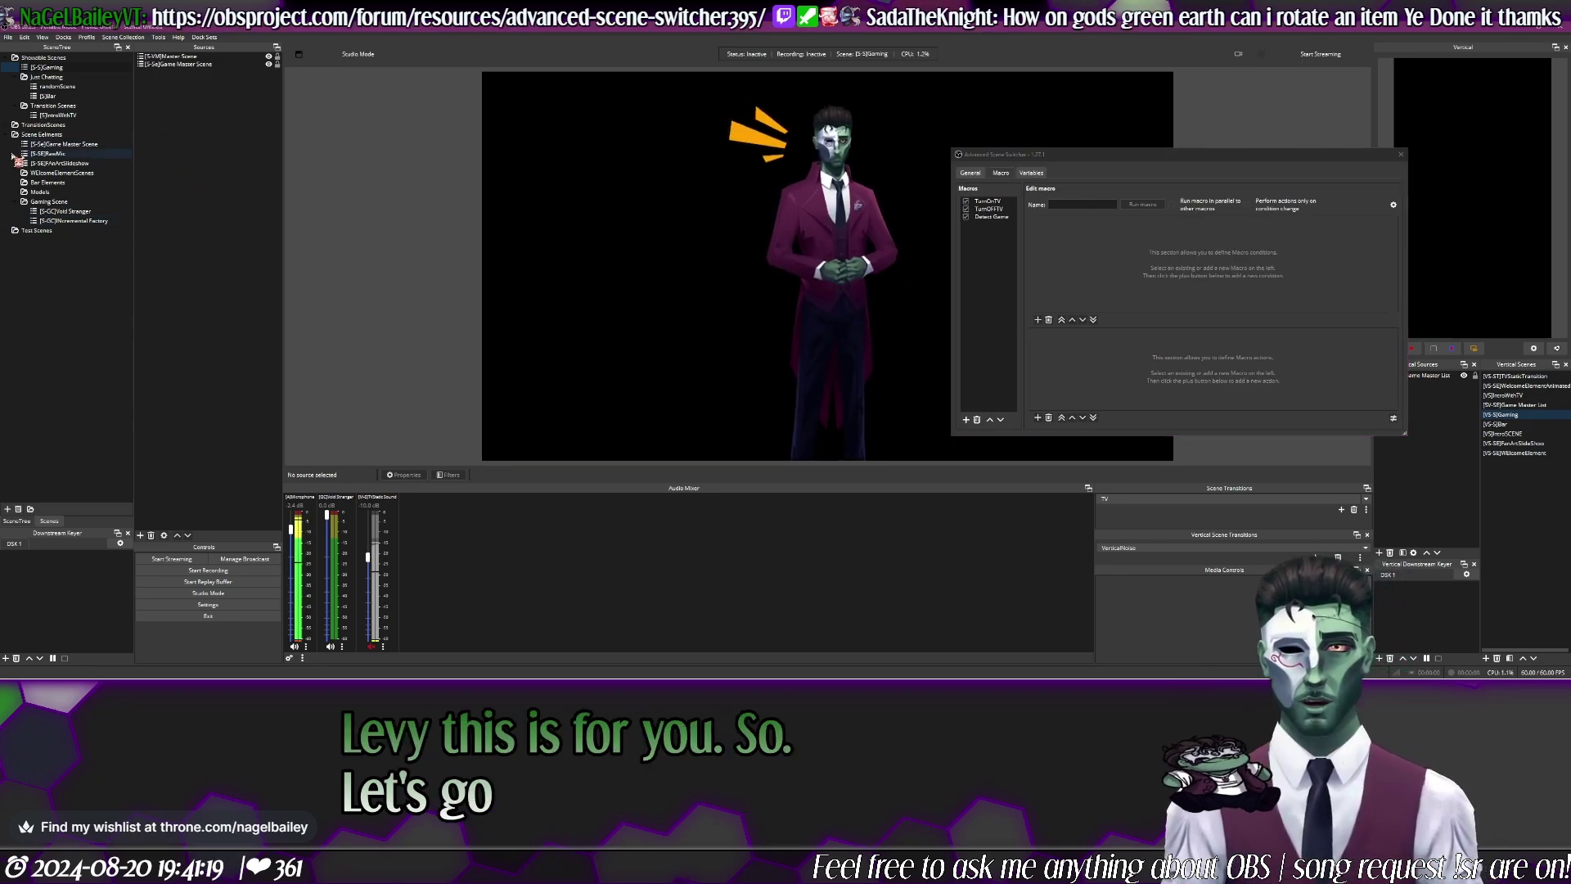
left_click(15, 191)
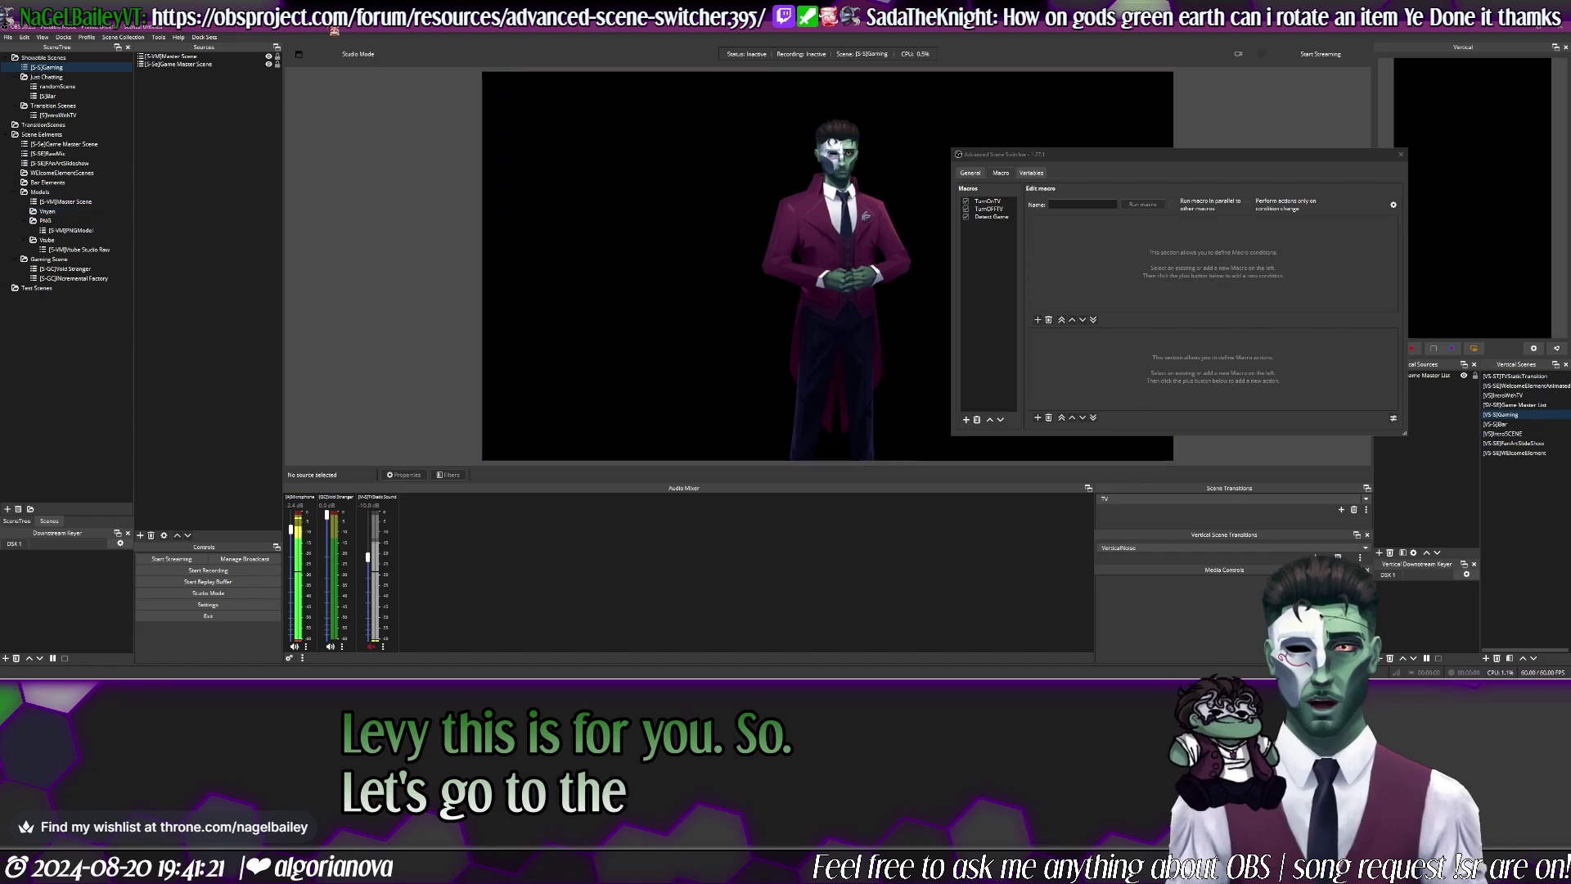
key("ctrl+shift+s")
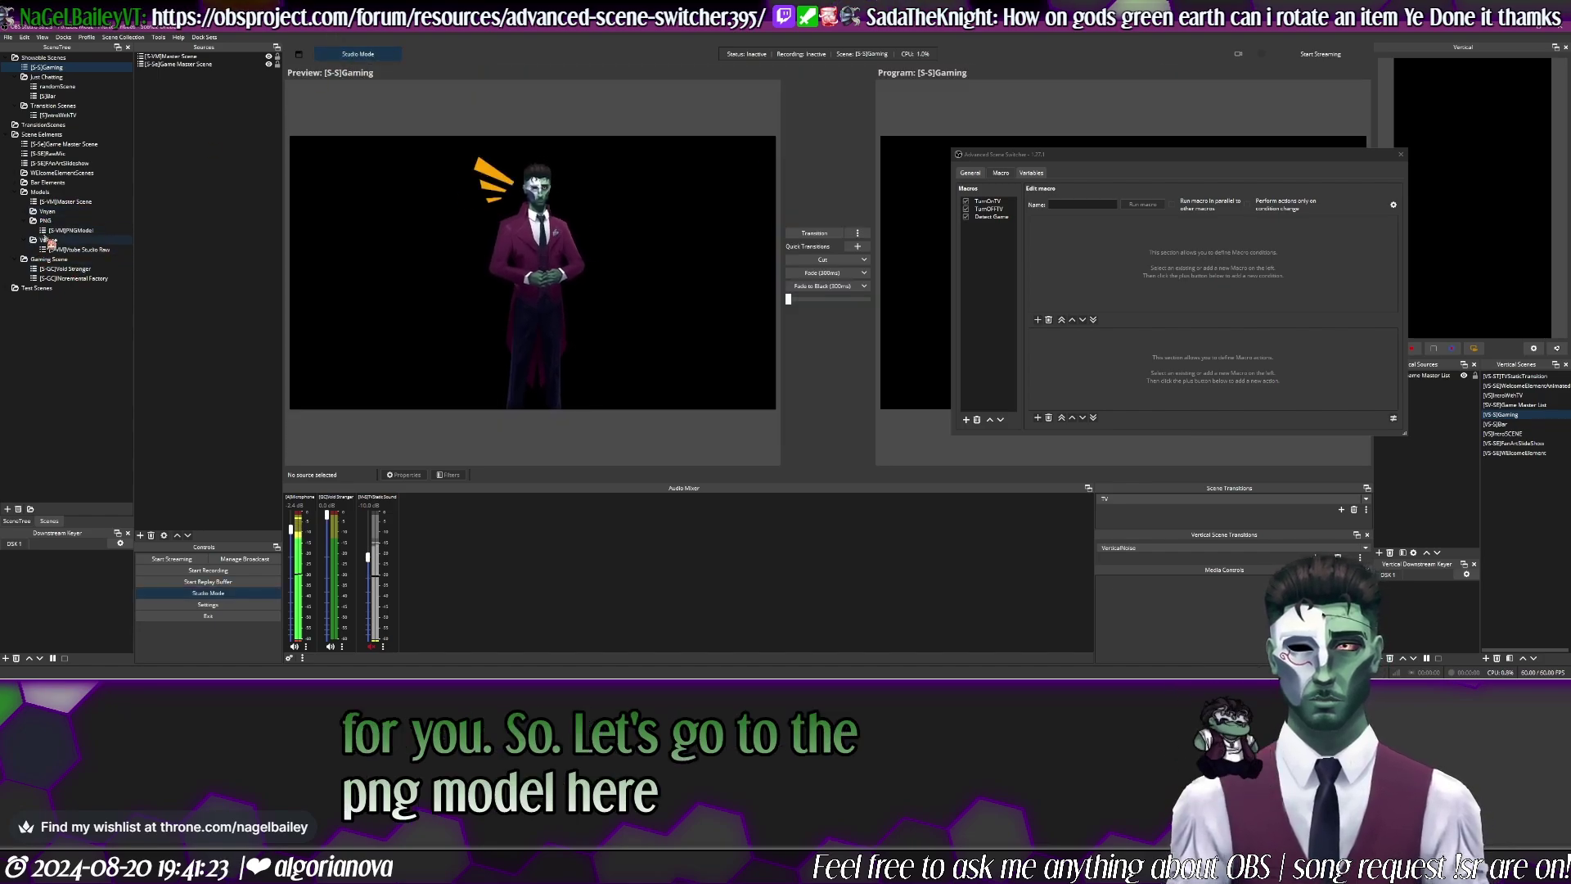
Step: Select the [S-VM]PNGModel scene and bring up the add-source menu in Sources
left_click(71, 230)
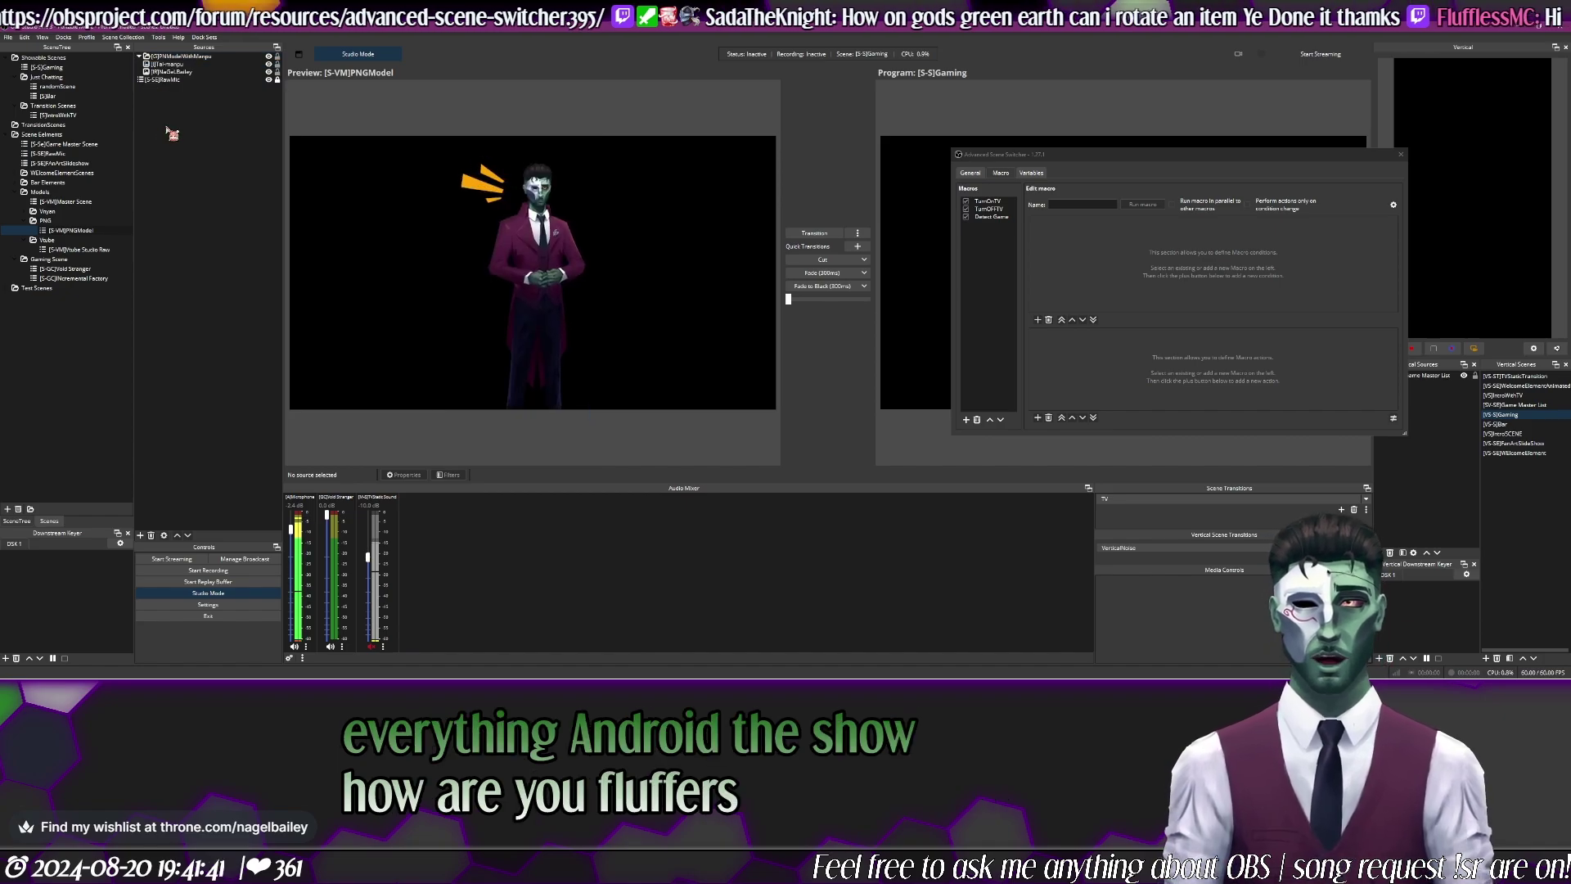
right_click(166, 128)
mouse_move(241, 128)
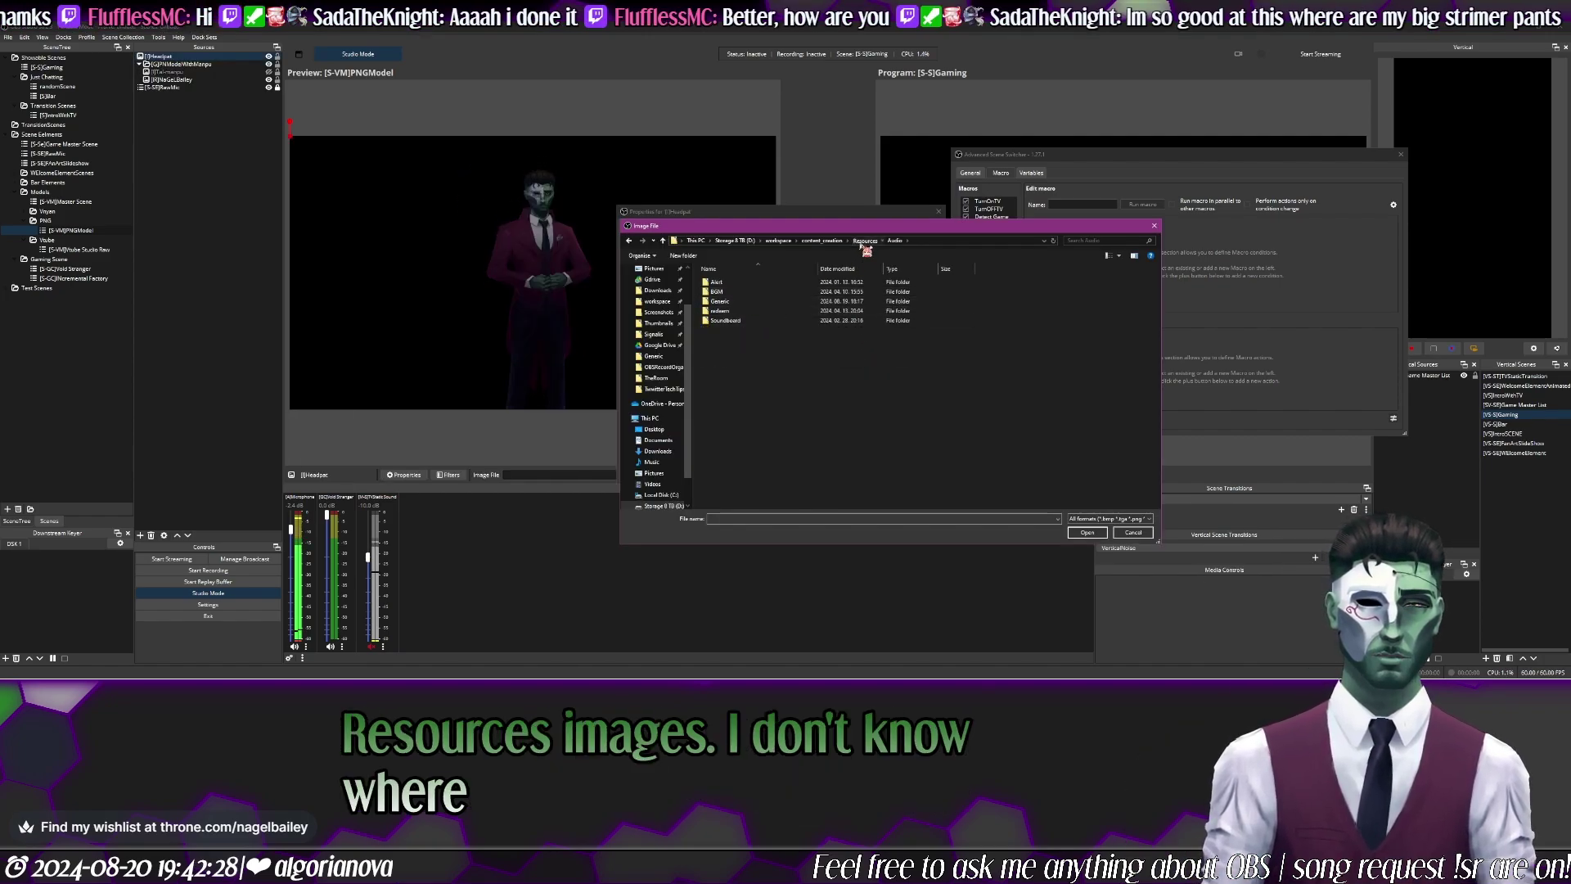
Step: Load the willyeah It's Fiiine panel PNG into Headpat and shrink it to the upper-left
left_click(864, 242)
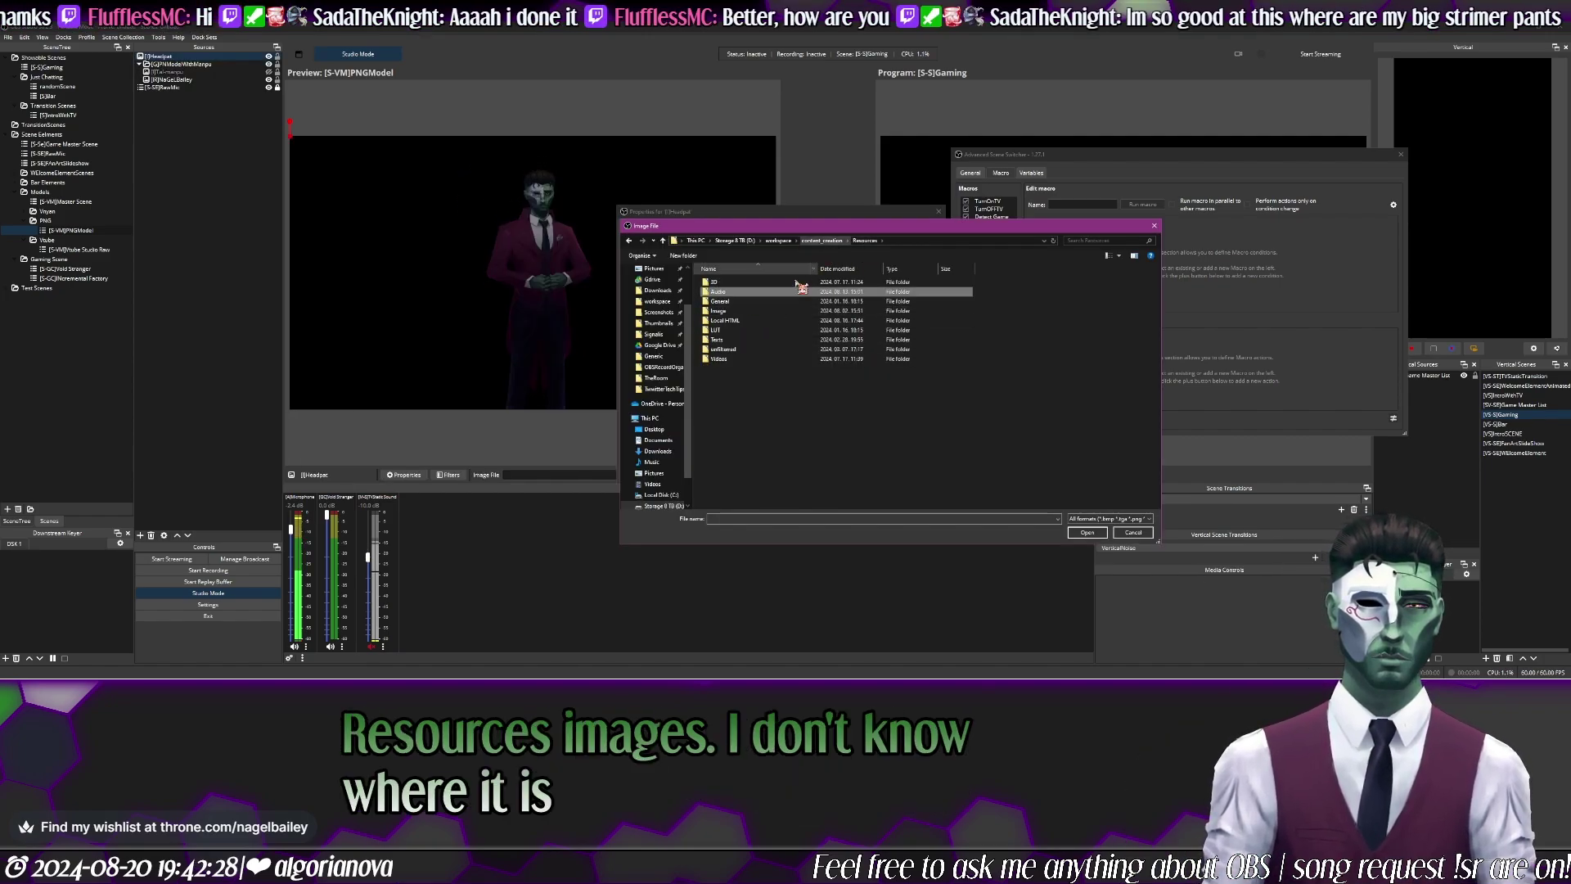
double_click(735, 314)
double_click(716, 307)
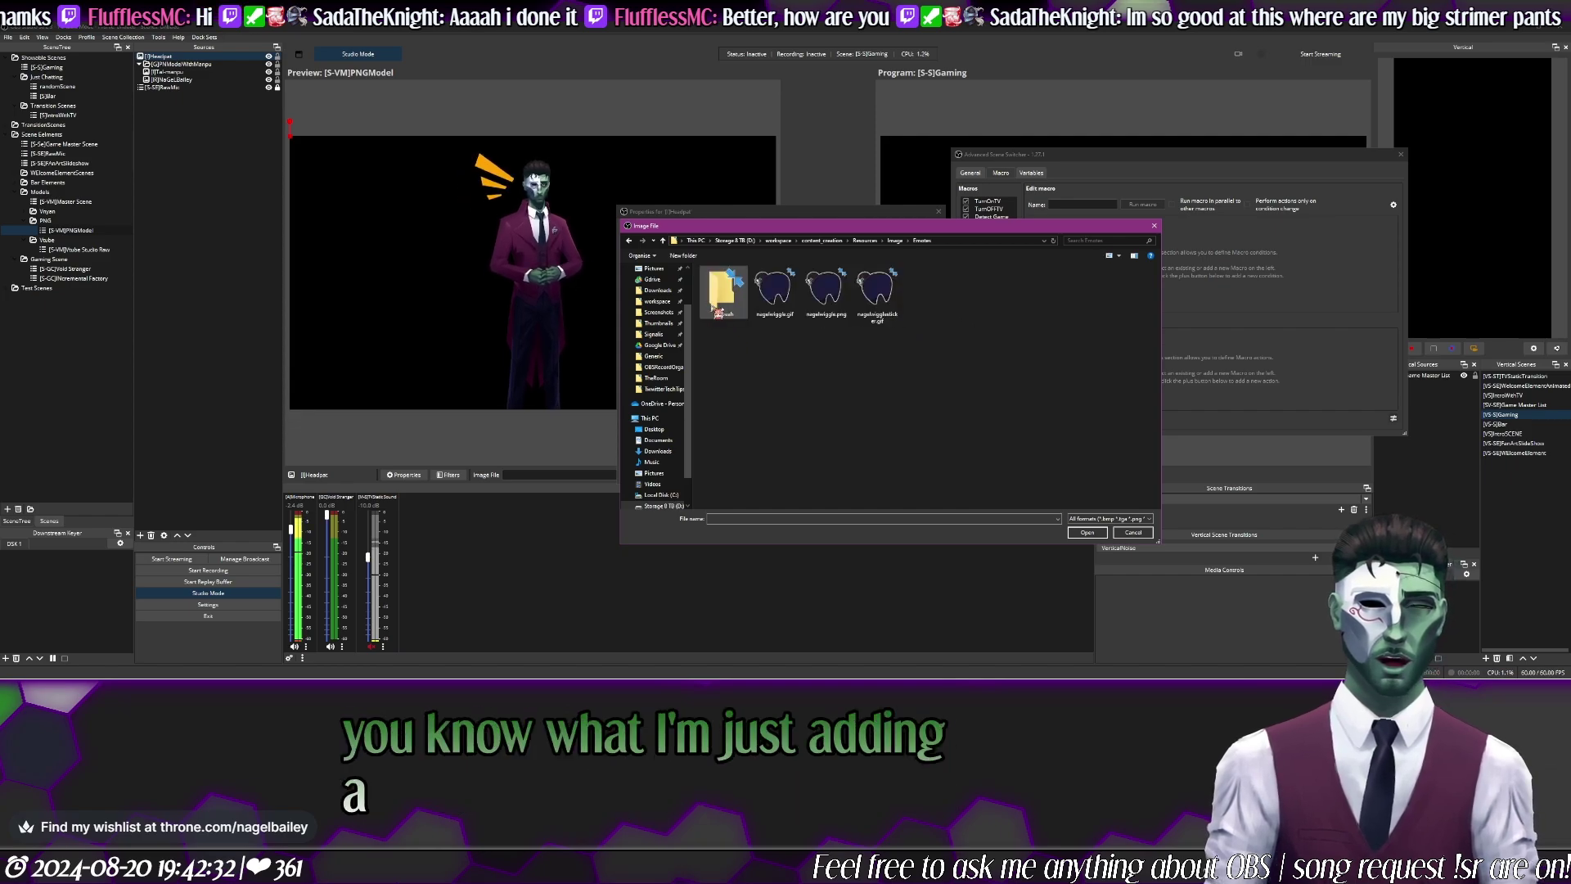
double_click(731, 318)
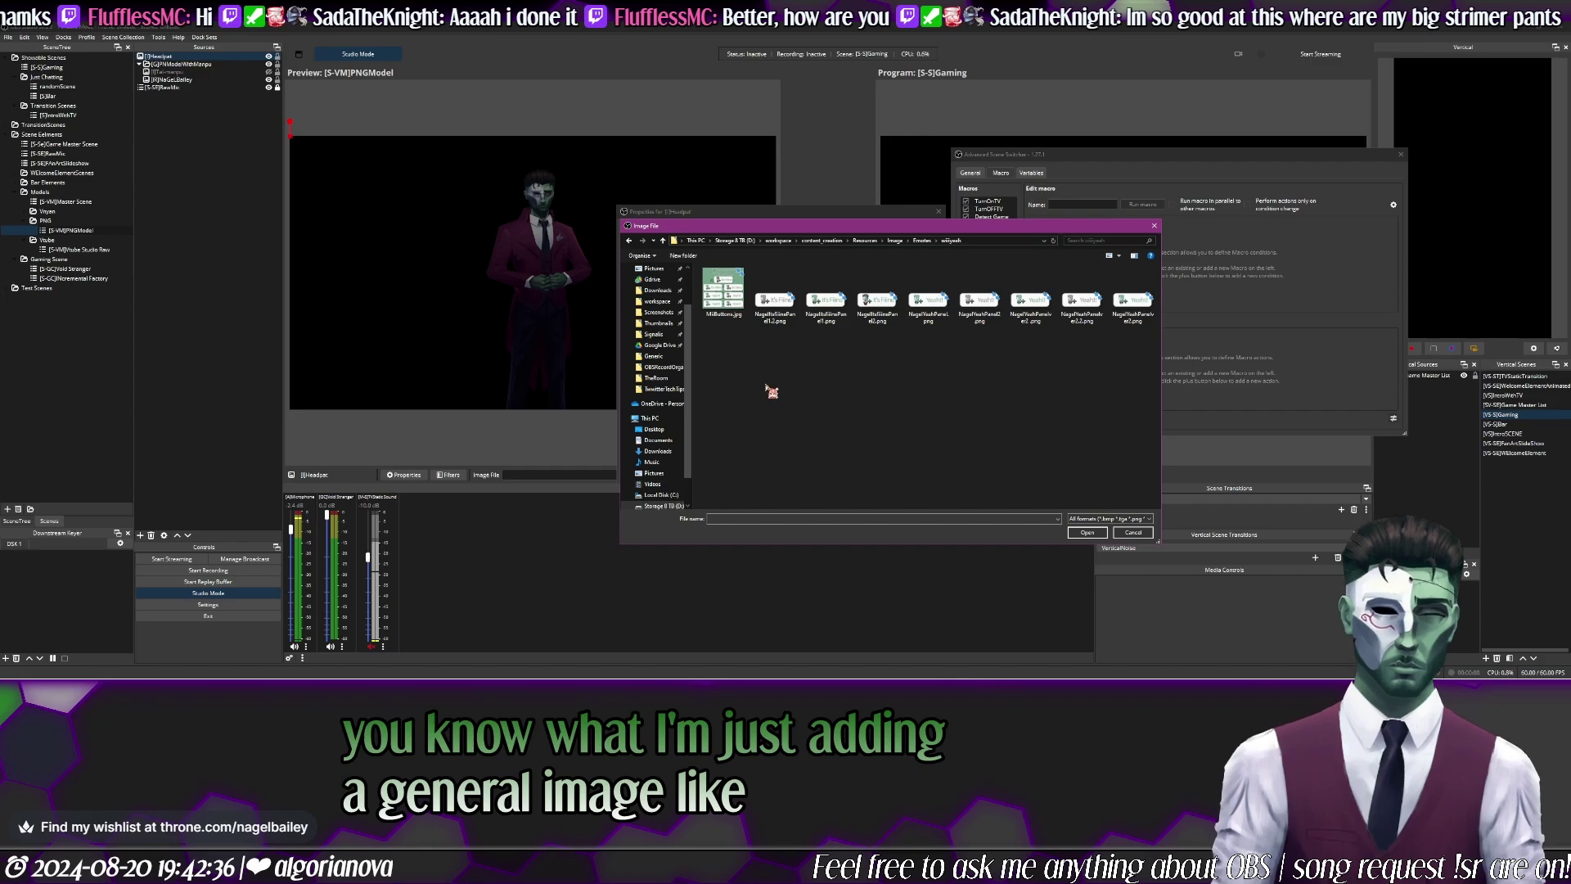
double_click(875, 320)
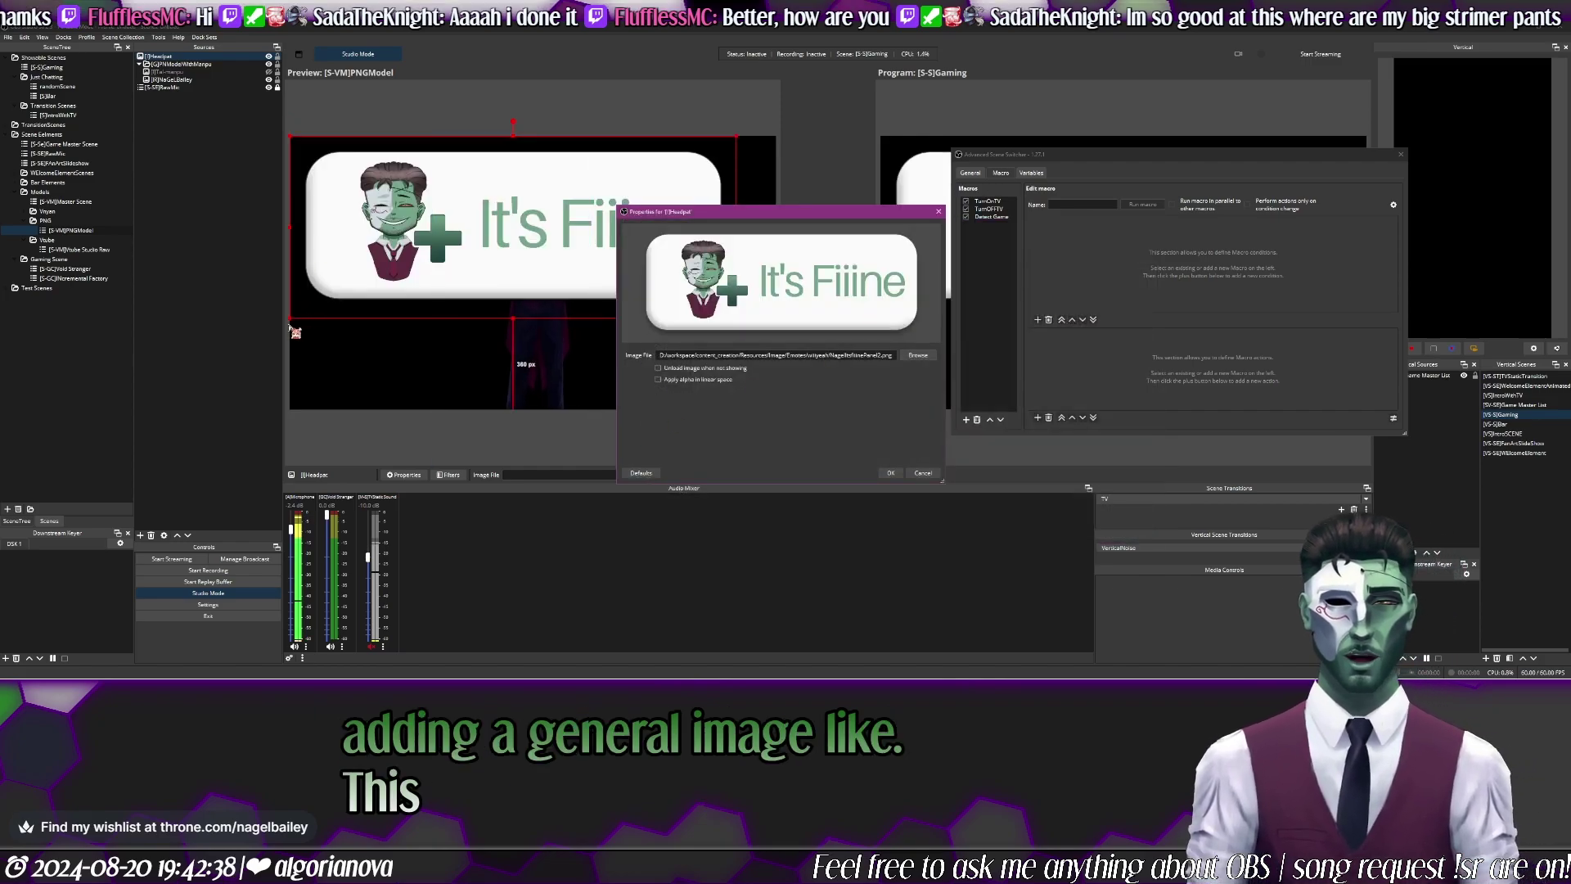
left_click_drag(293, 315, 378, 187)
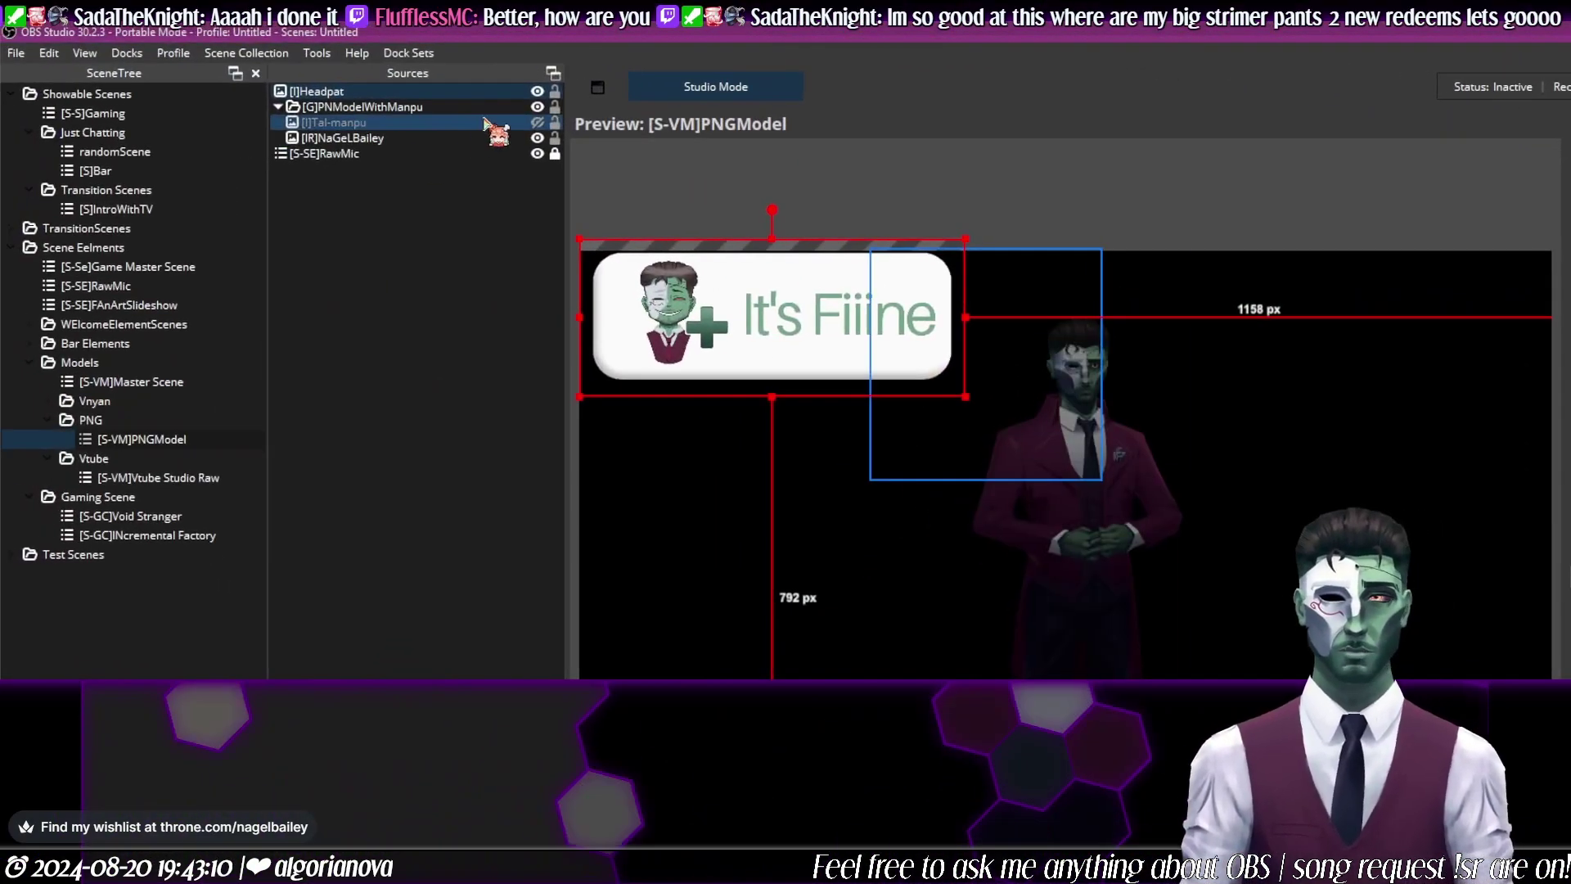
Step: Hide the Headpat image, show the Tal-manpu lines, and create a new Headpat macro
left_click(118, 53)
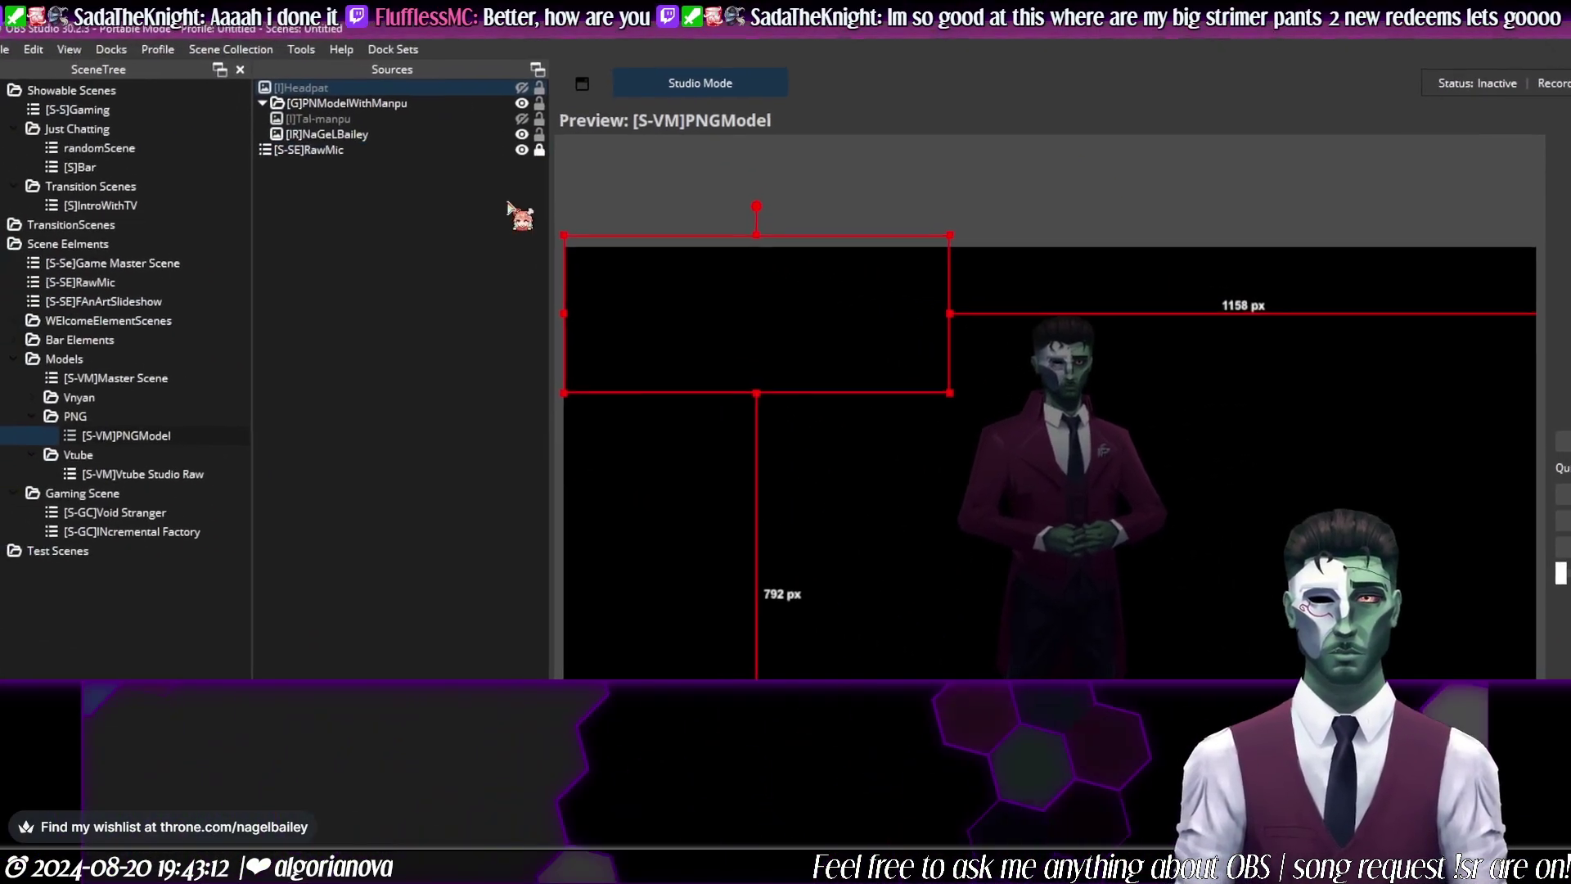
left_click(521, 118)
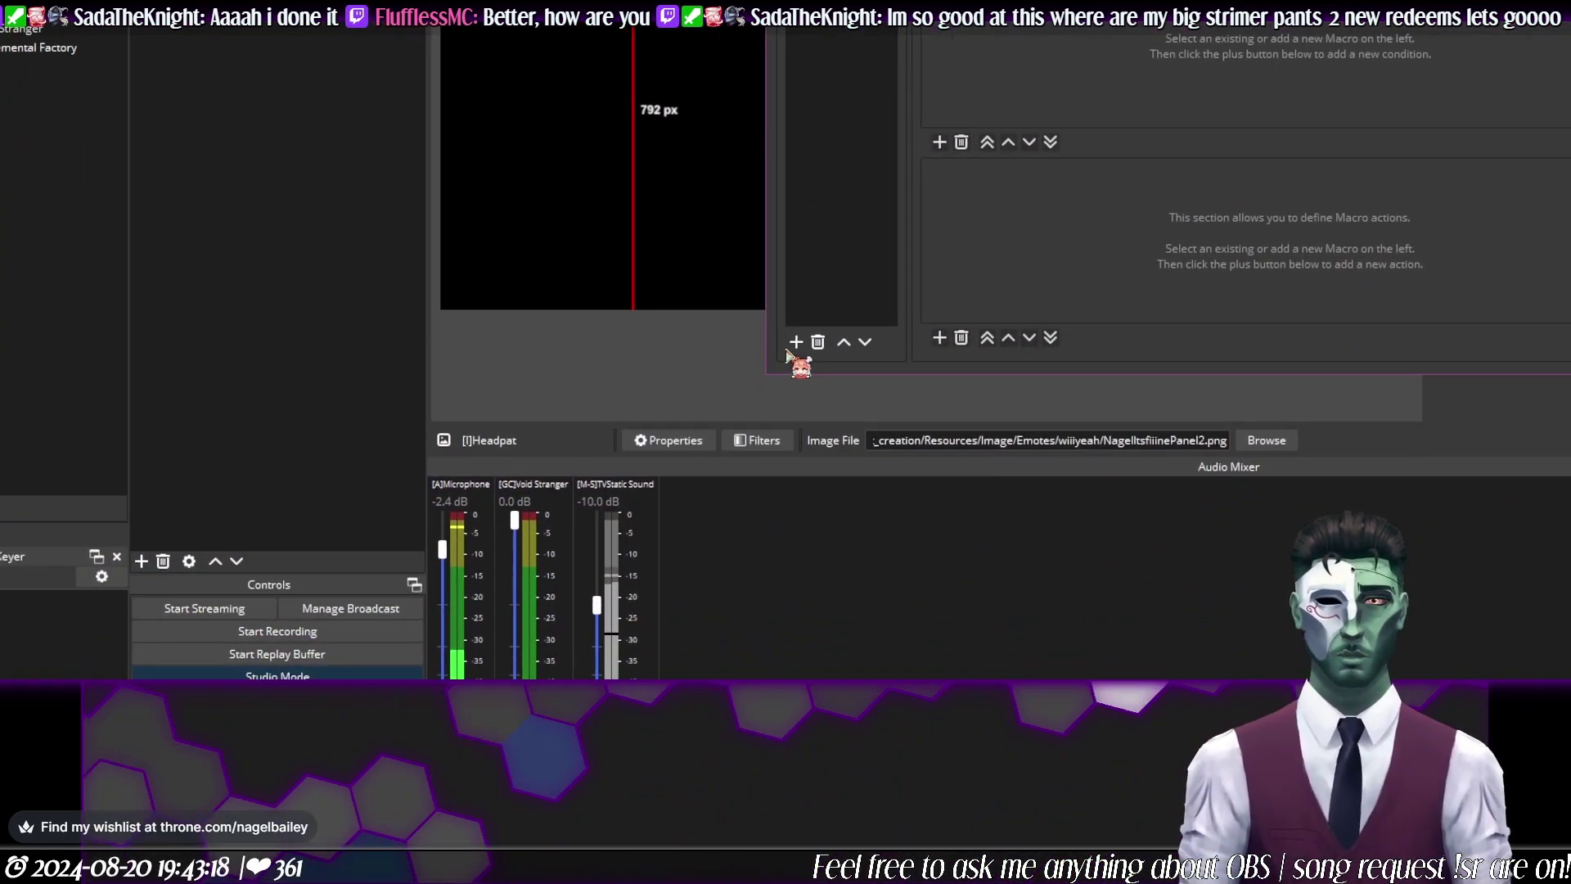
left_click(794, 343)
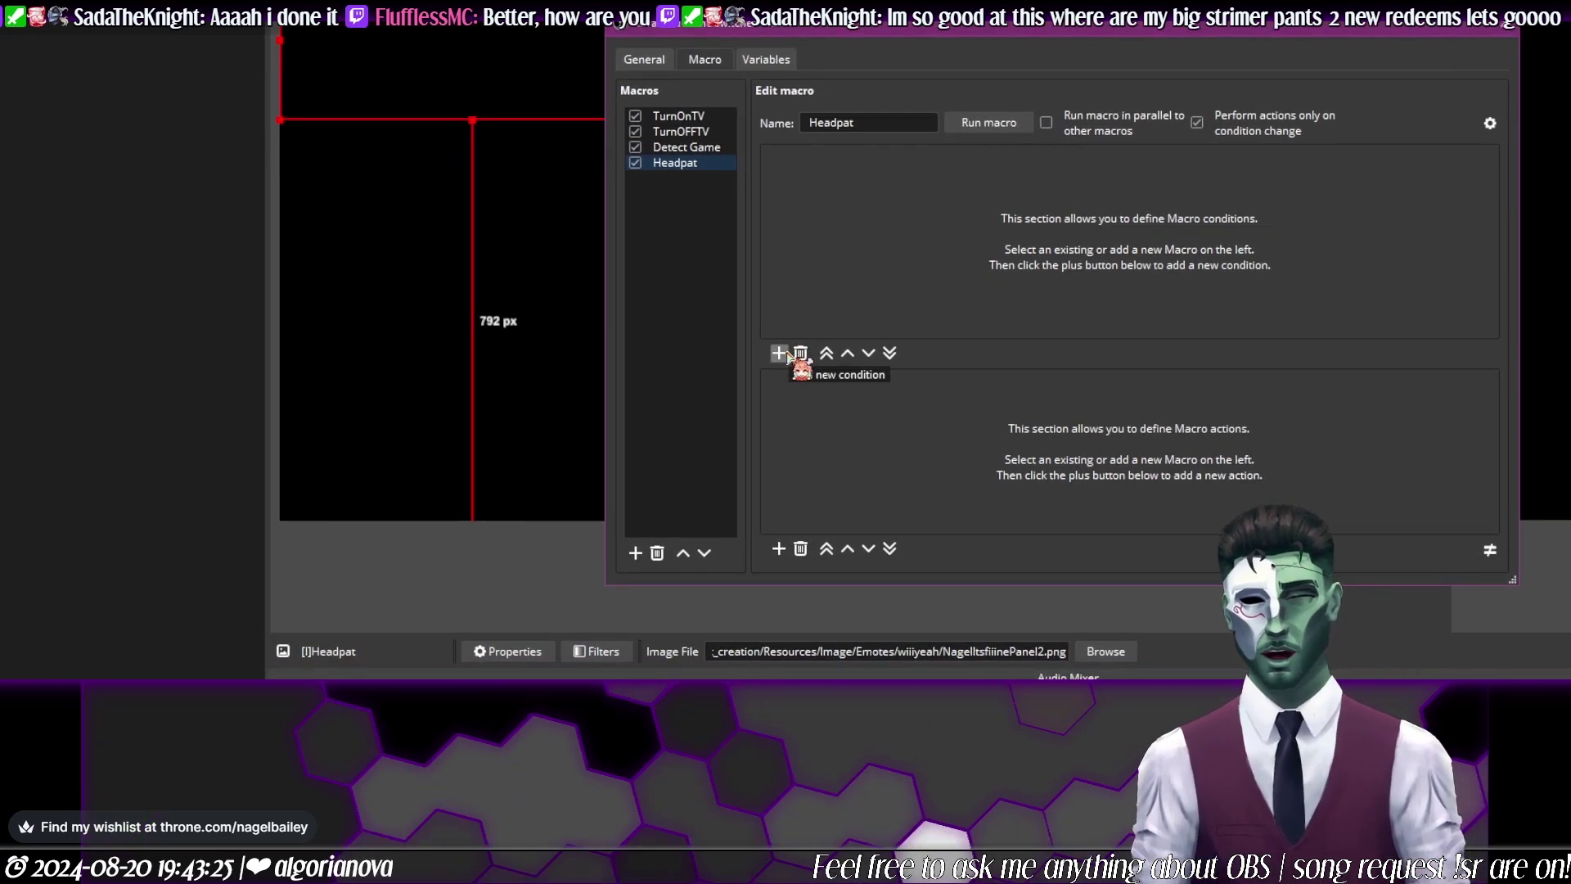
Step: Add a Twitch condition with Stream is currently live, entering the streamer's own channel name
left_click(782, 353)
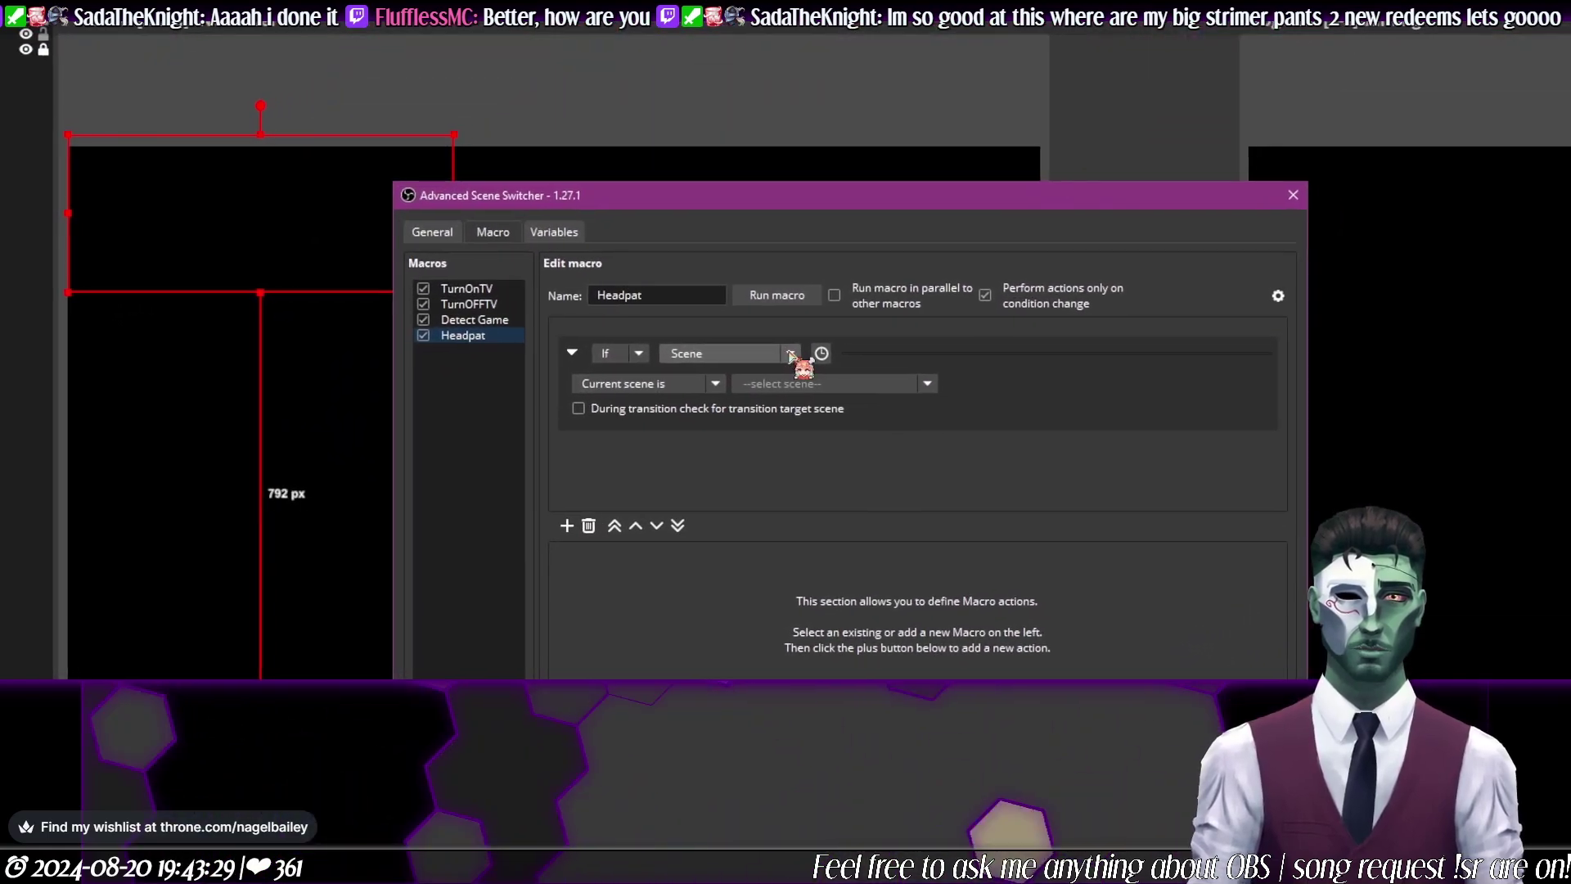
left_click(1023, 195)
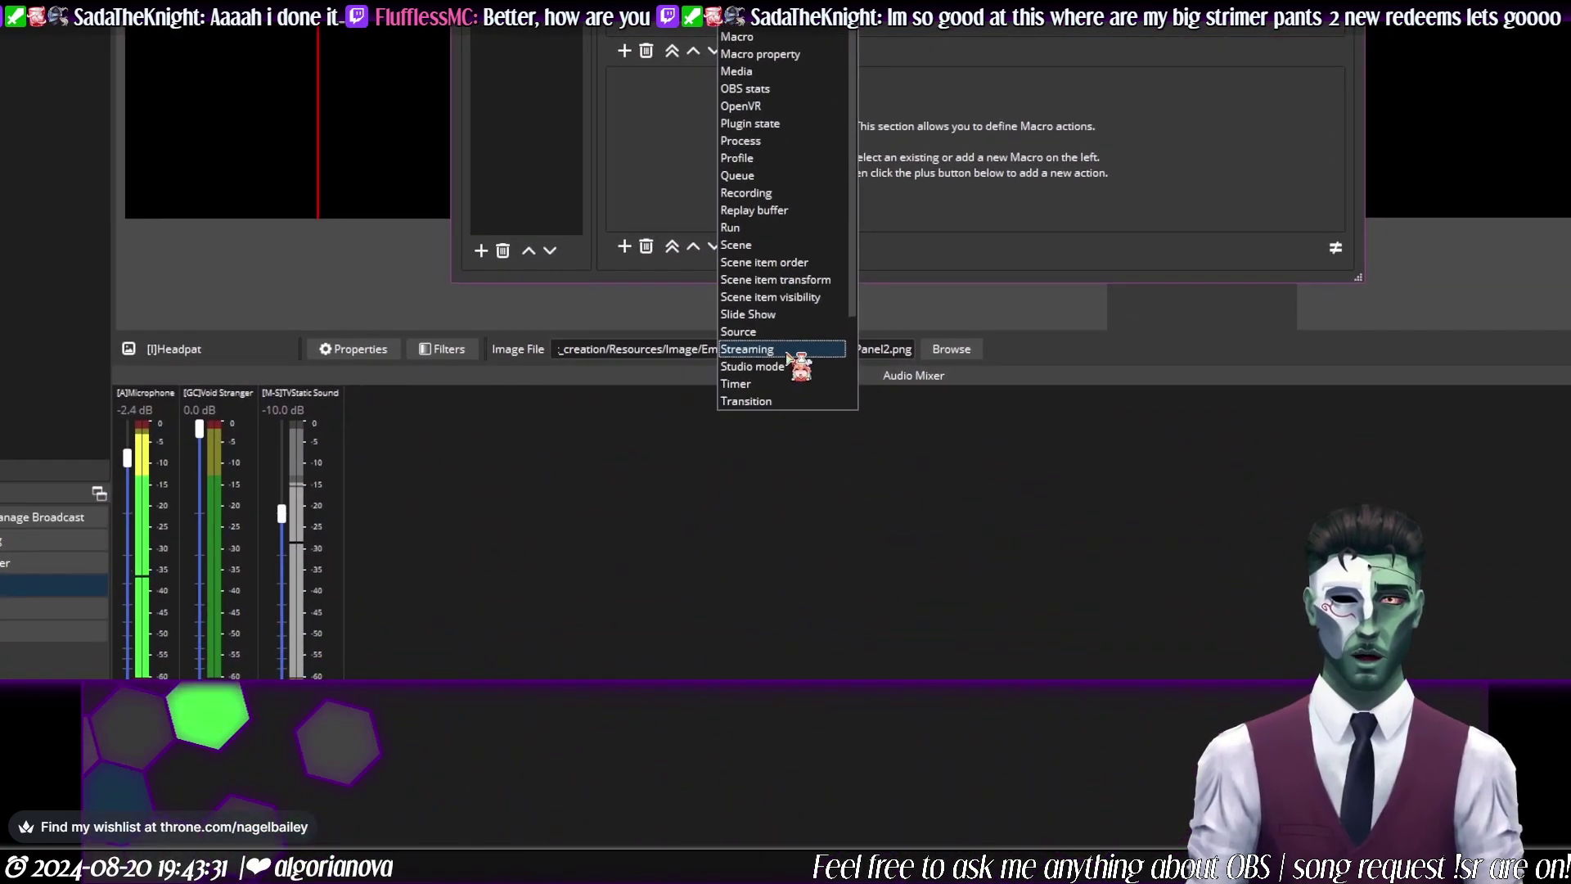
left_click(787, 353)
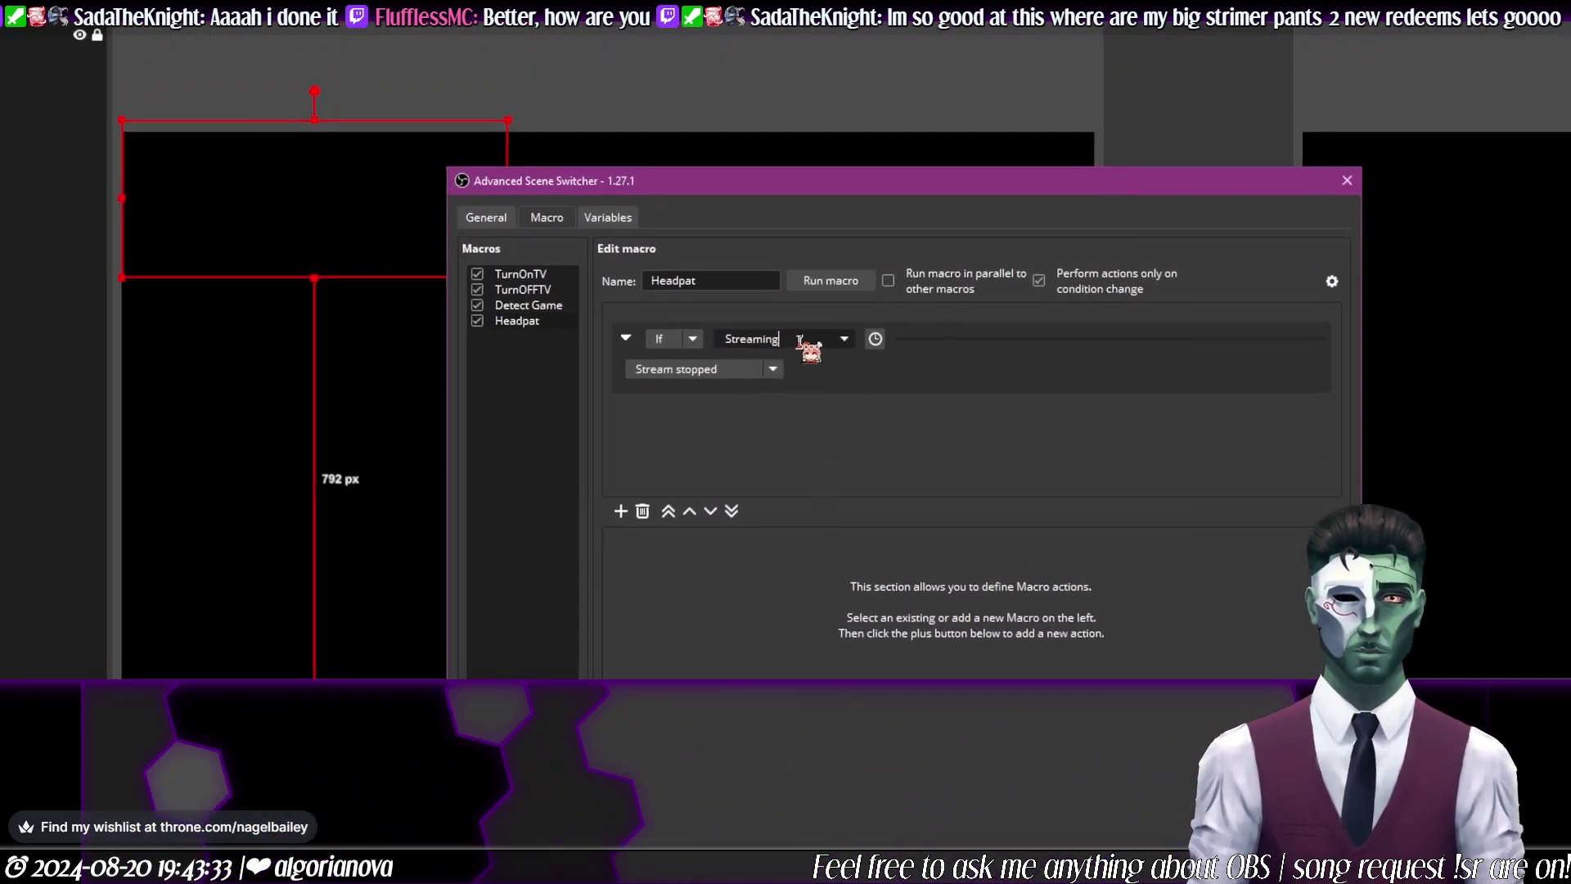
left_click(793, 331)
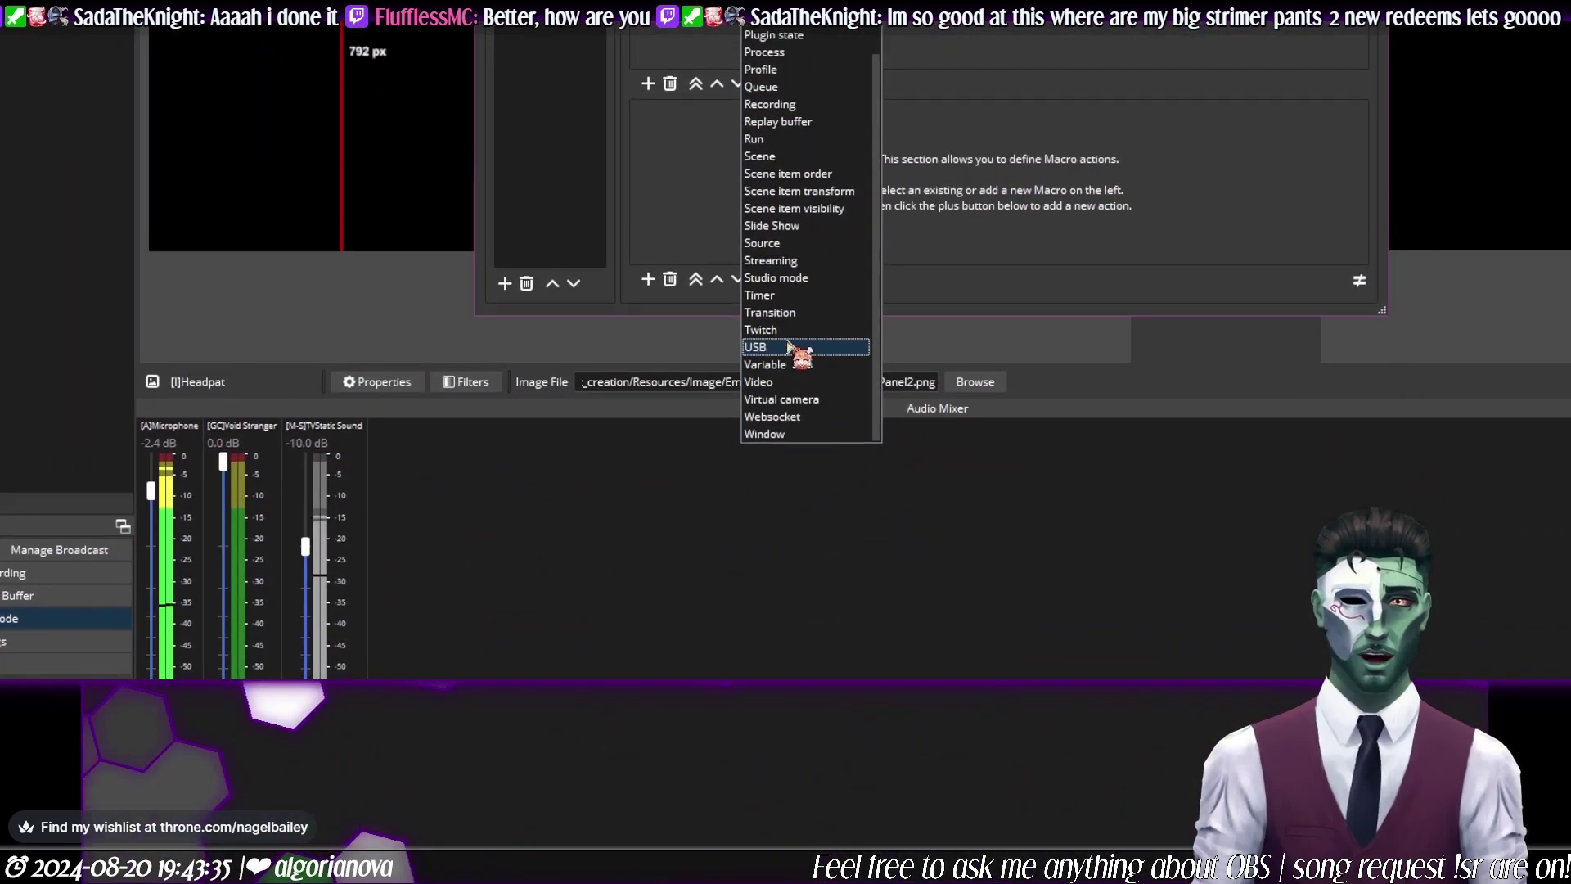
left_click(787, 354)
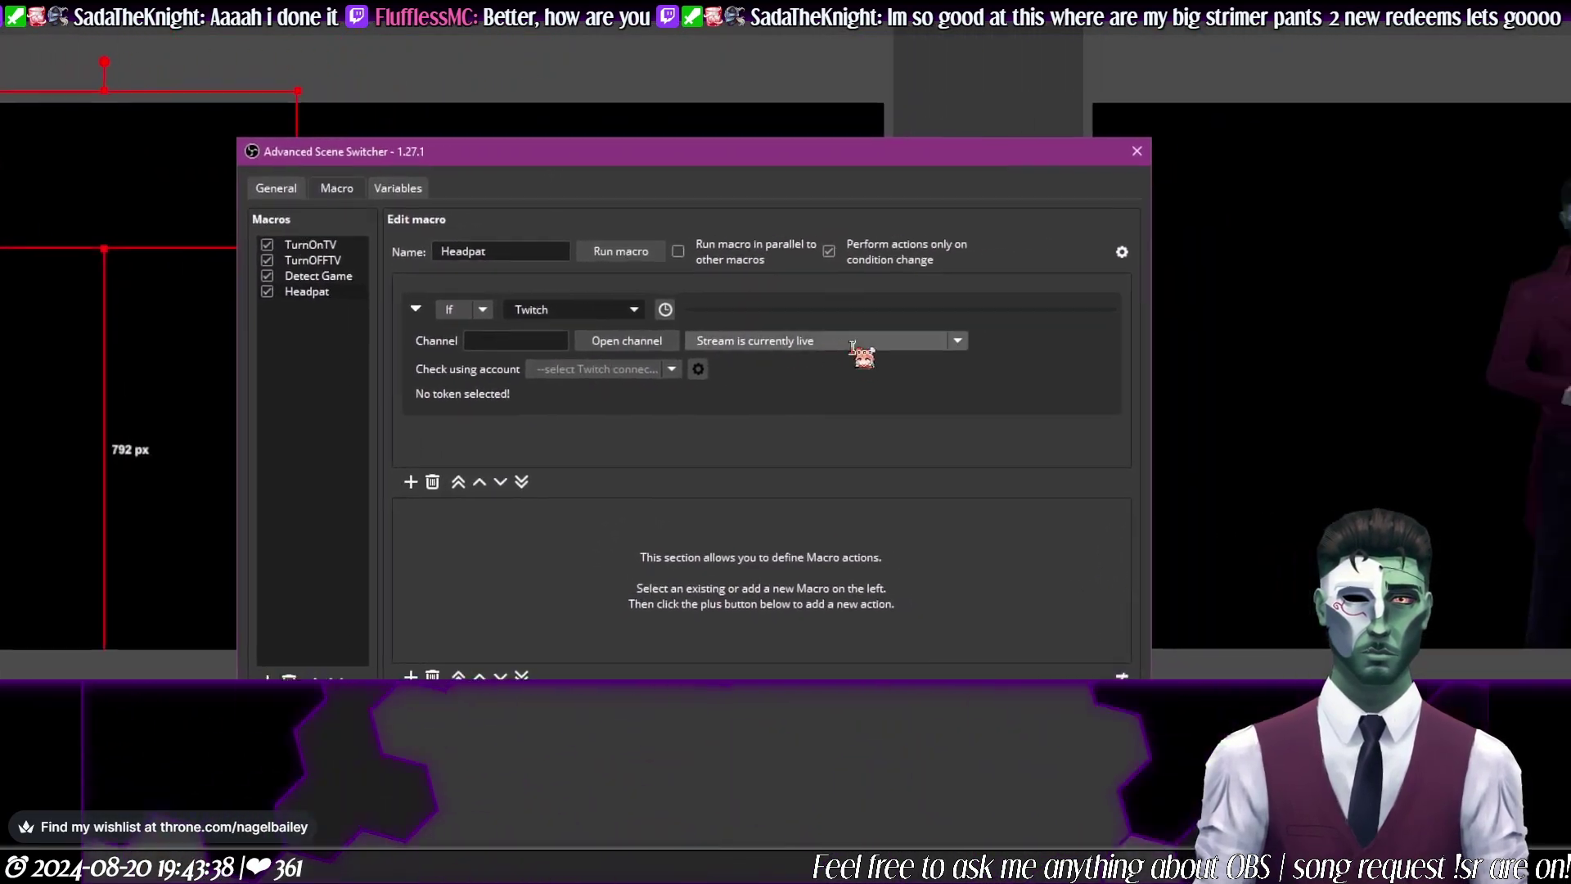
left_click(957, 340)
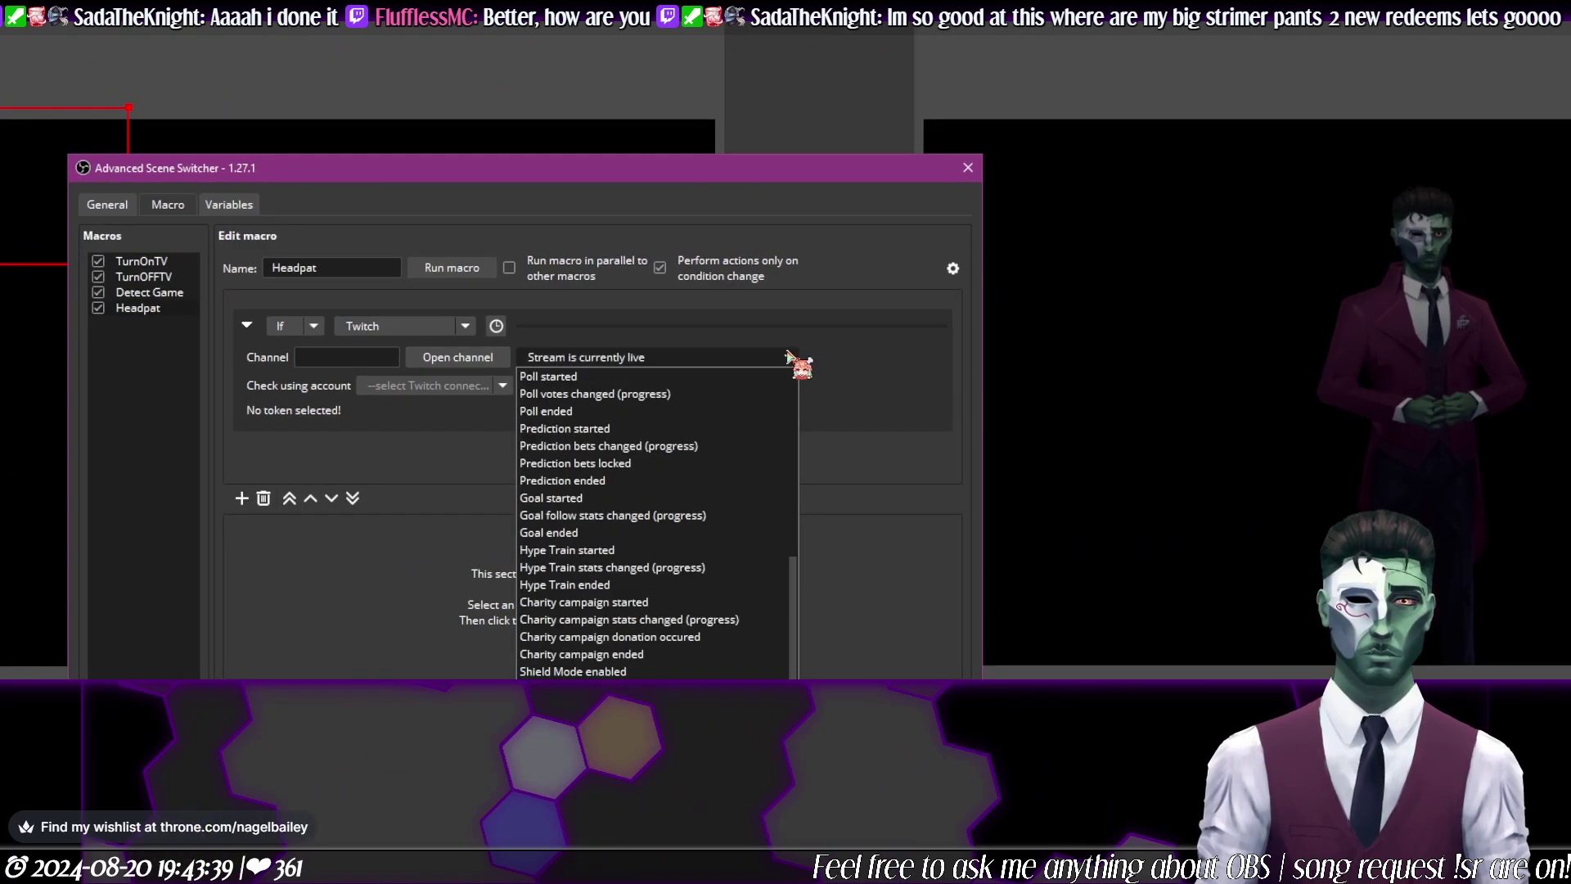
left_click(788, 357)
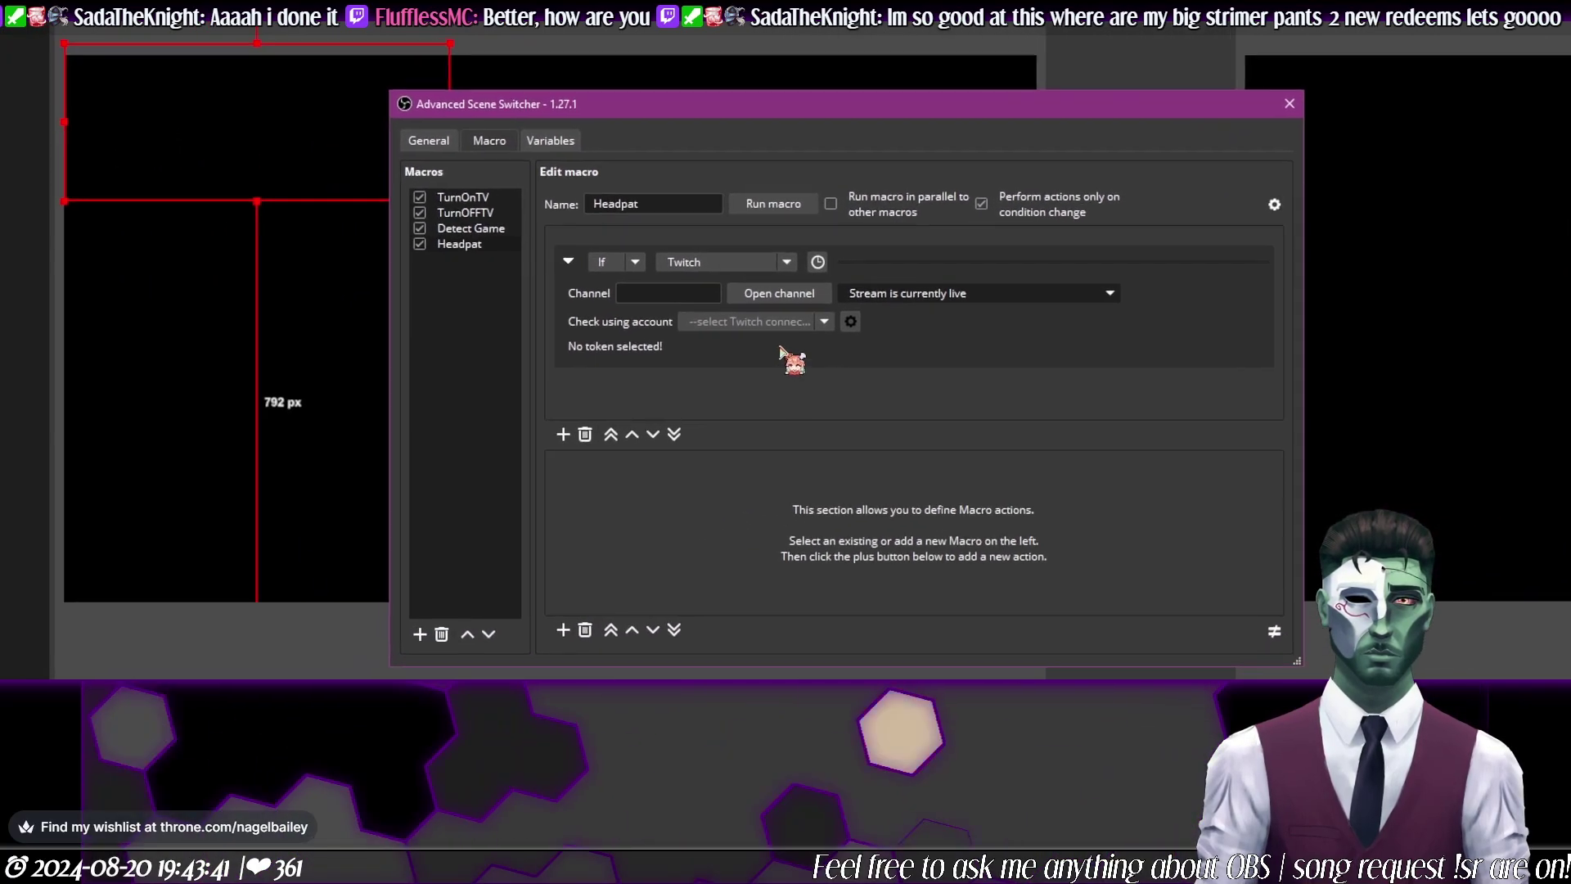
left_click(721, 303)
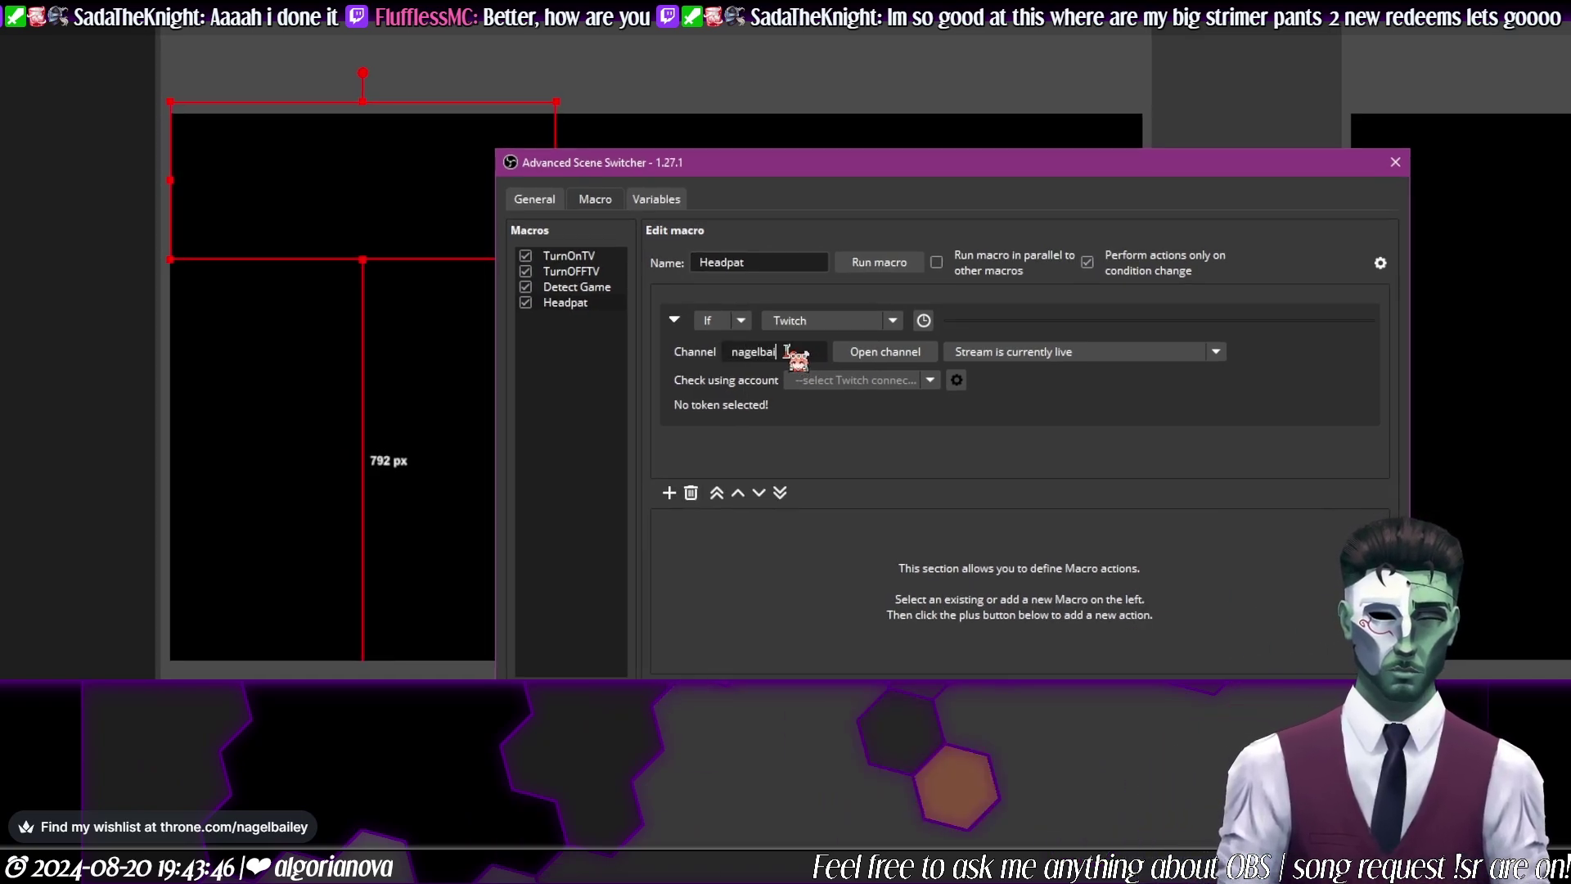
type("nagelbaileyvt")
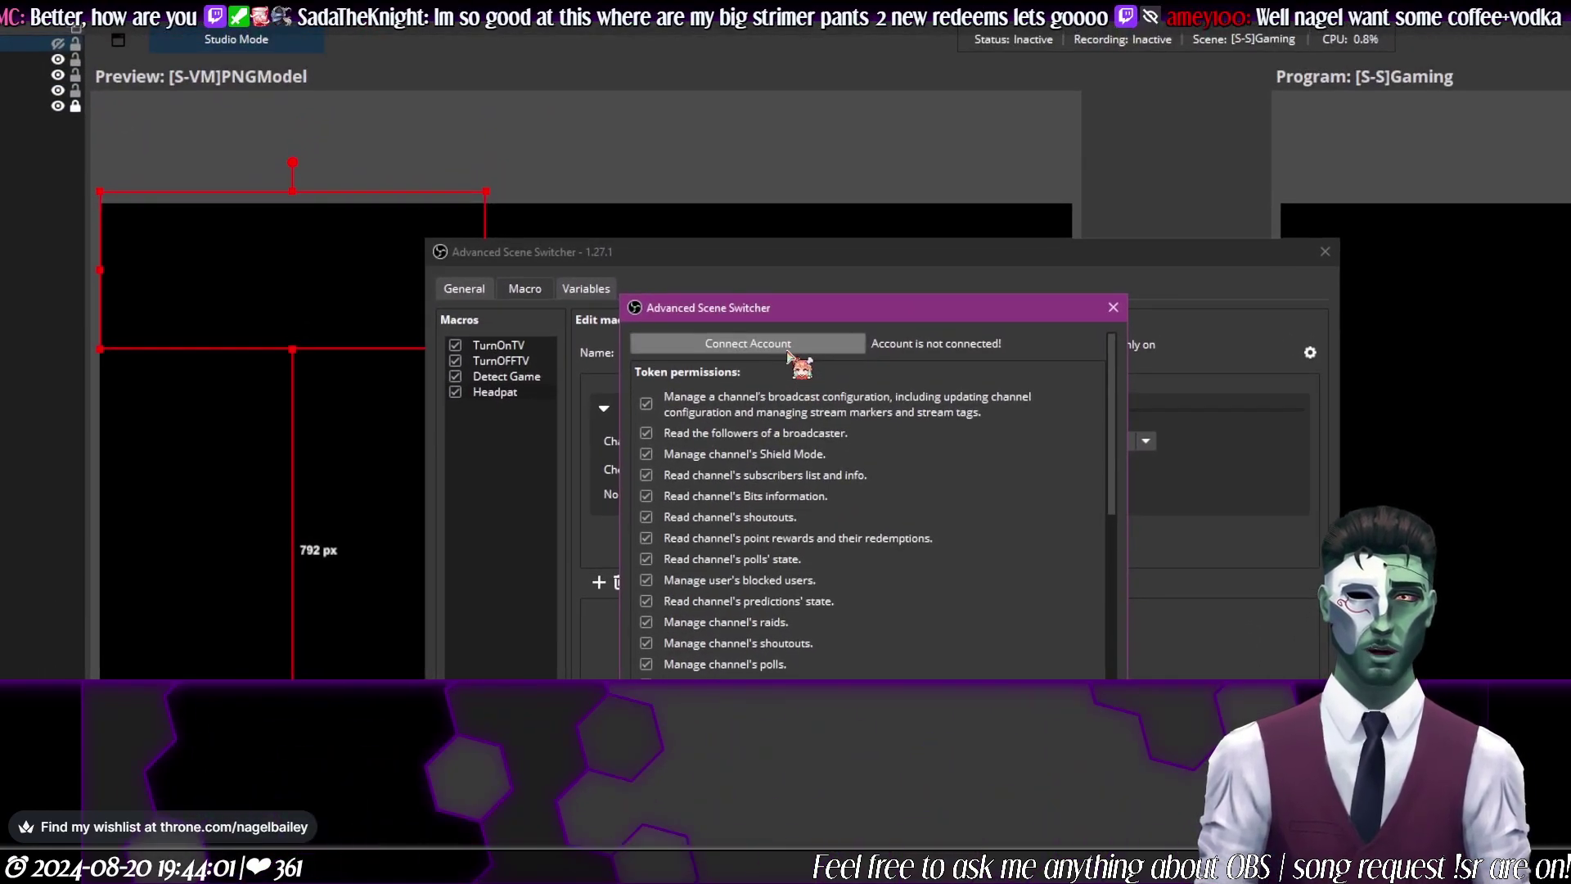
Step: Authorize the Twitch account connection in Firefox, then close the leftover localhost tab
left_click(787, 353)
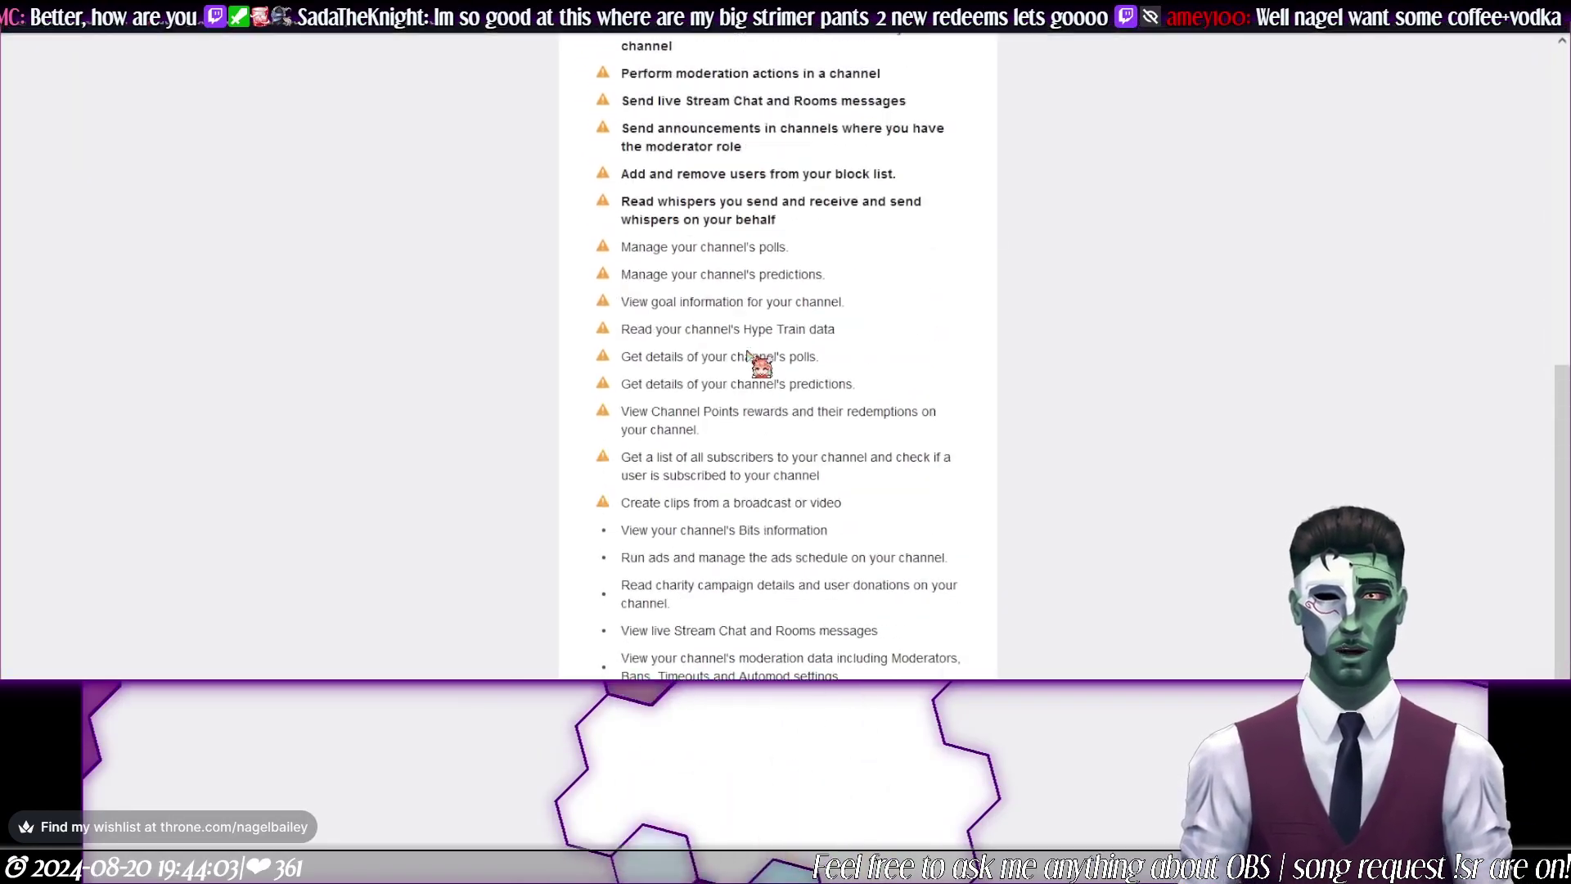
scroll(747, 354, "down", 15)
left_click(767, 515)
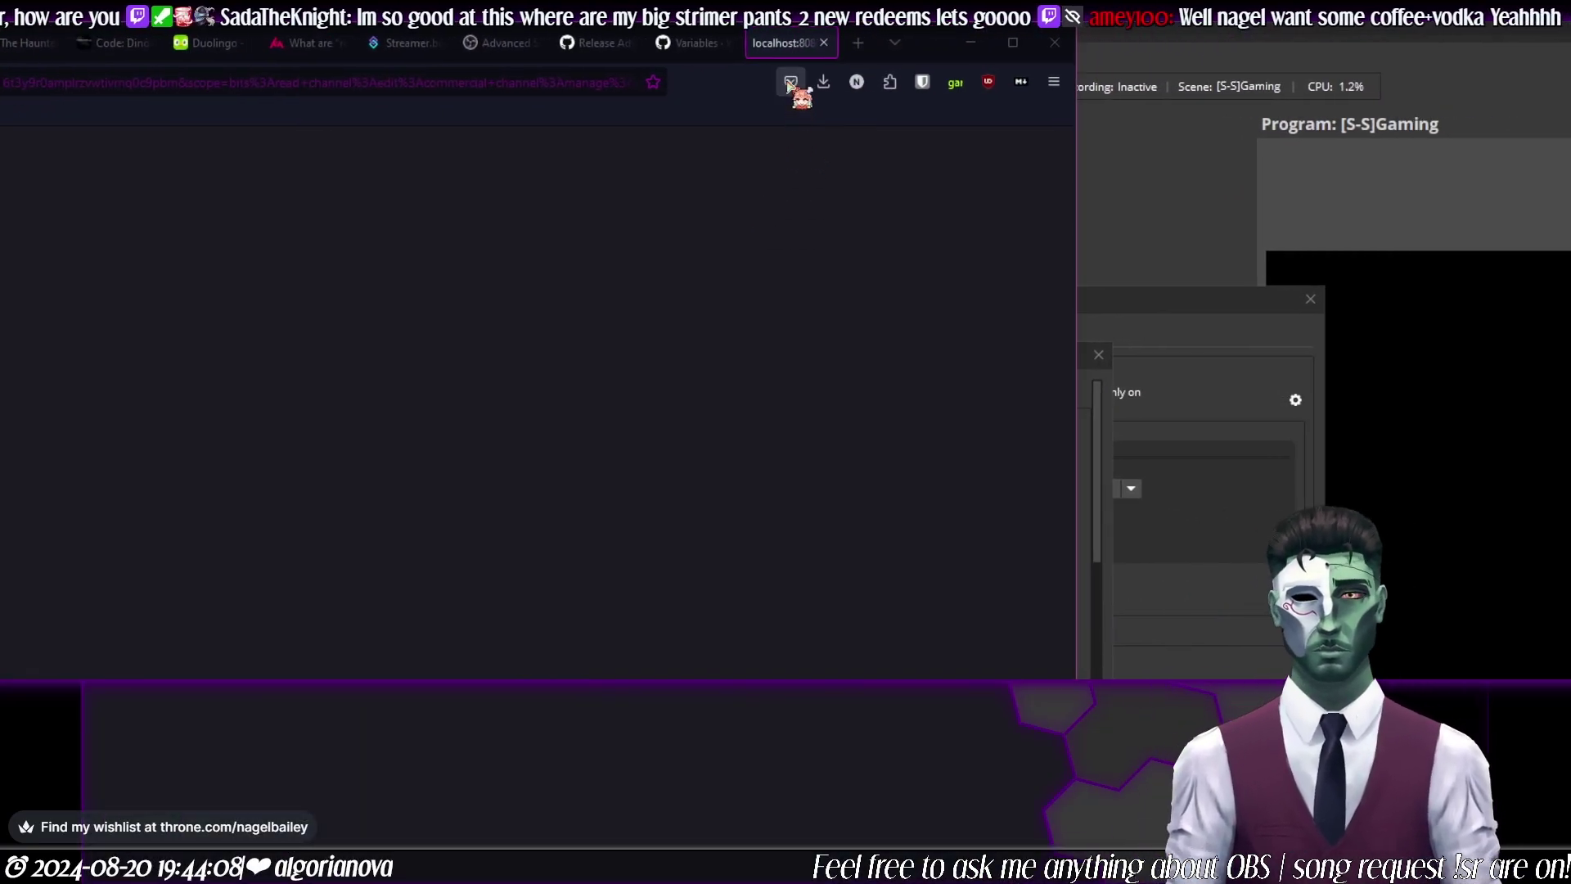
left_click(785, 43)
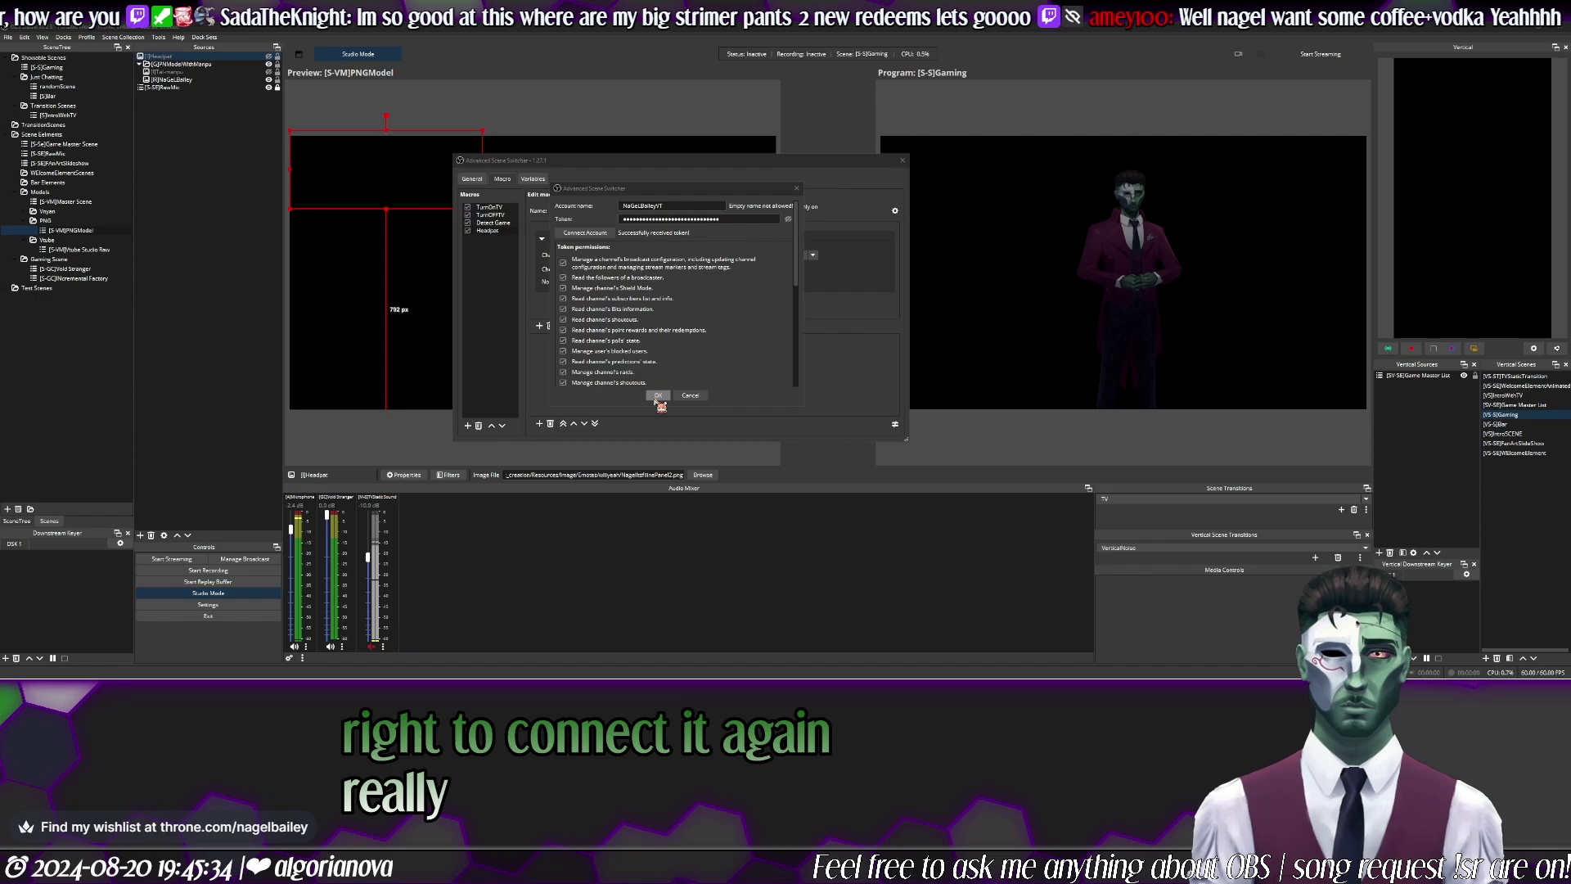
Step: Confirm the received token and open the Headpat condition's Twitch event list
left_click(658, 396)
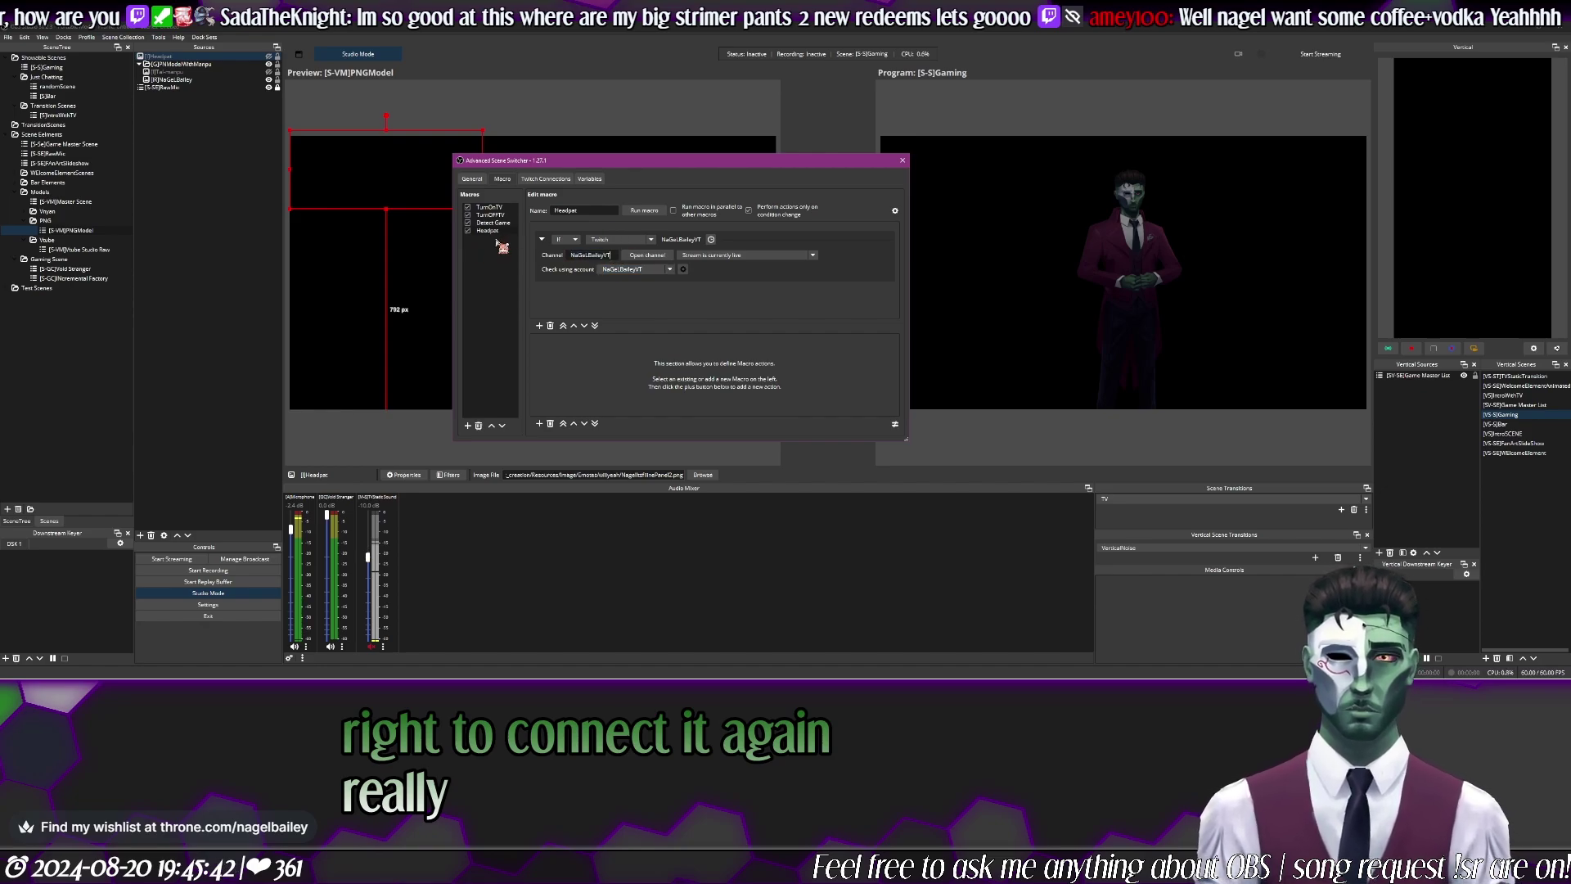
left_click(747, 254)
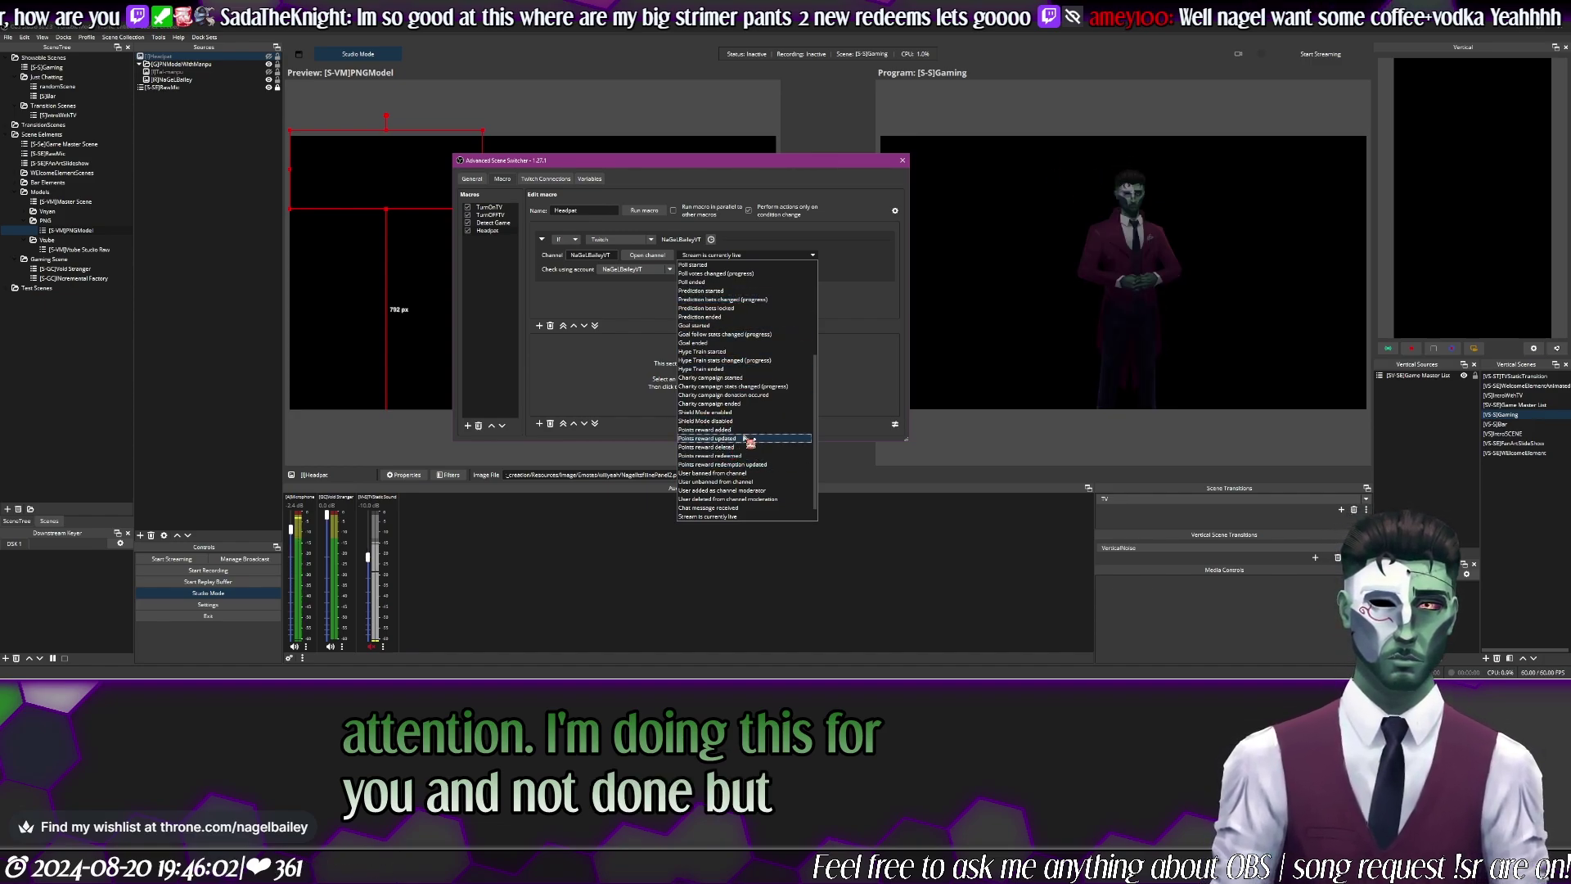
Step: Set the Twitch condition to the Points reward redeemed event for the 'Headpat the Zombie' reward
left_click(784, 456)
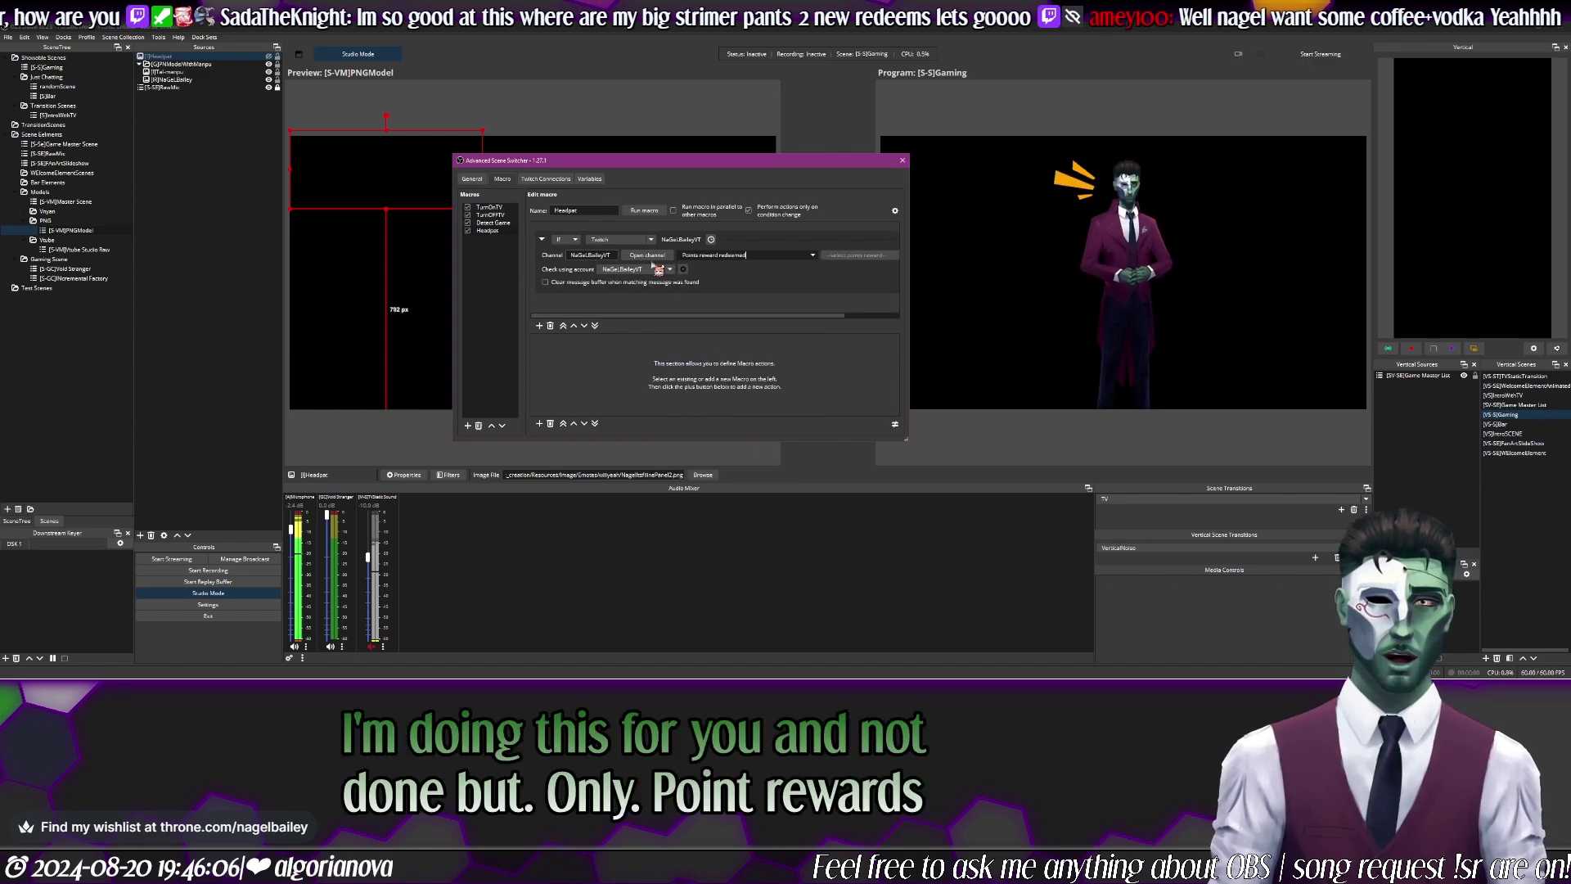
left_click_drag(806, 316, 867, 323)
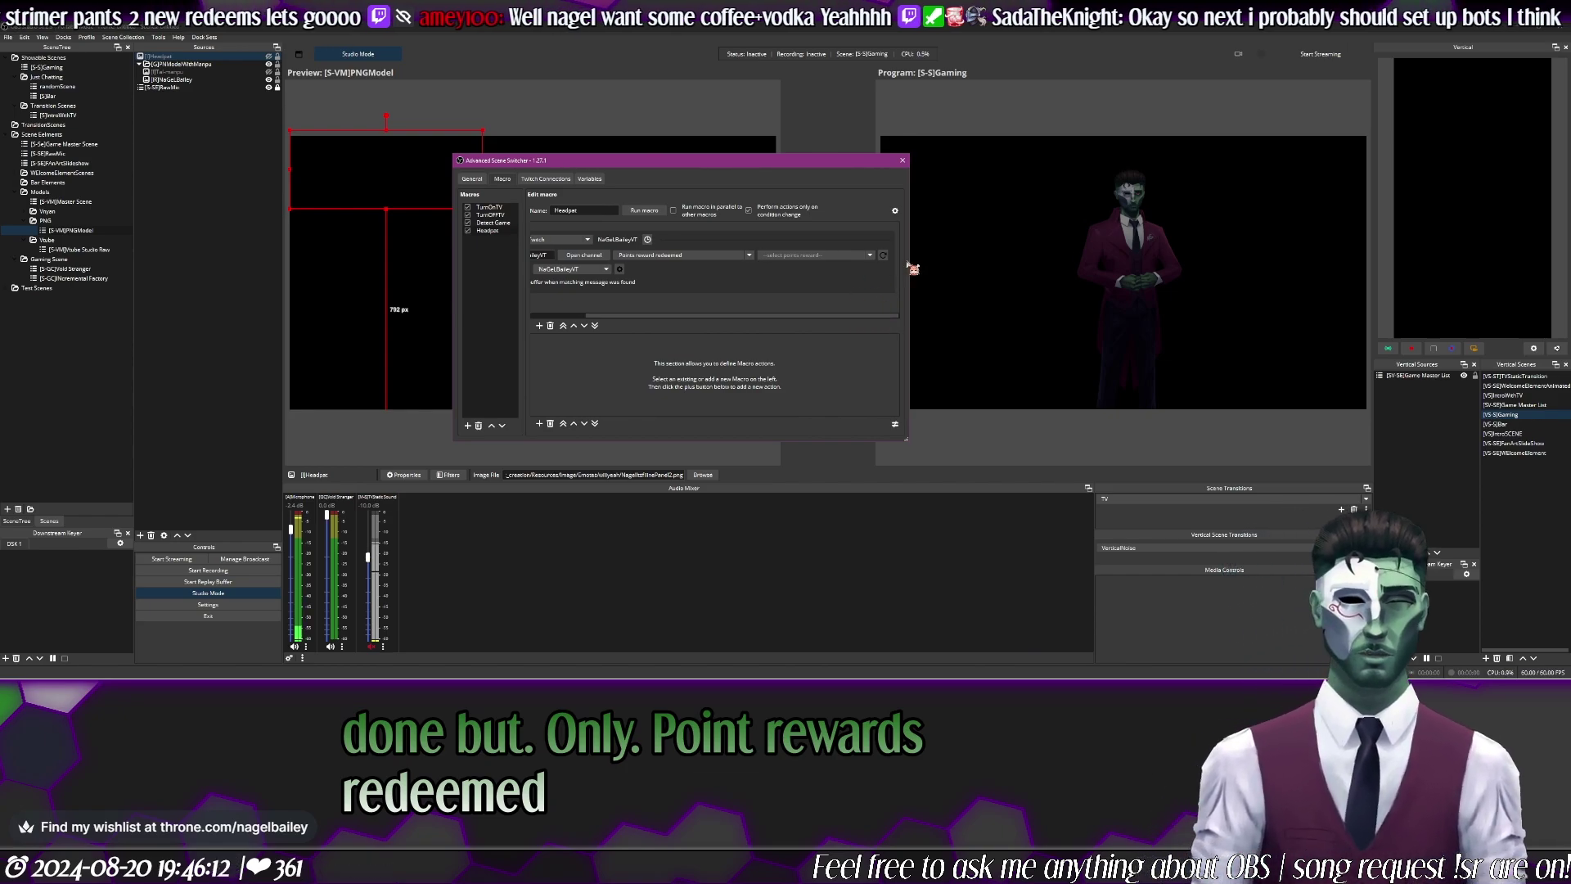
left_click(871, 256)
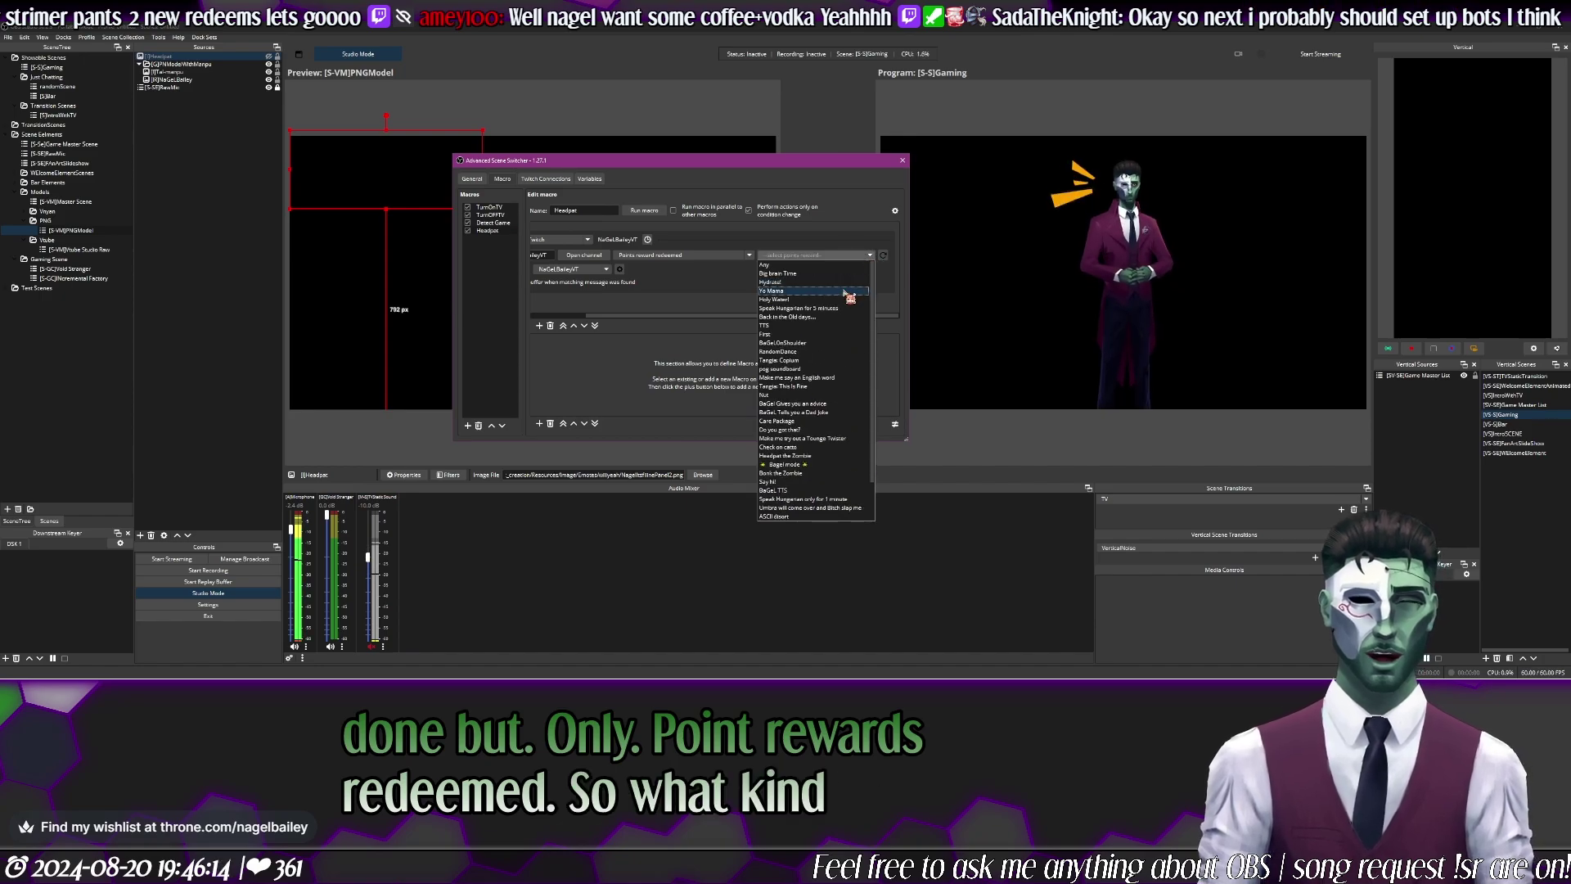
scroll(821, 401, "down", 1)
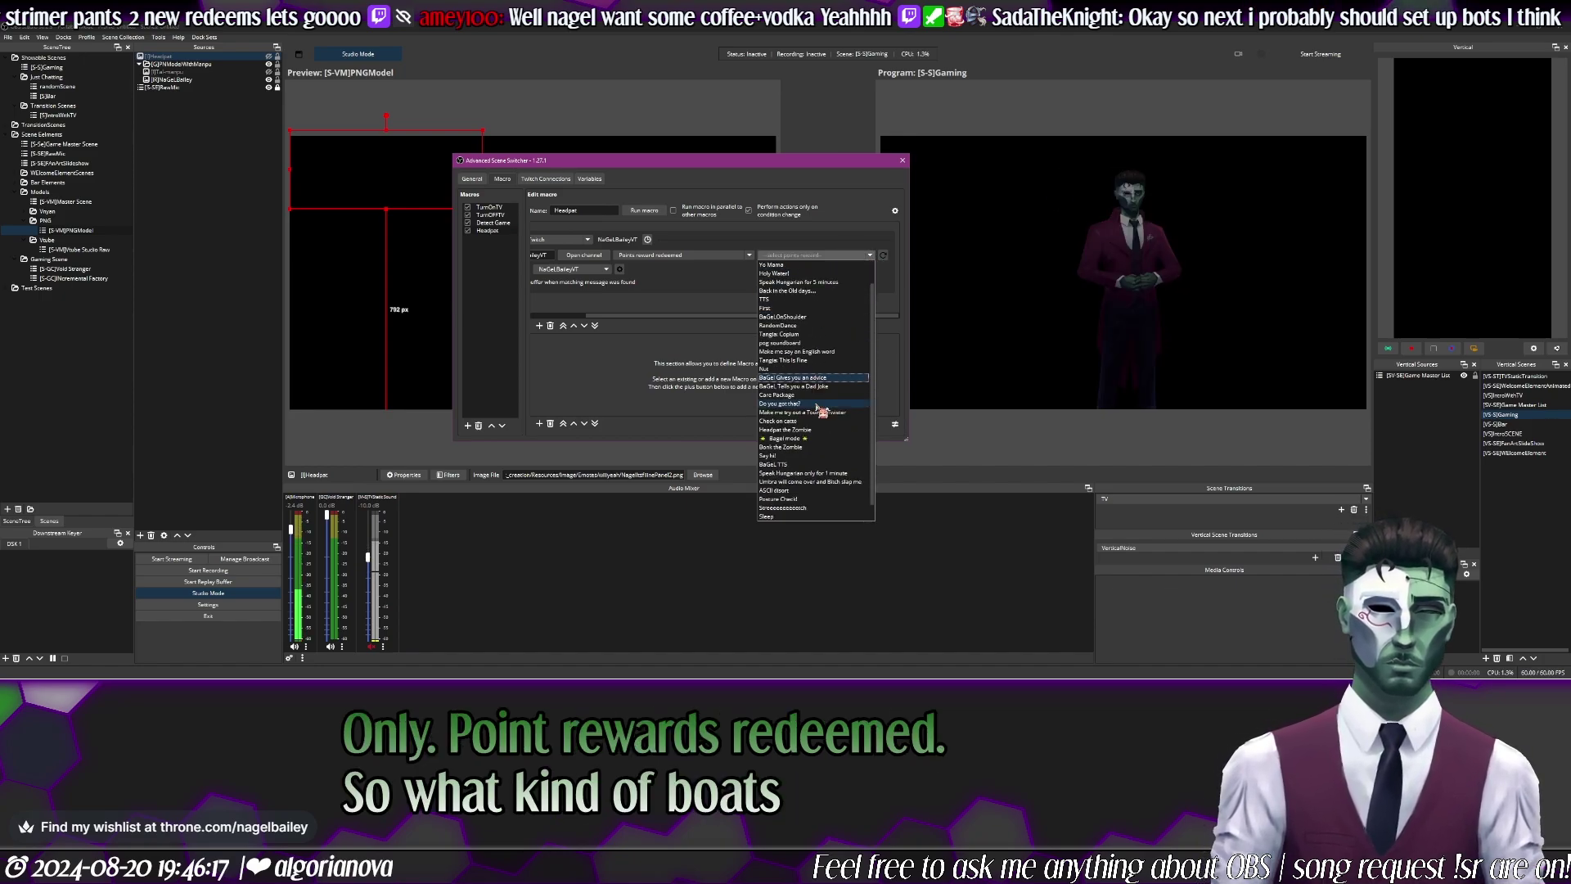
left_click(806, 429)
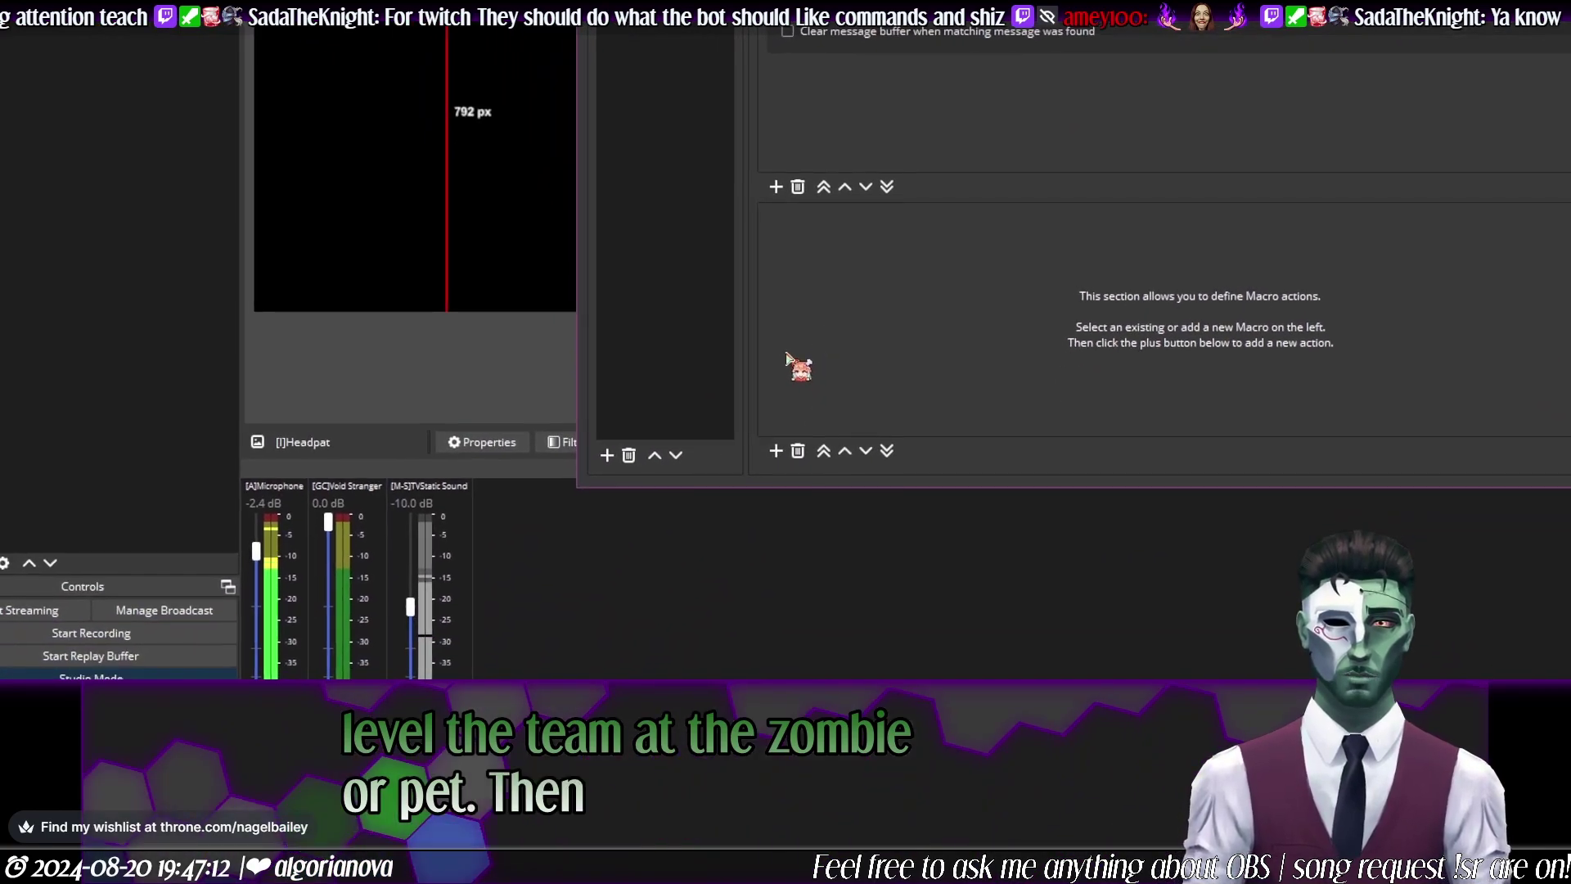
Step: Add a Scene item visibility action that shows [I]Headpat in the [S-VM]PNGModel scene
right_click(788, 360)
left_click(800, 361)
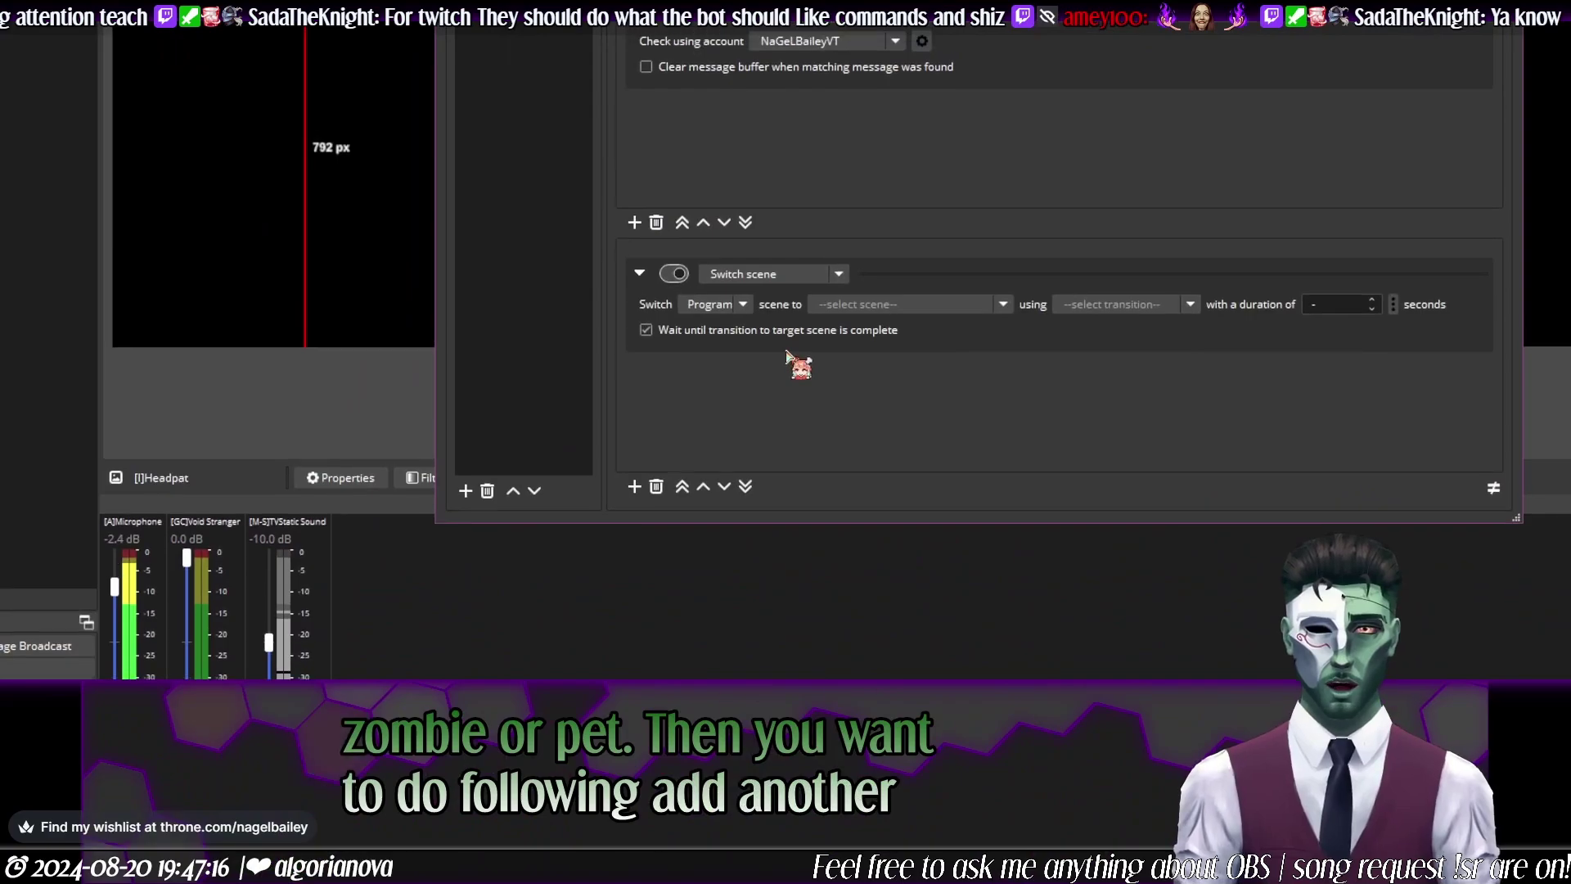
left_click(826, 274)
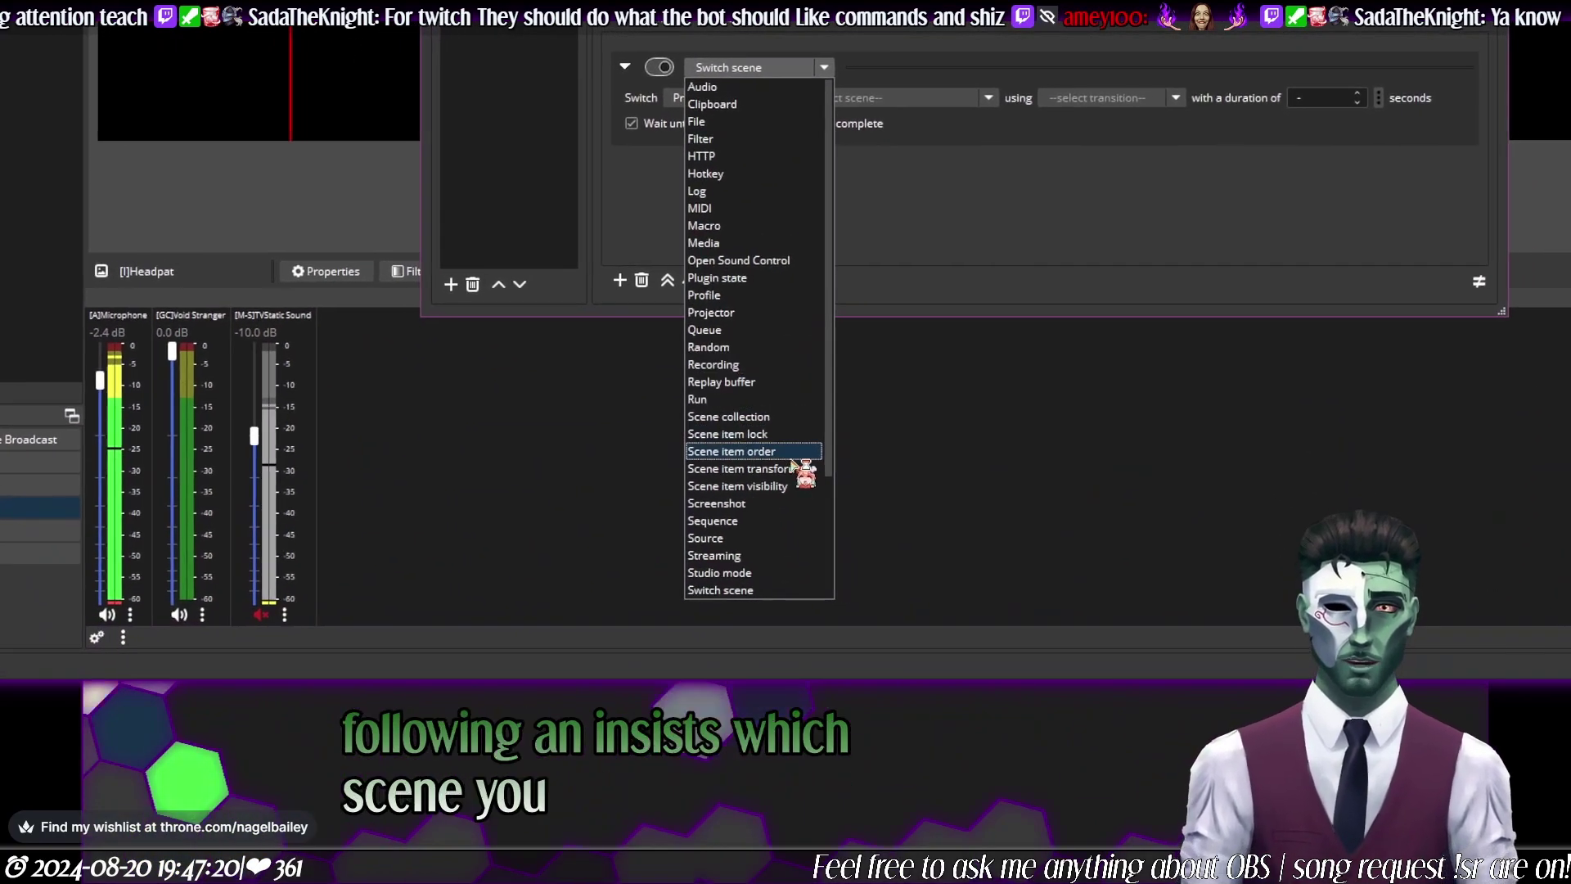
left_click(788, 485)
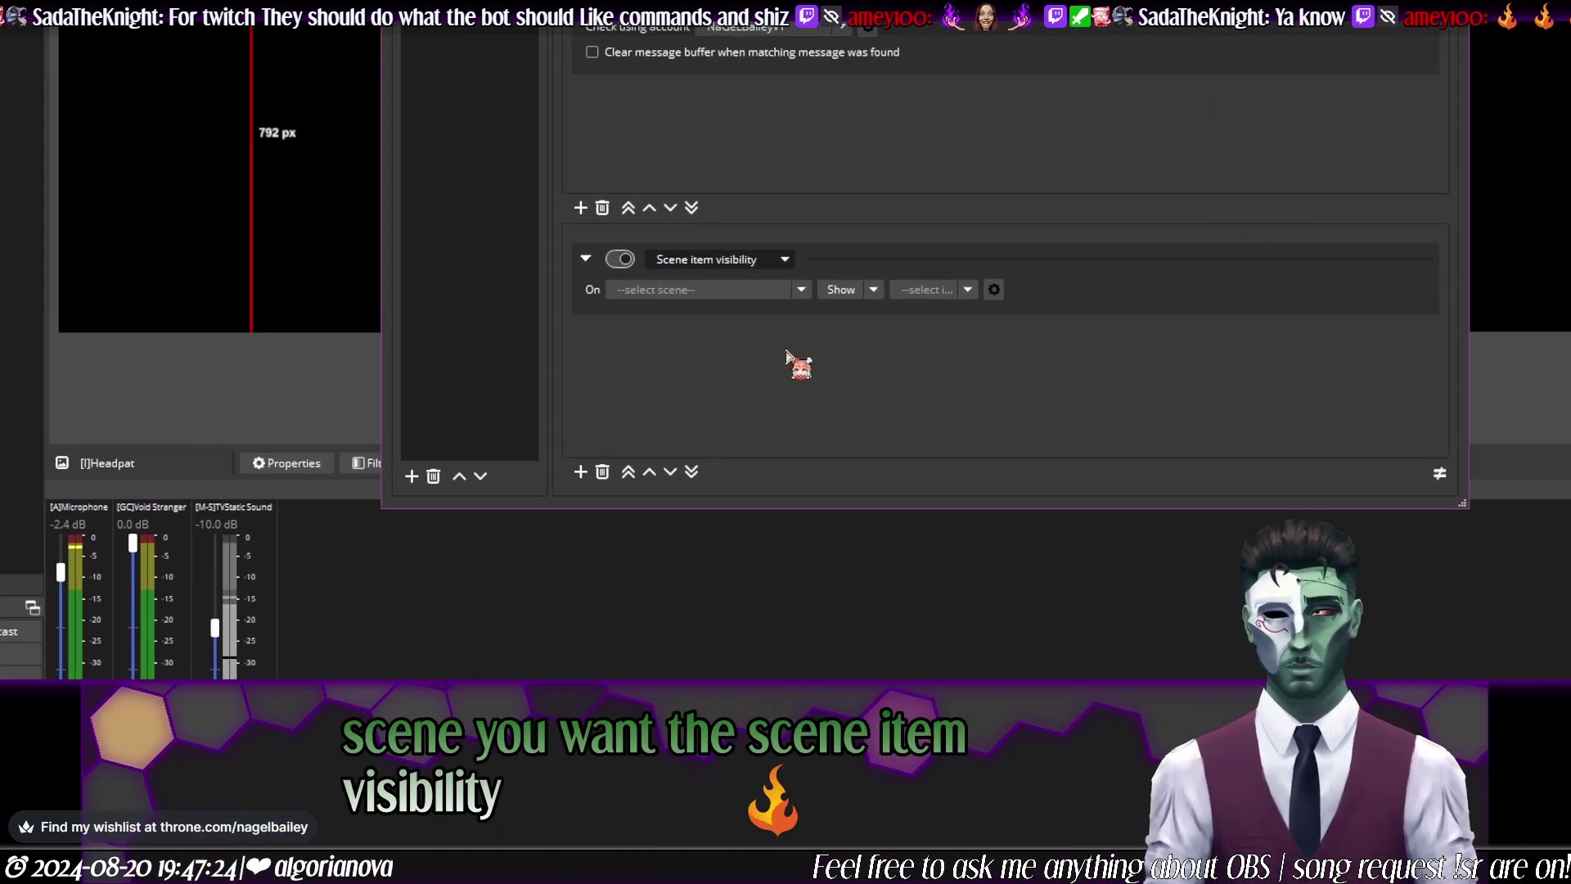
left_click(795, 291)
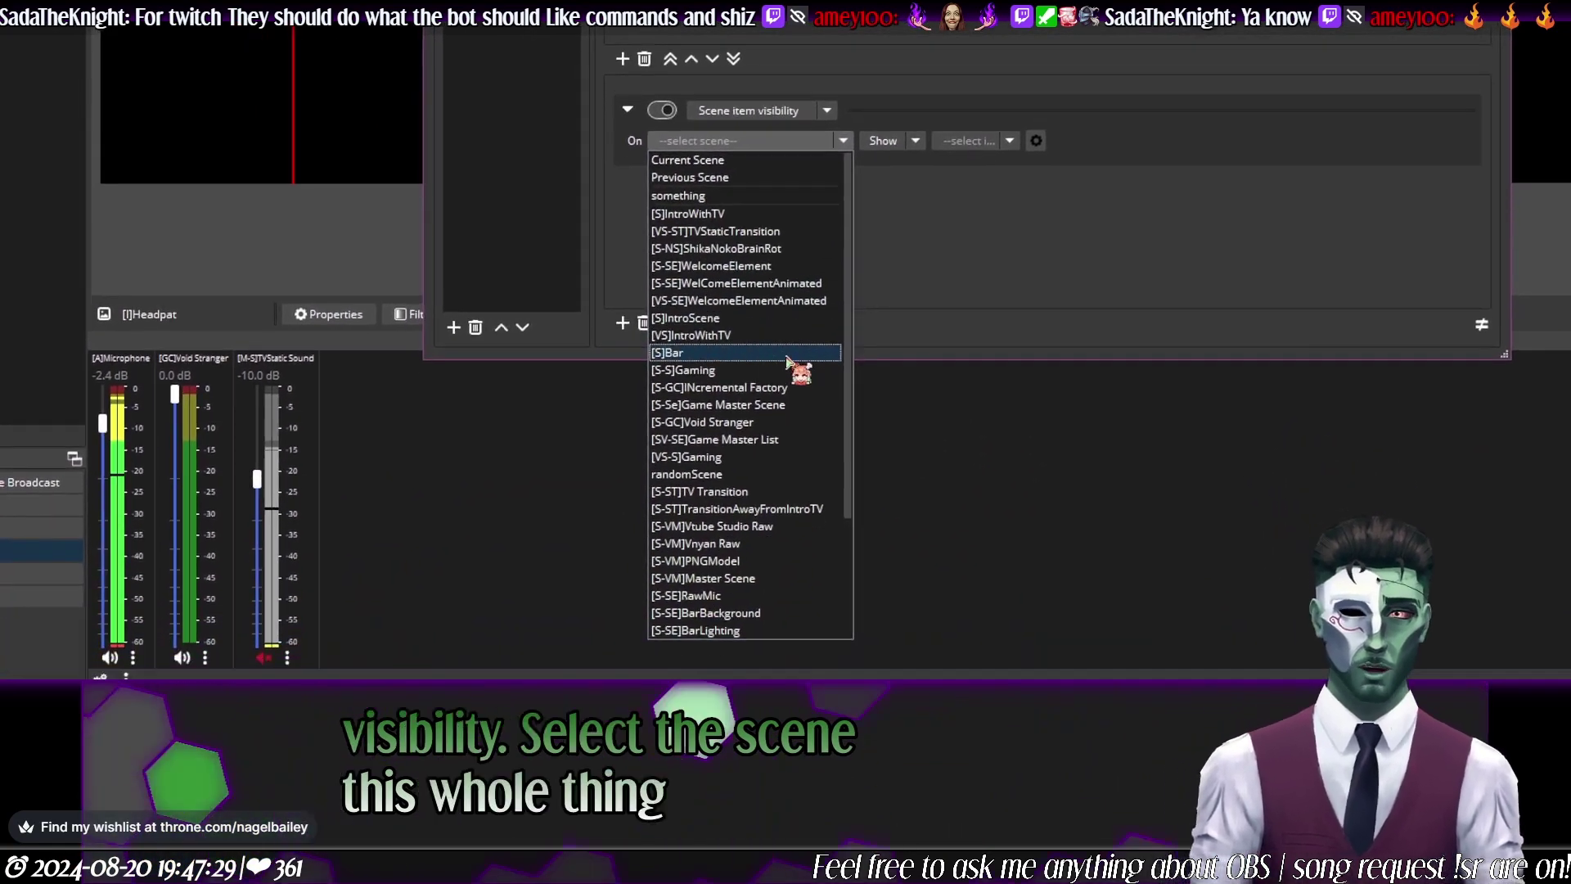
left_click(798, 518)
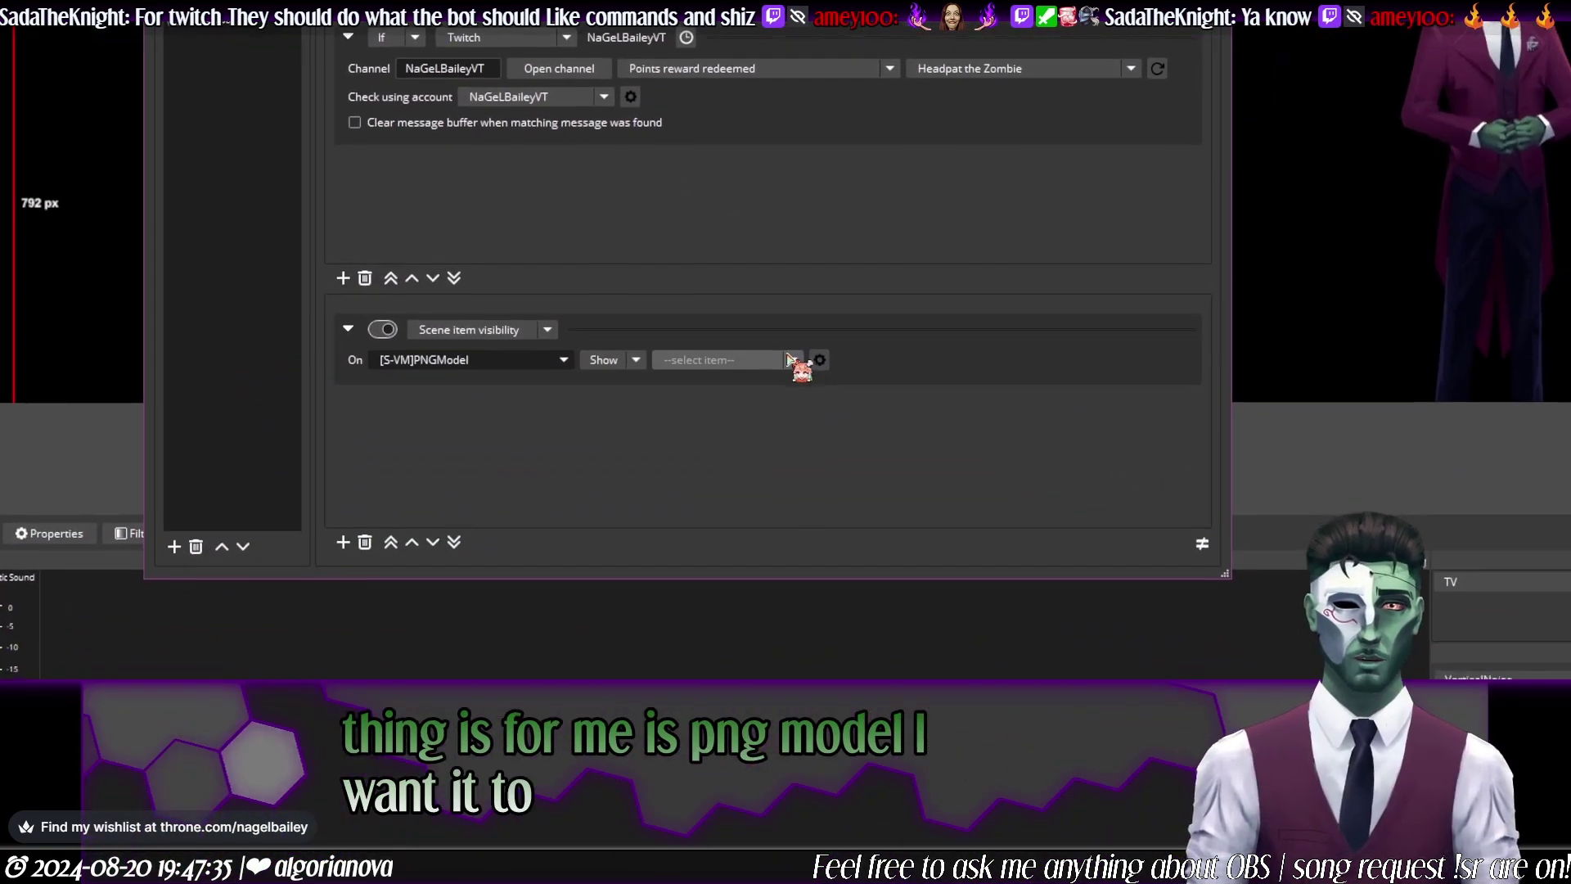
left_click(953, 501)
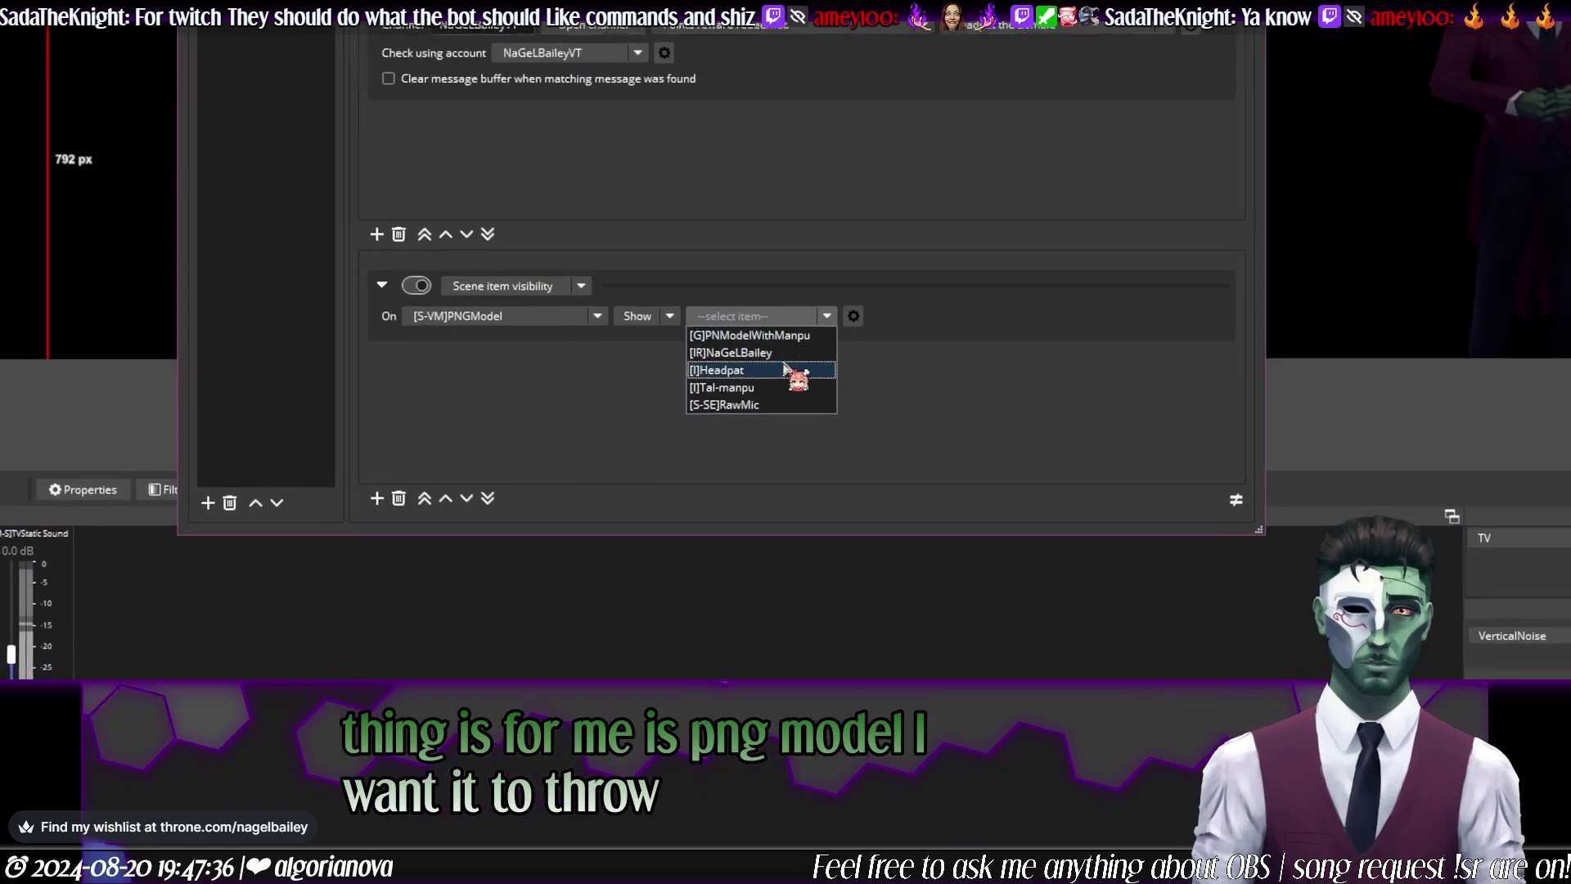
left_click(915, 554)
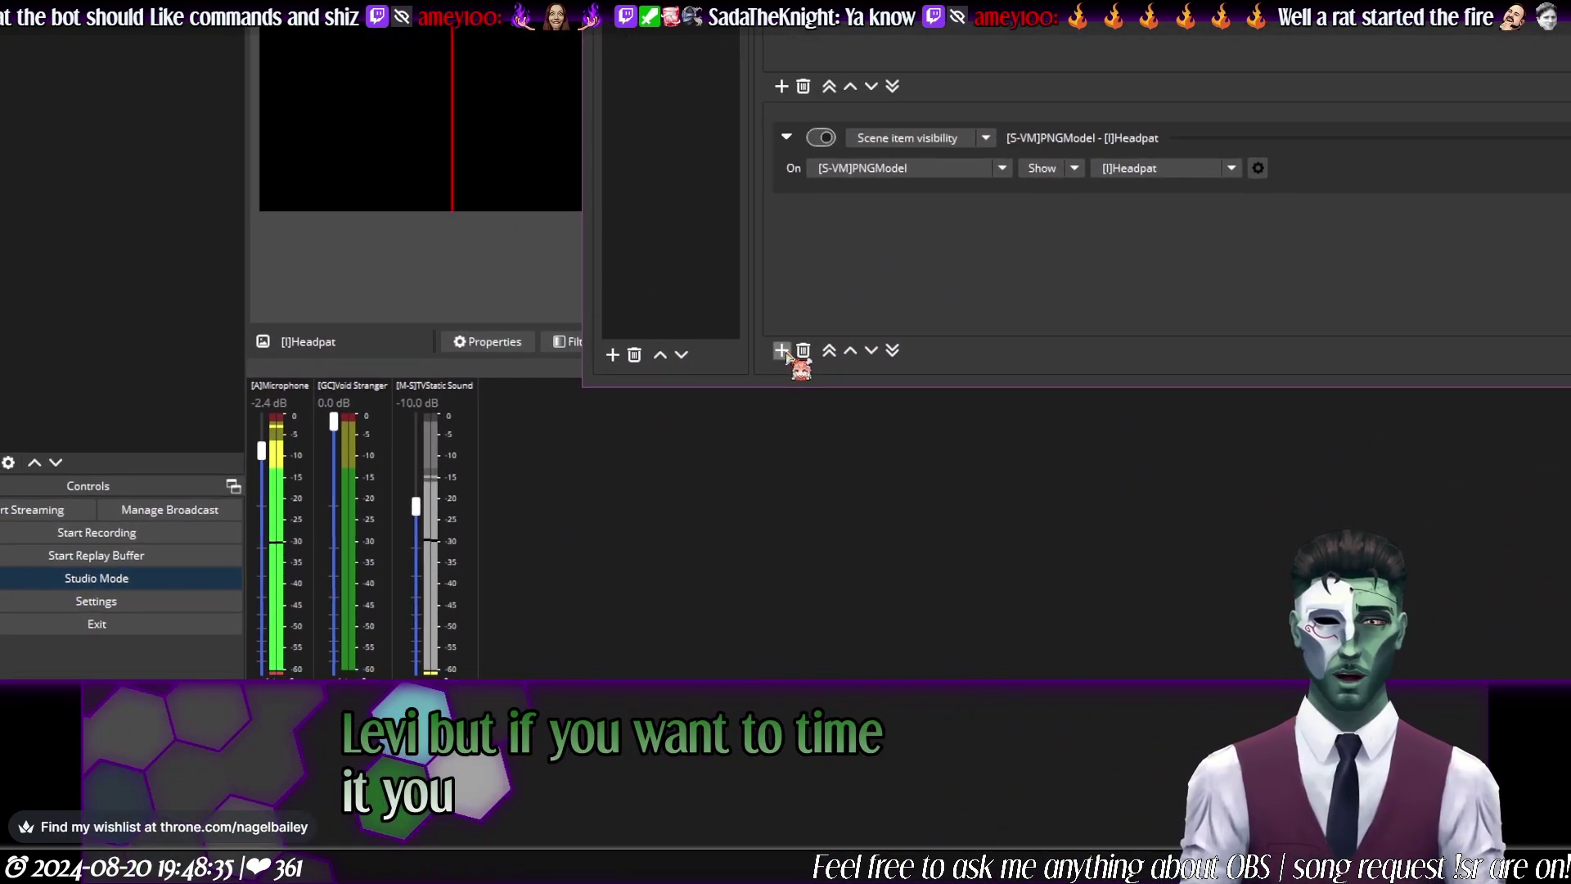
Step: Add a second action and set it to Wait for 30 seconds
left_click(704, 459)
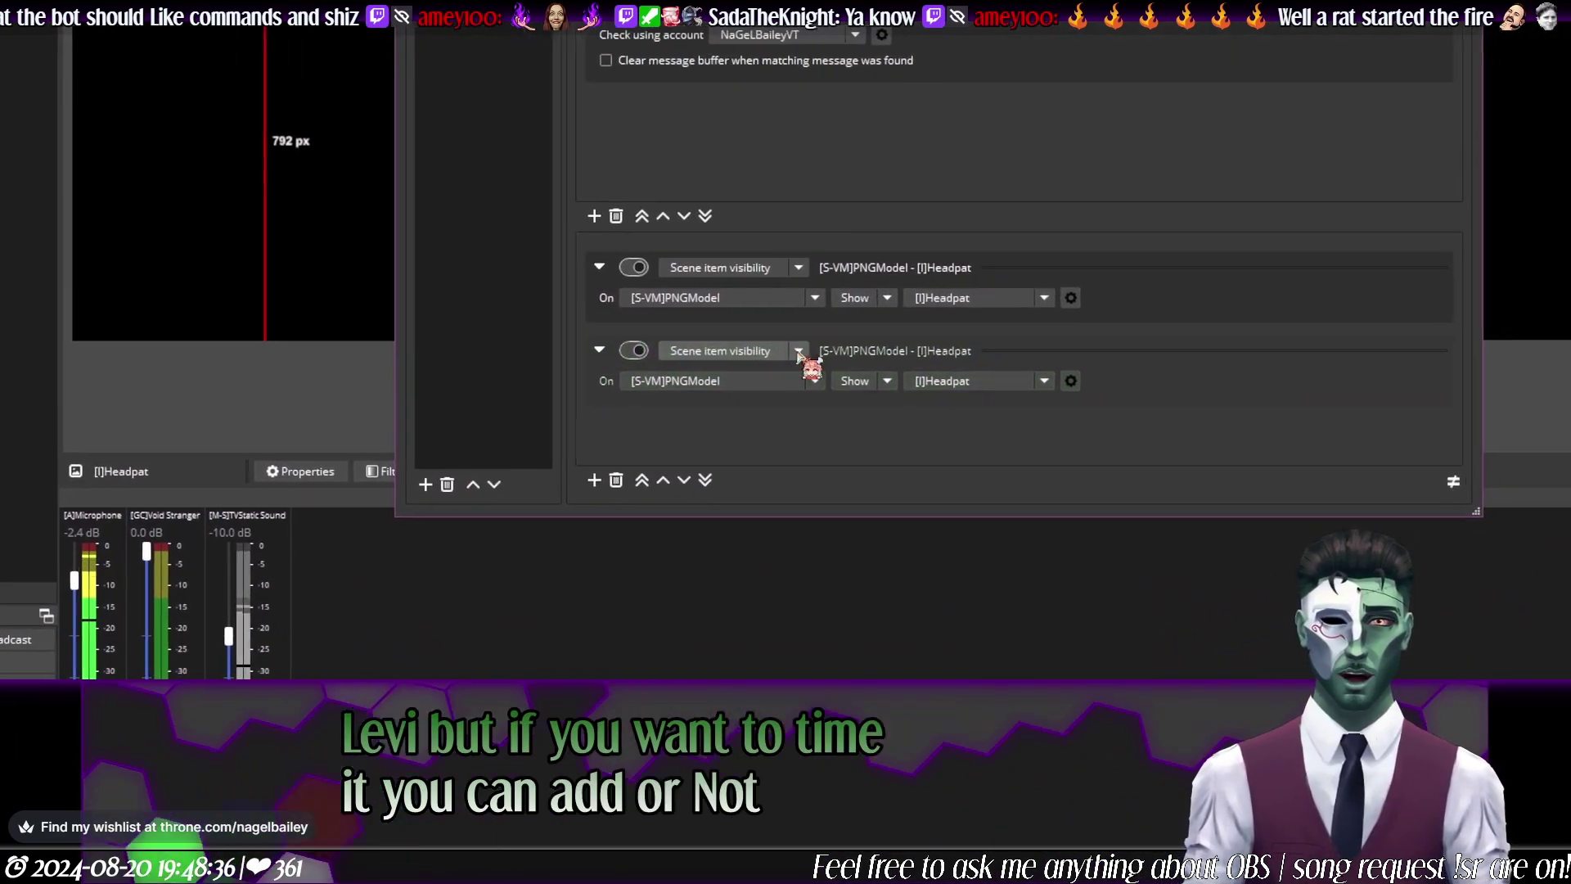
left_click(798, 351)
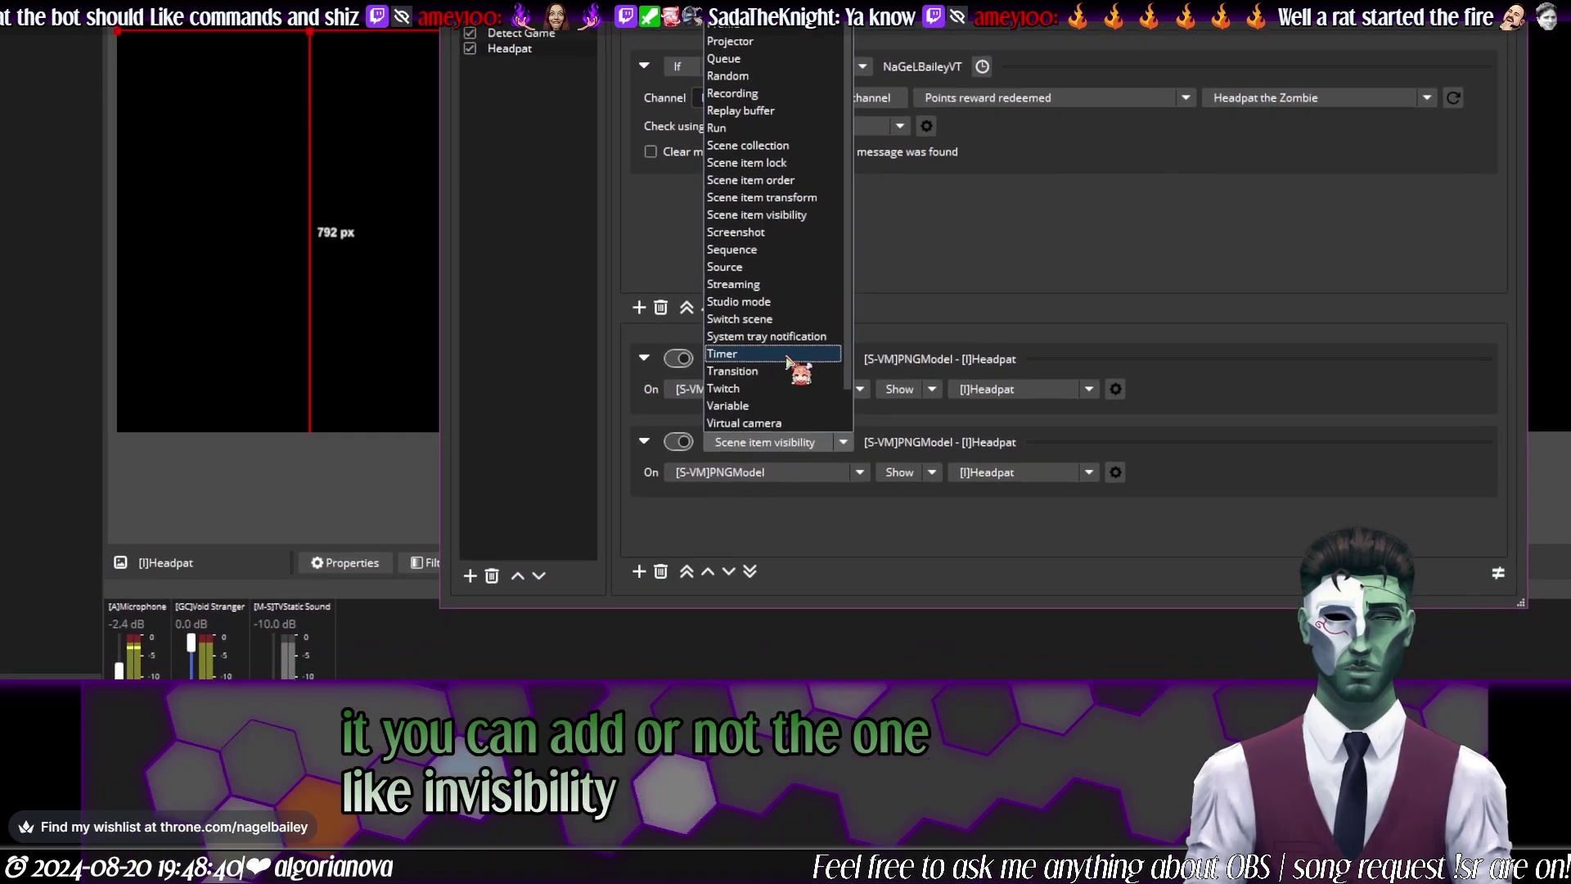
left_click(785, 508)
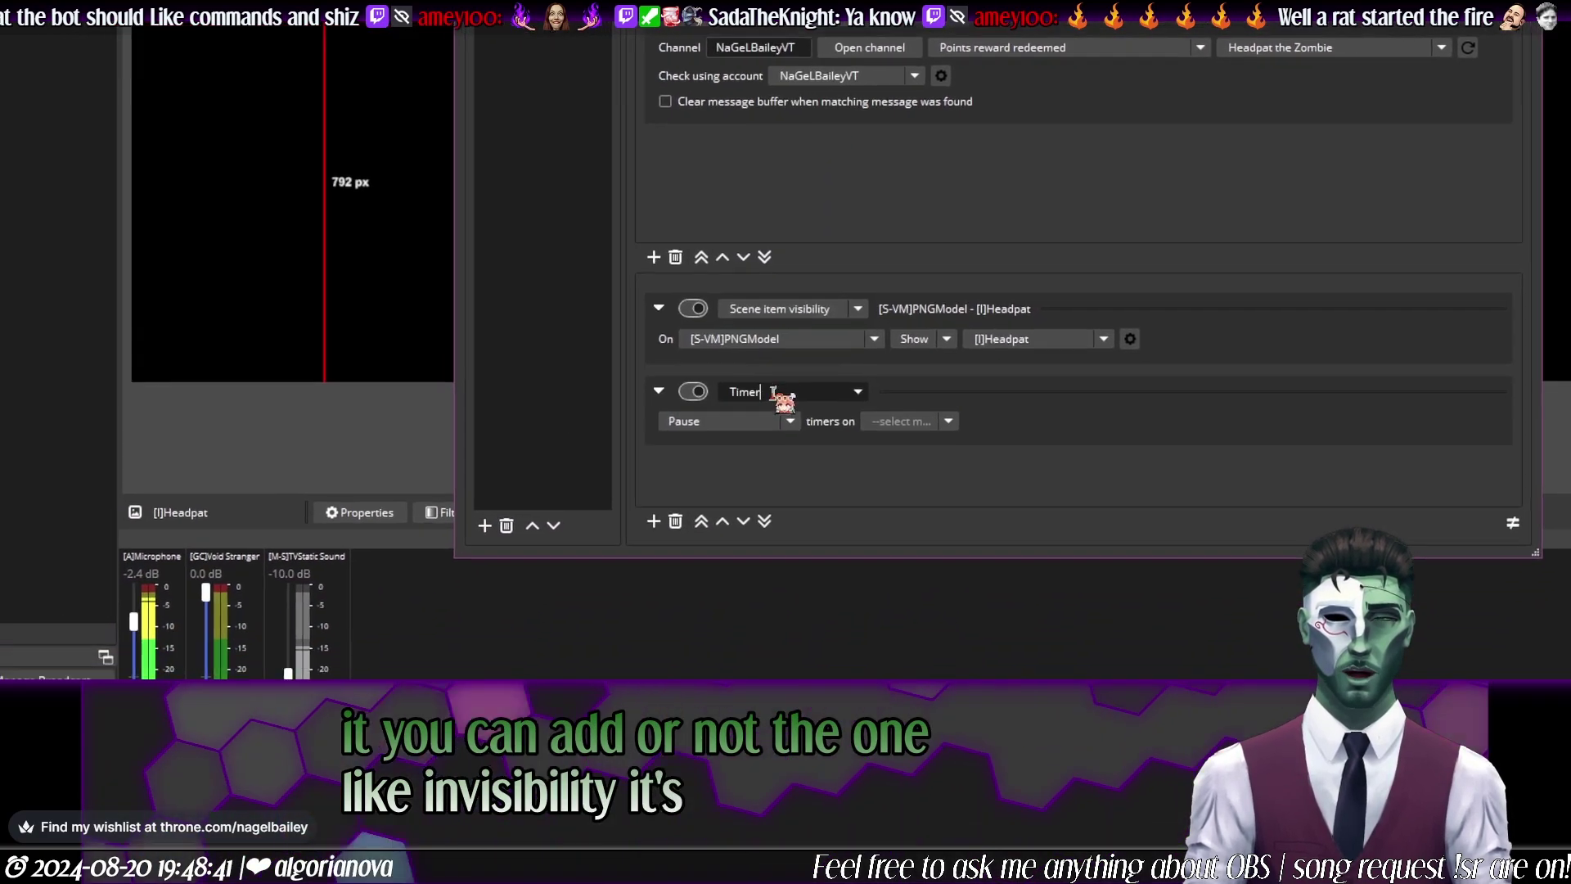
left_click(785, 347)
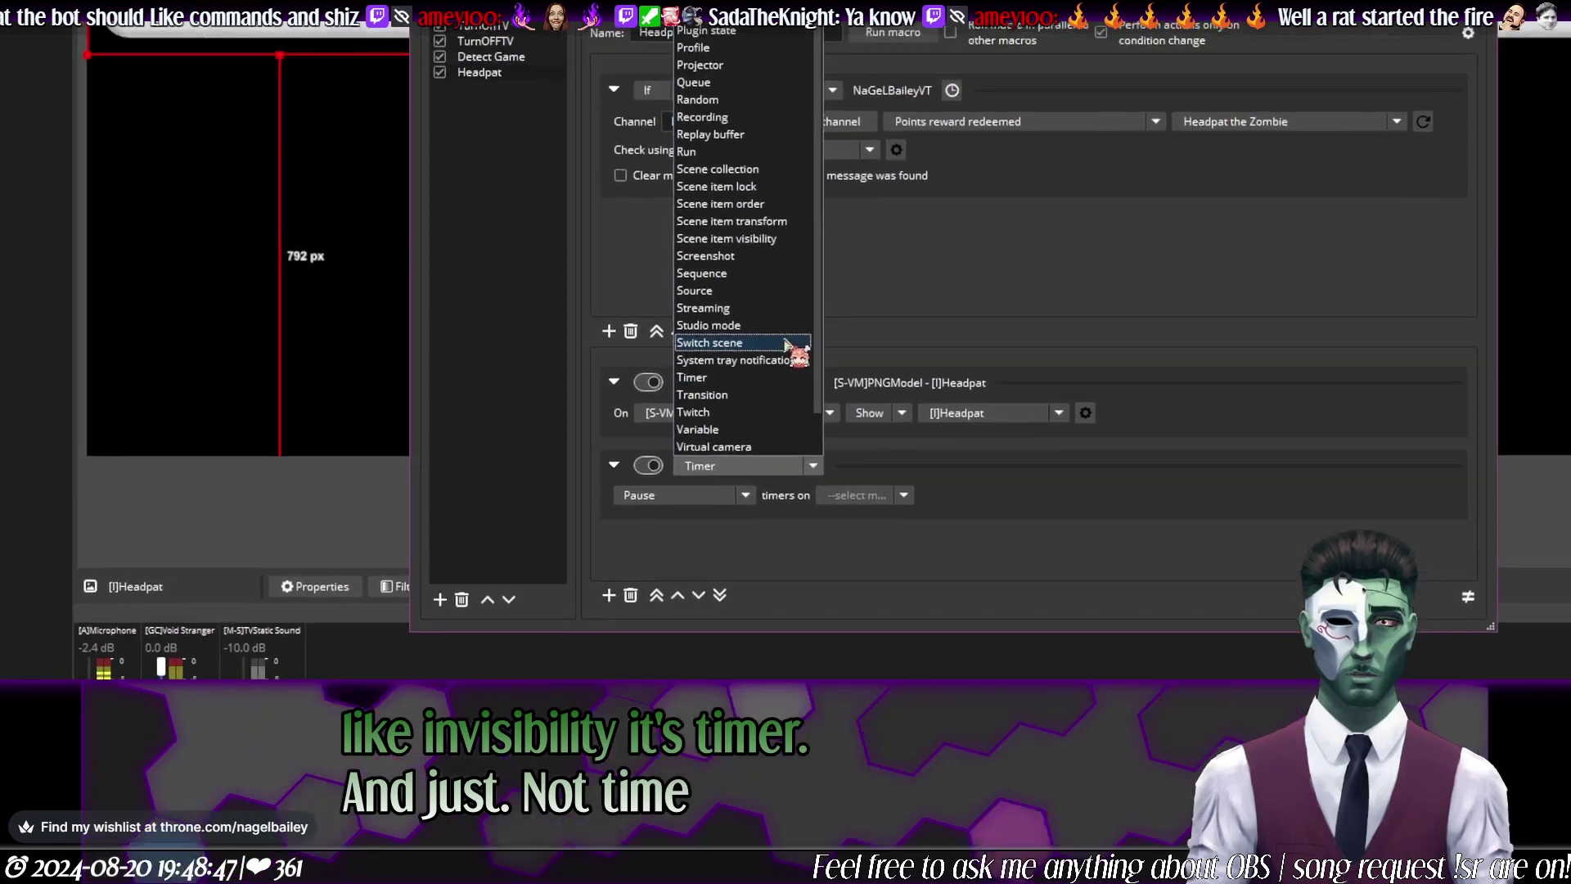
scroll(787, 350, "up", 1)
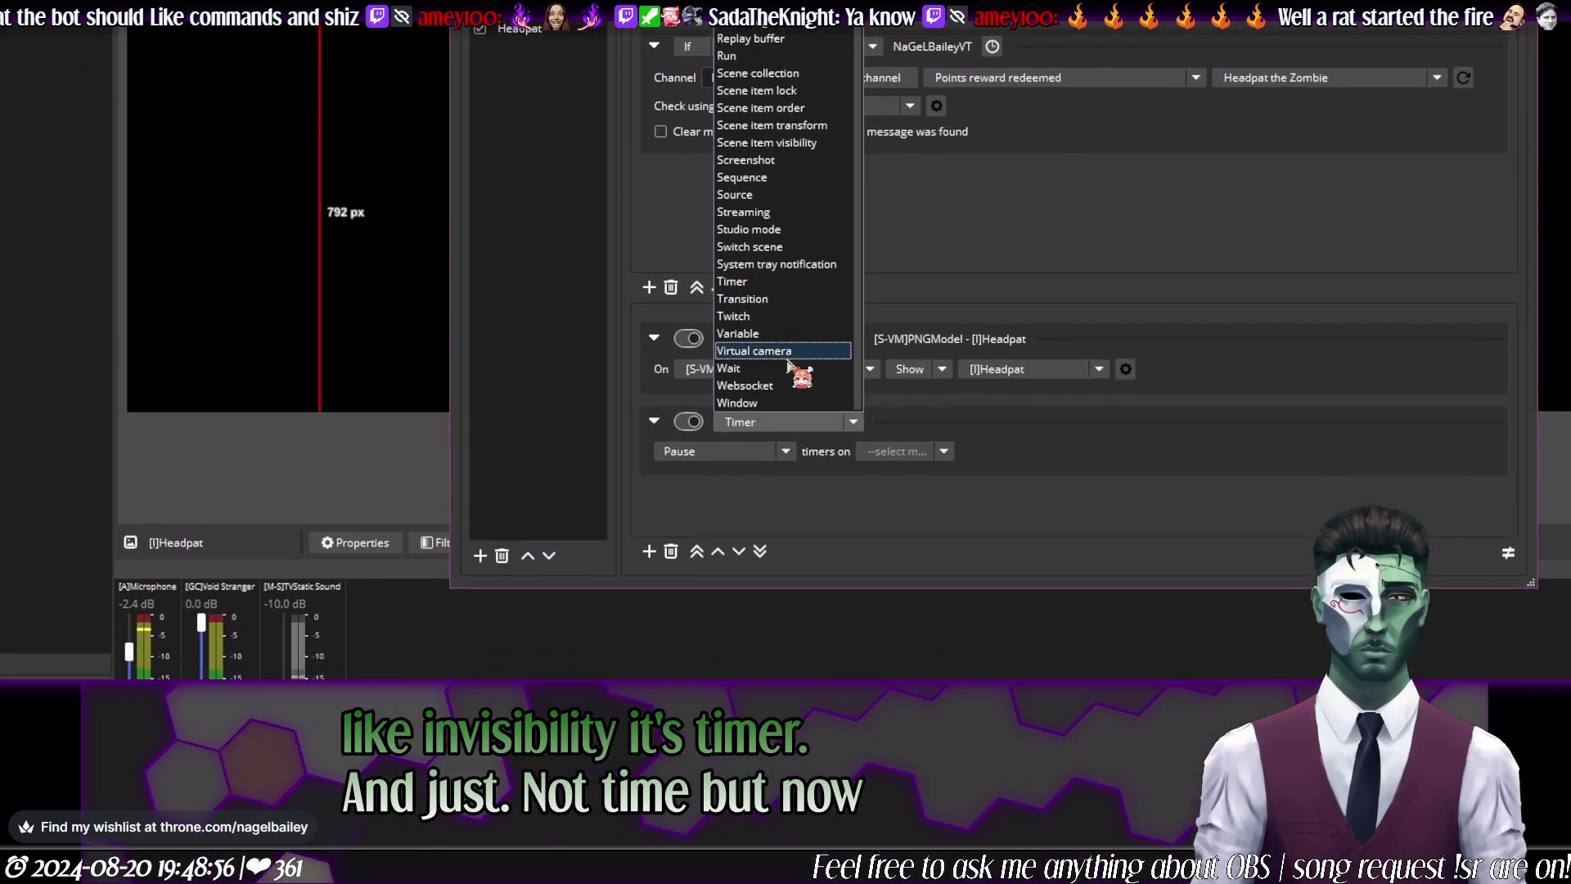
left_click(806, 606)
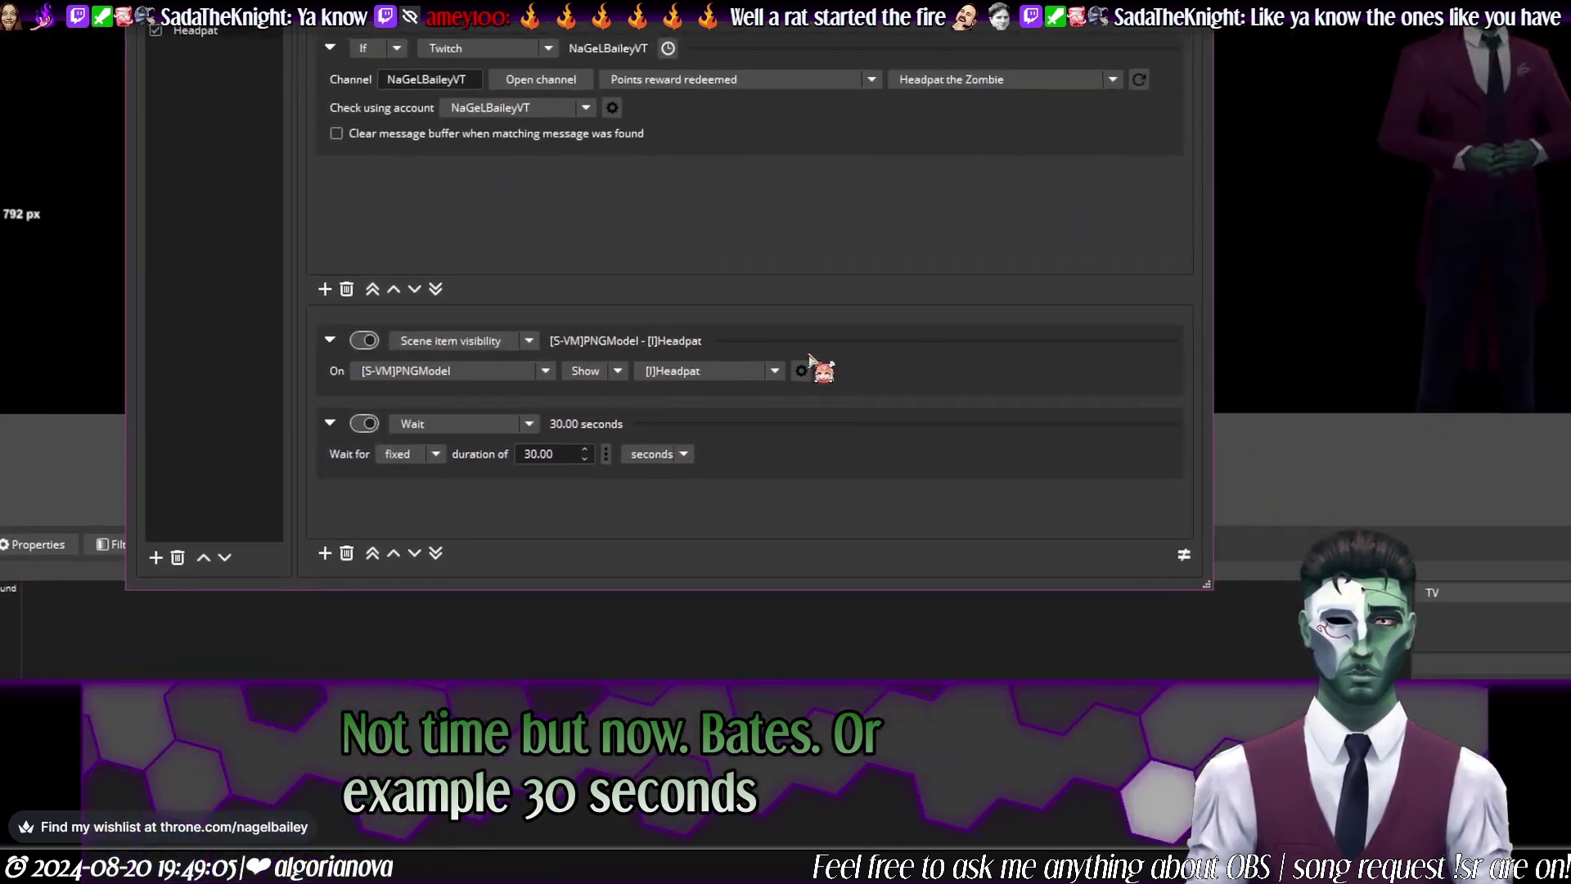
Step: Duplicate the show-Headpat visibility action and place the copy below the Wait
right_click(1197, 161)
left_click(888, 364)
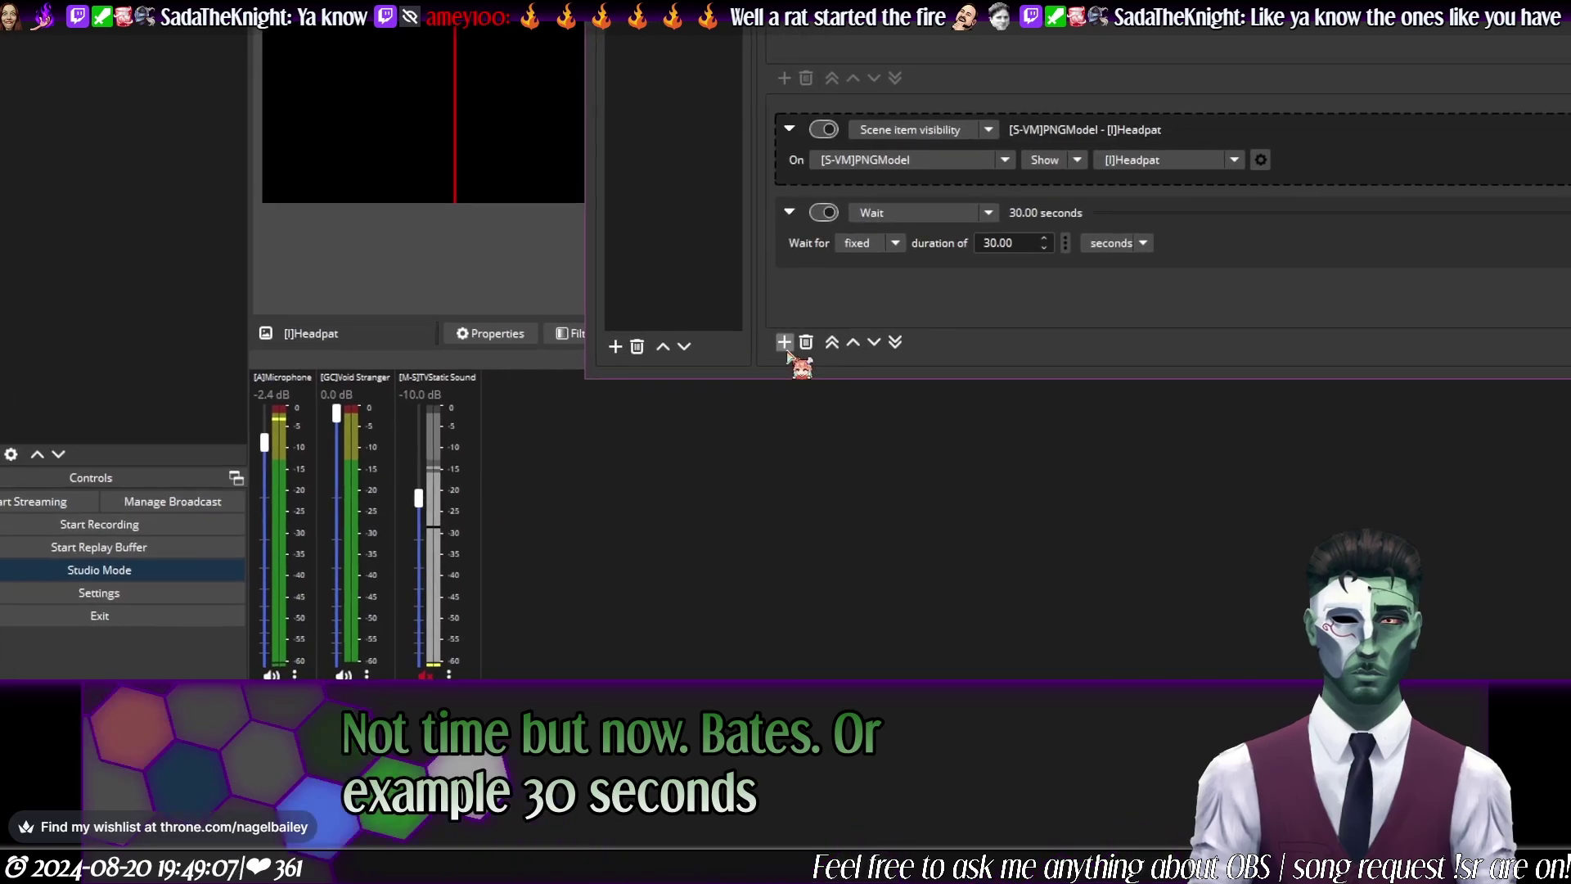
key("ctrl+v")
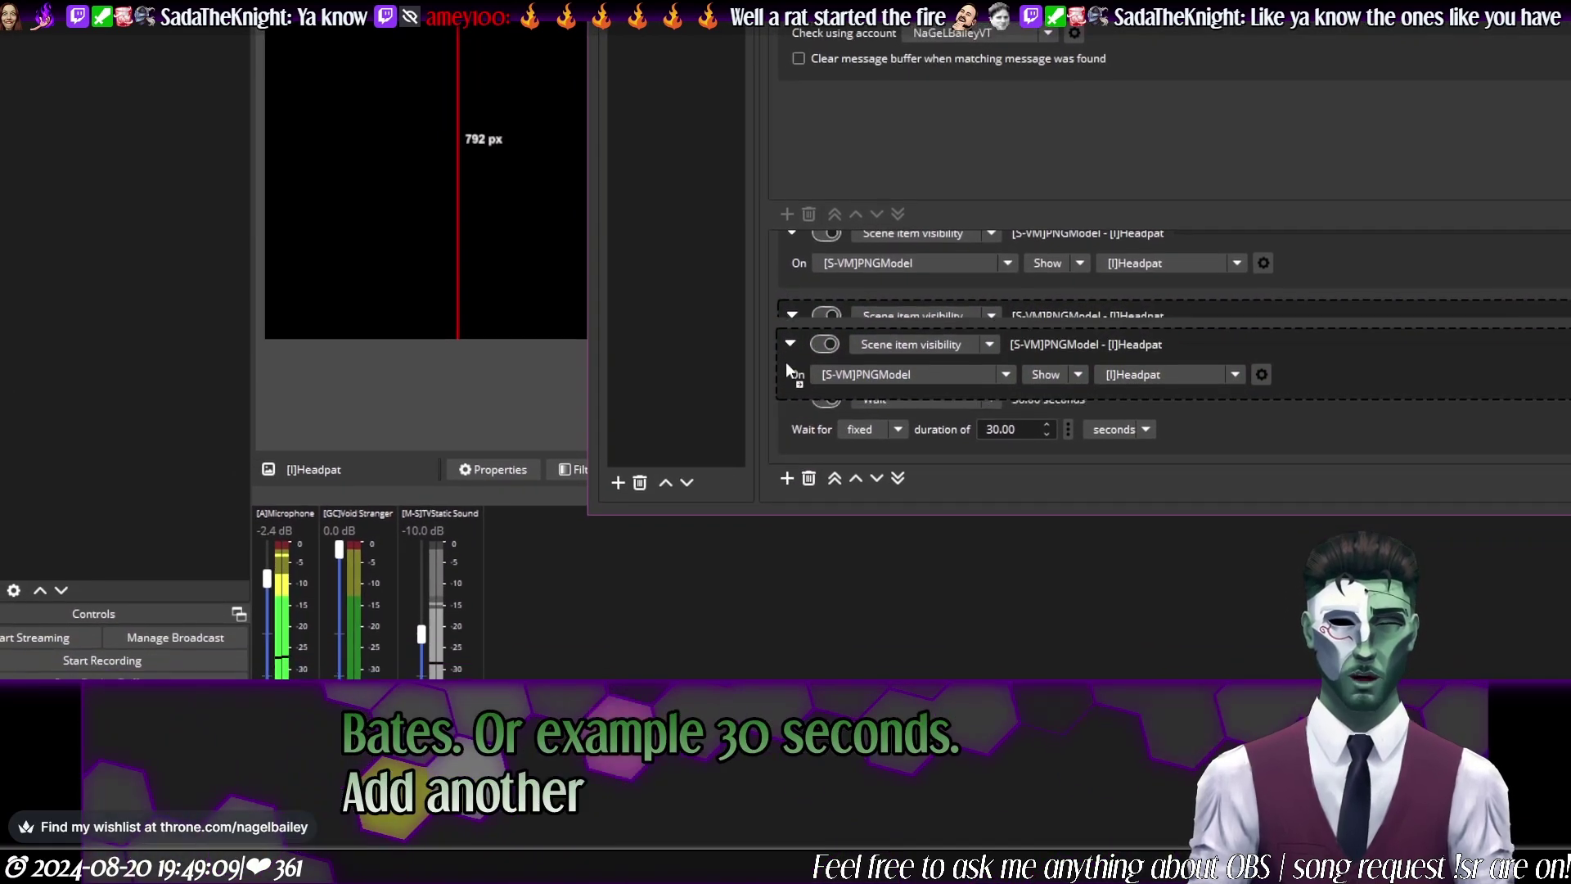
left_click_drag(782, 292, 790, 360)
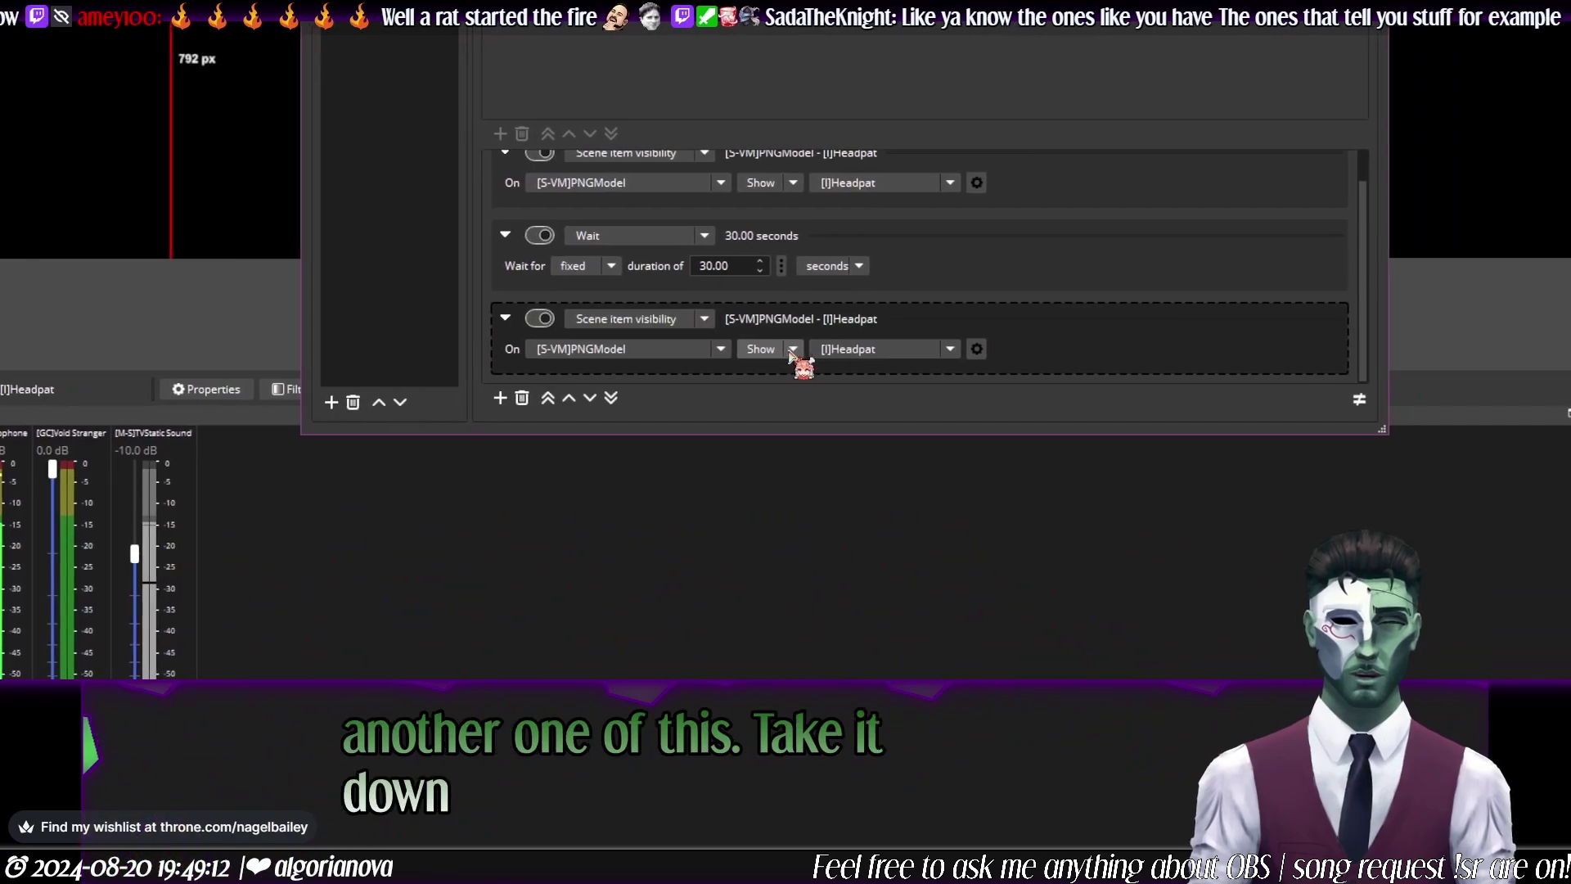
Step: Switch the last visibility action to Hide, confirm the macro settings with OK, and move the window aside
left_click(792, 349)
left_click(761, 378)
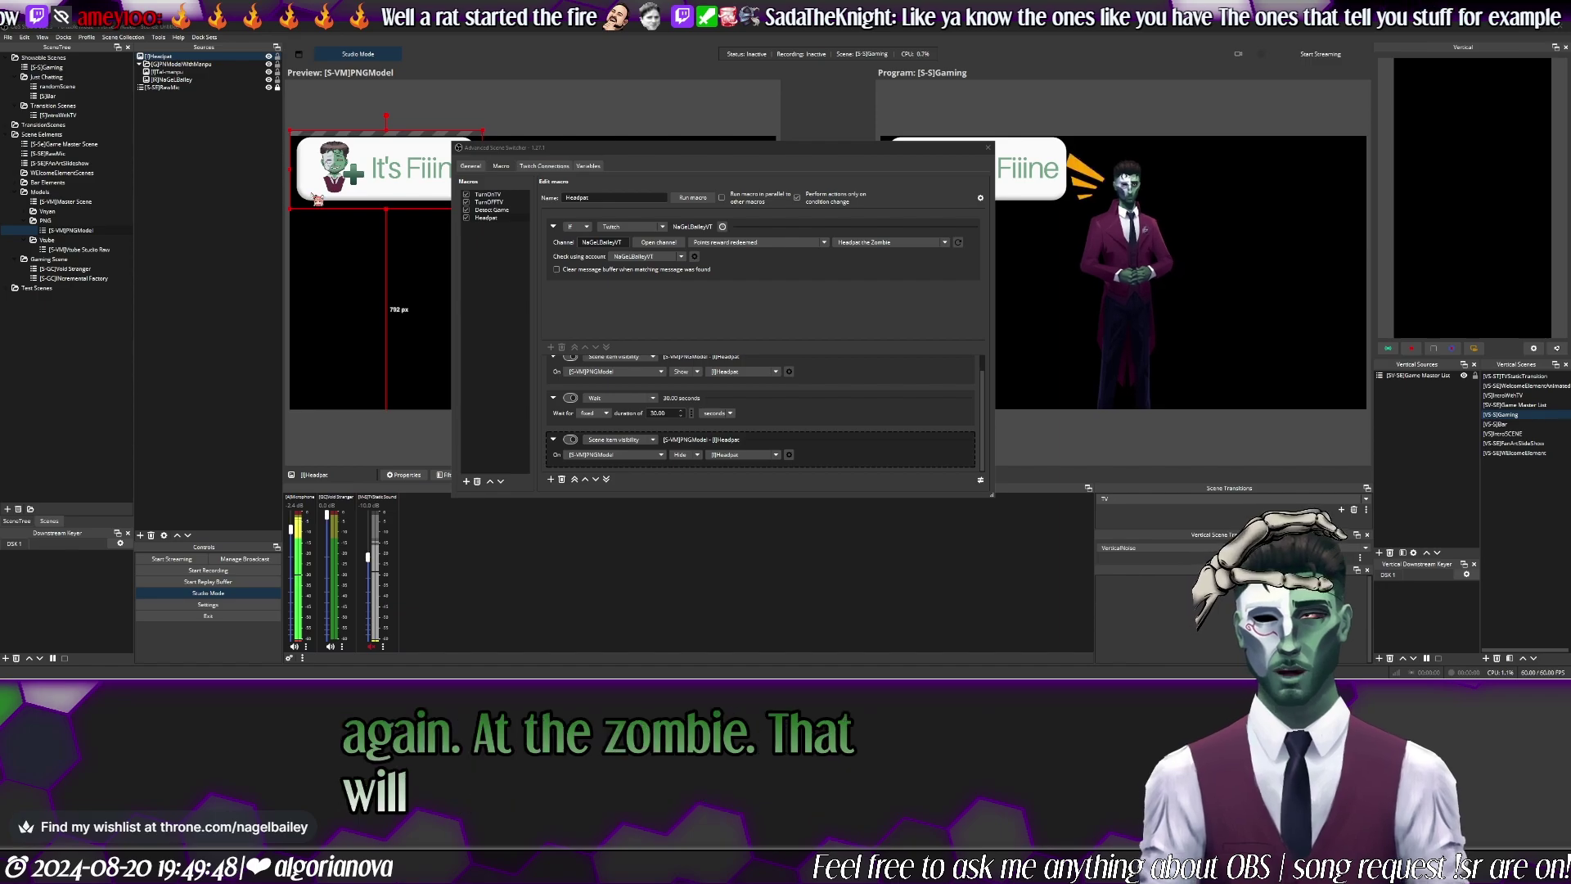
left_click(980, 198)
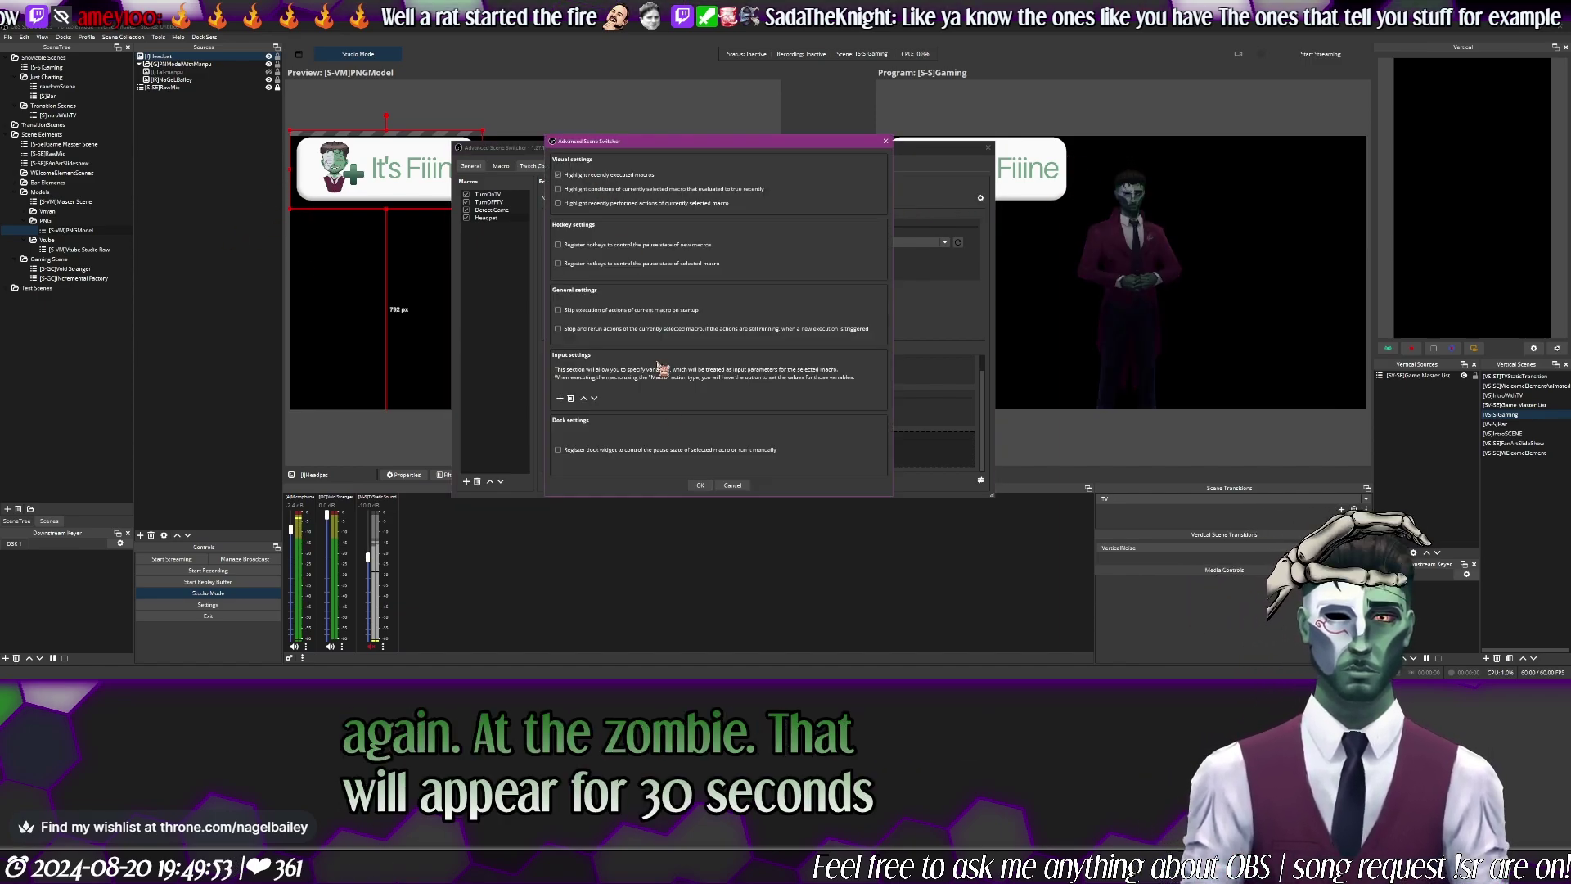
left_click(700, 485)
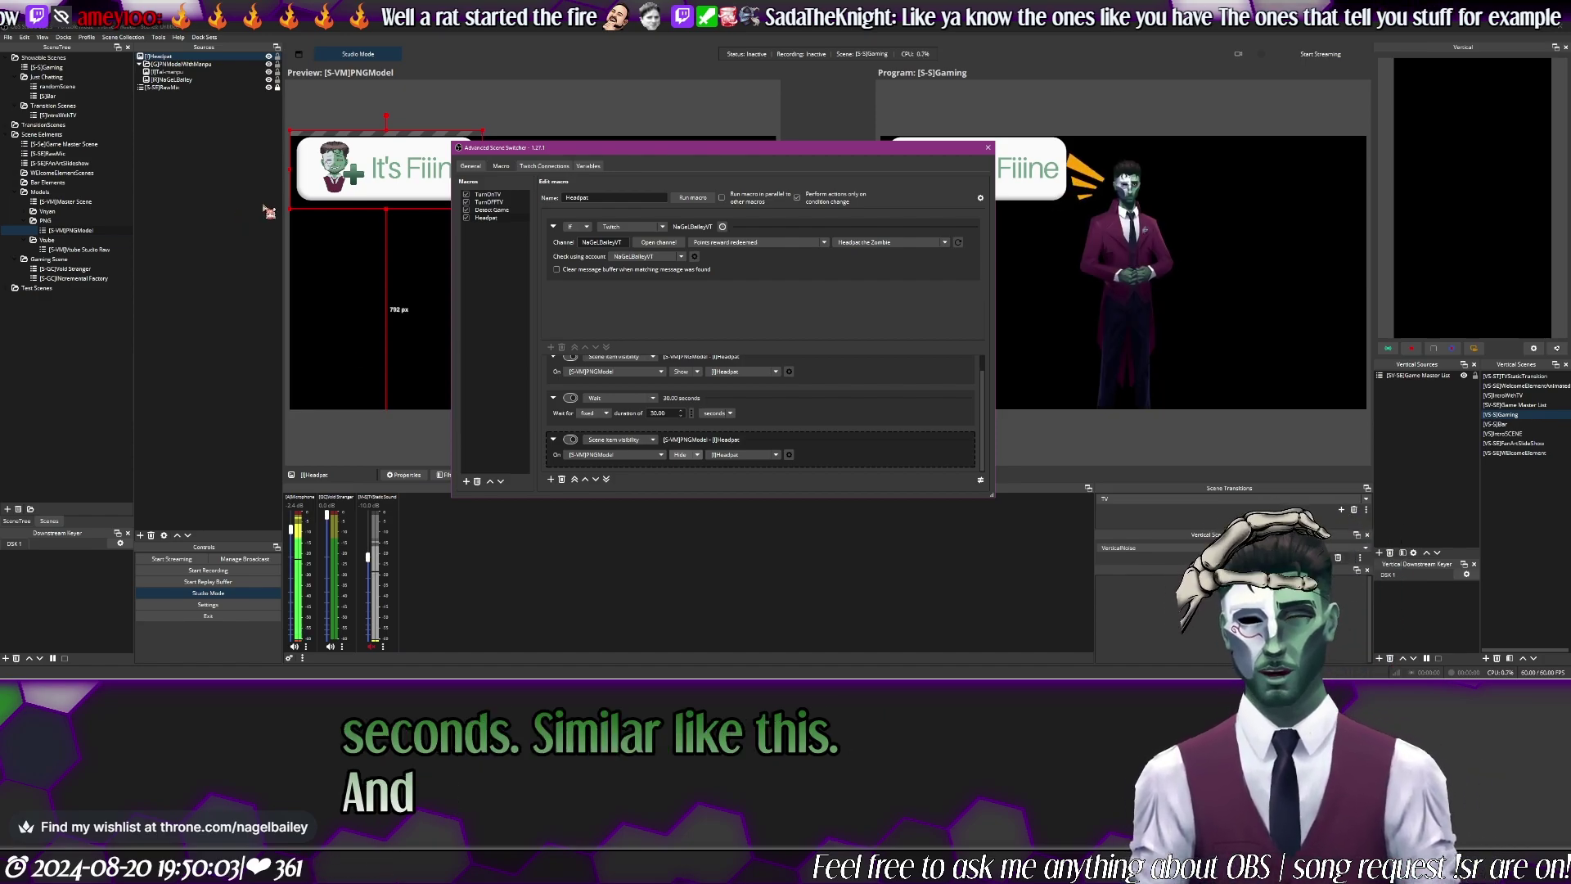
left_click_drag(521, 152, 751, 180)
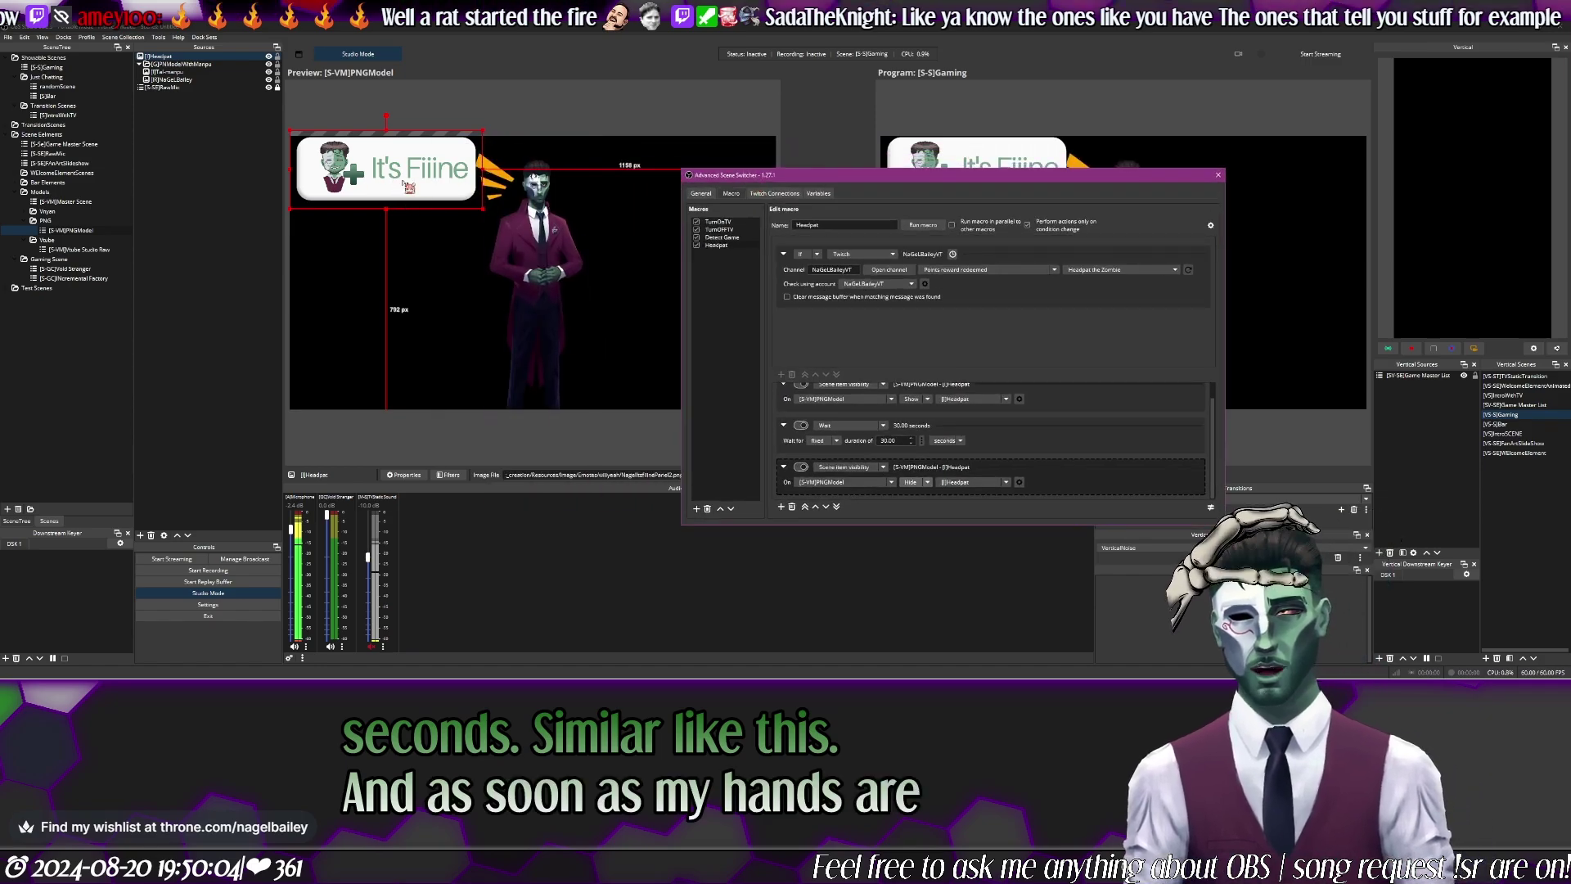